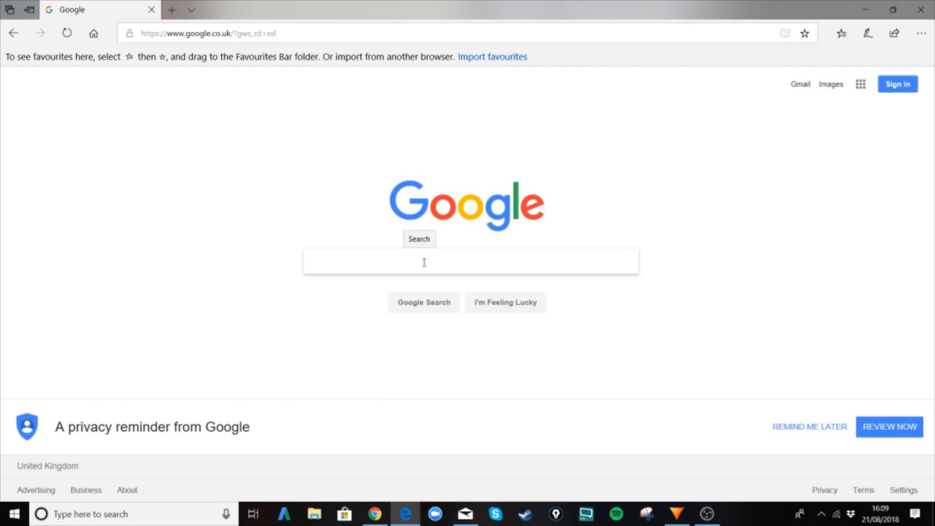
# Step: Search Google for "hitfilm express" and open the HitFilm Express page on fxhome.com
pyautogui.click(424, 262)
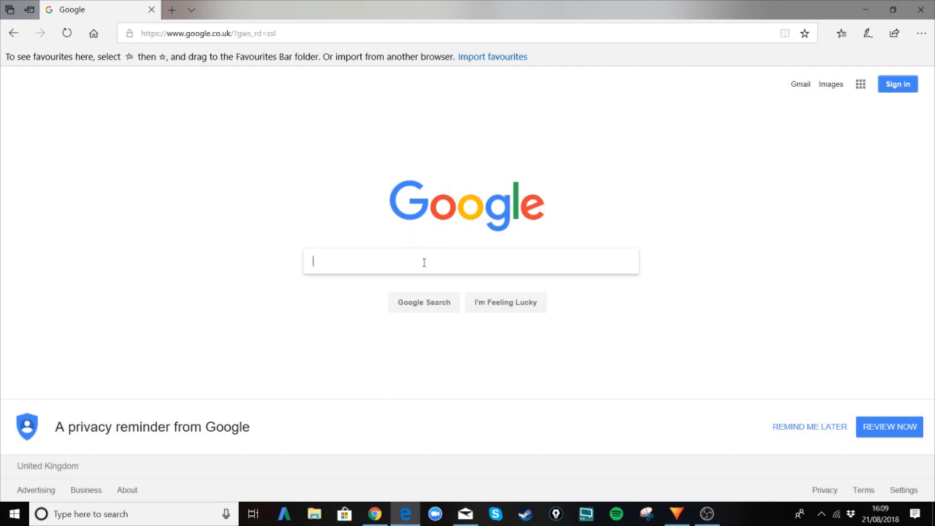
pyautogui.write('hitfilm e')
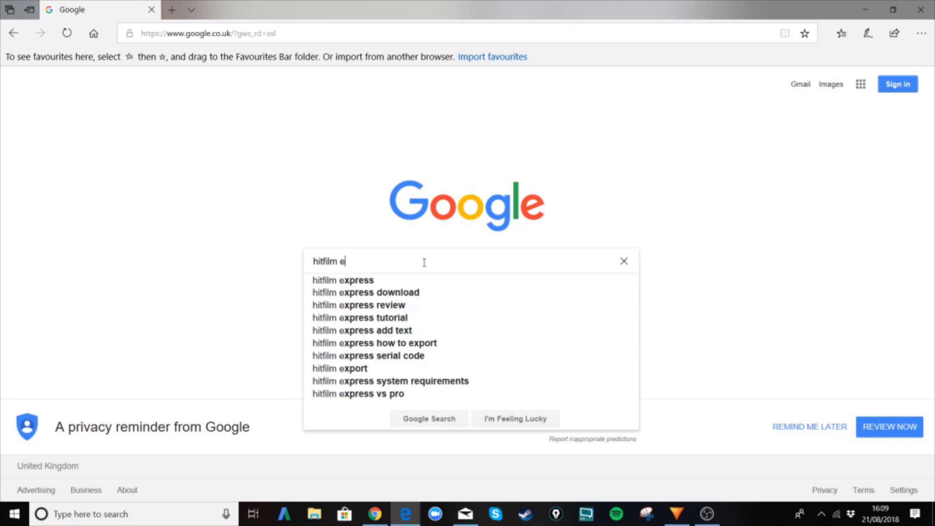
pyautogui.write('xpress')
pyautogui.press('Return')
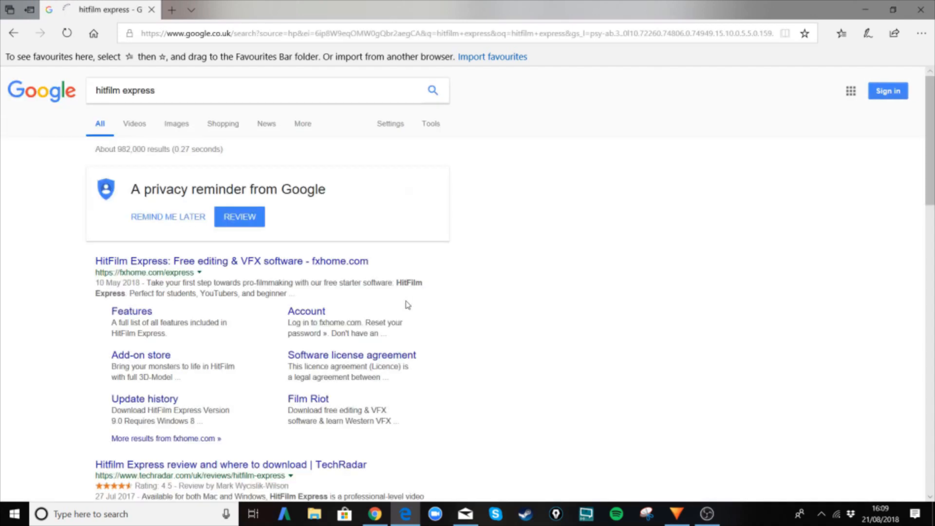
pyautogui.click(169, 261)
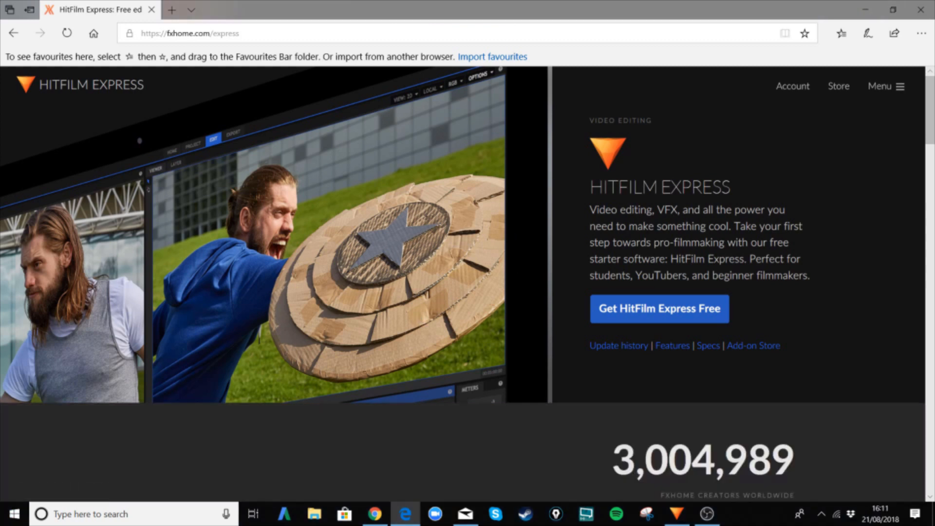
# Step: View the account form for getting HitFilm Express free and close it without filling it in
pyautogui.click(665, 306)
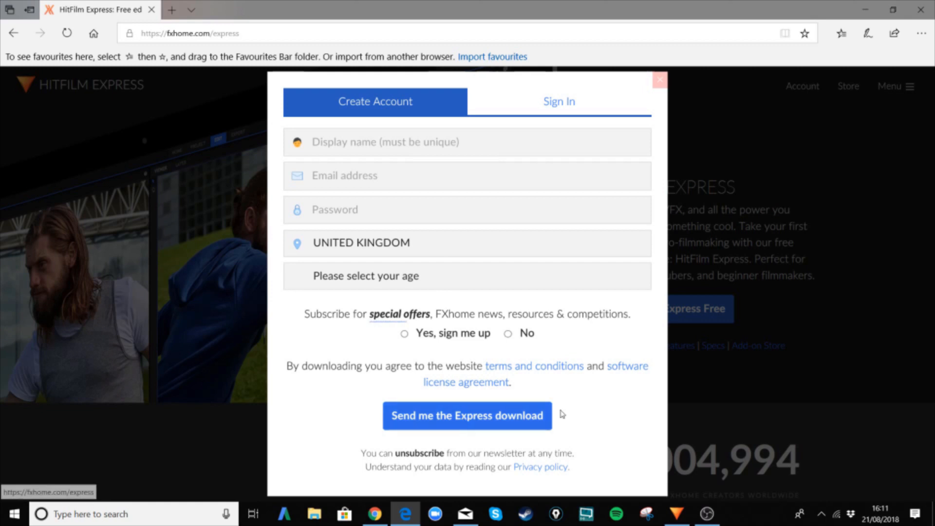
pyautogui.click(661, 80)
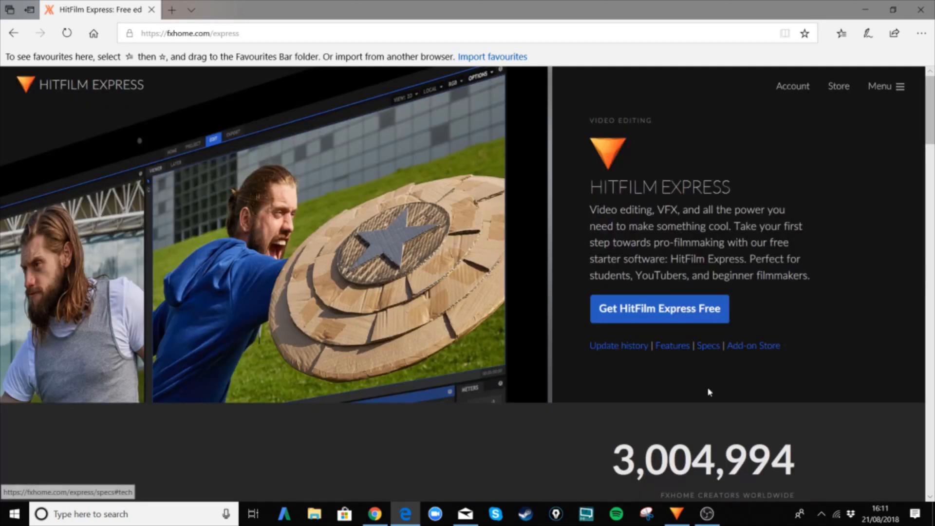
# Step: Switch to HitFilm Express and look over the tutorial videos on its home screen
pyautogui.click(677, 514)
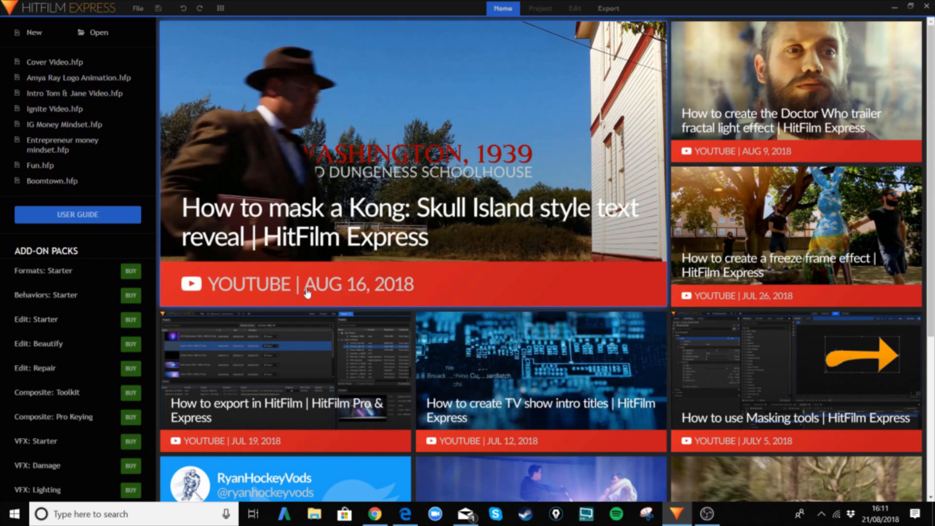
pyautogui.scroll(-3, 545, 224)
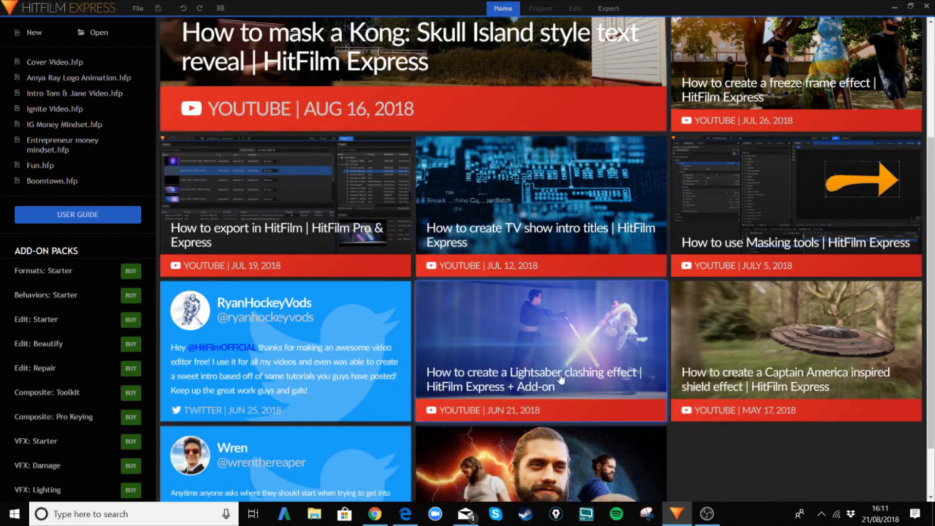
pyautogui.scroll(-1, 585, 357)
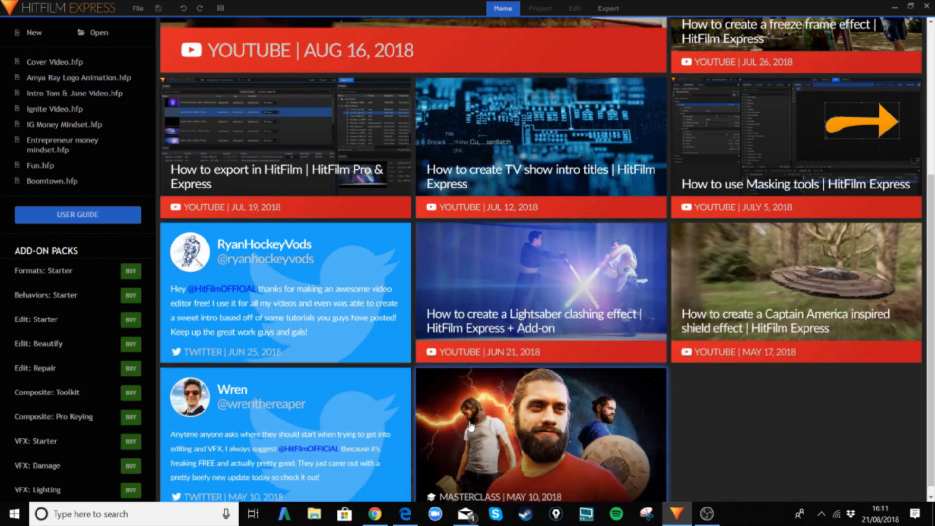
pyautogui.scroll(-1, 516, 434)
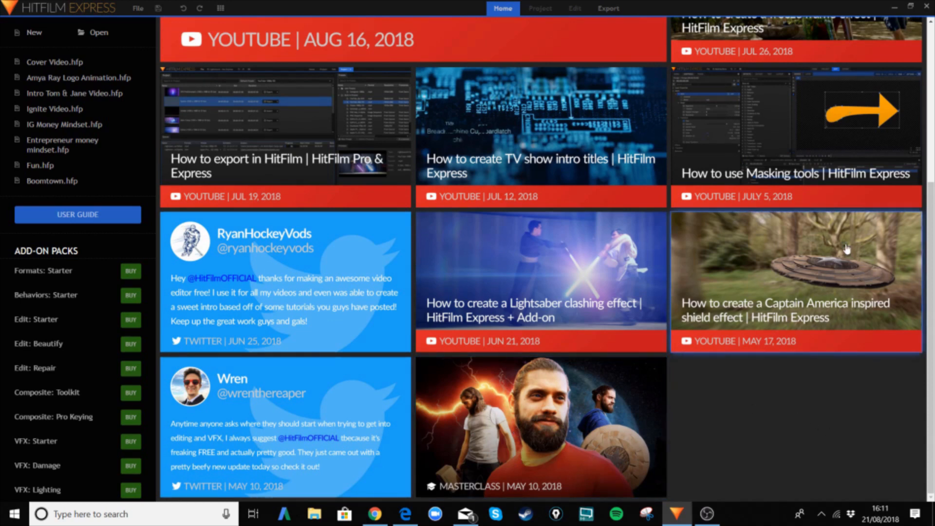
pyautogui.scroll(4, 824, 288)
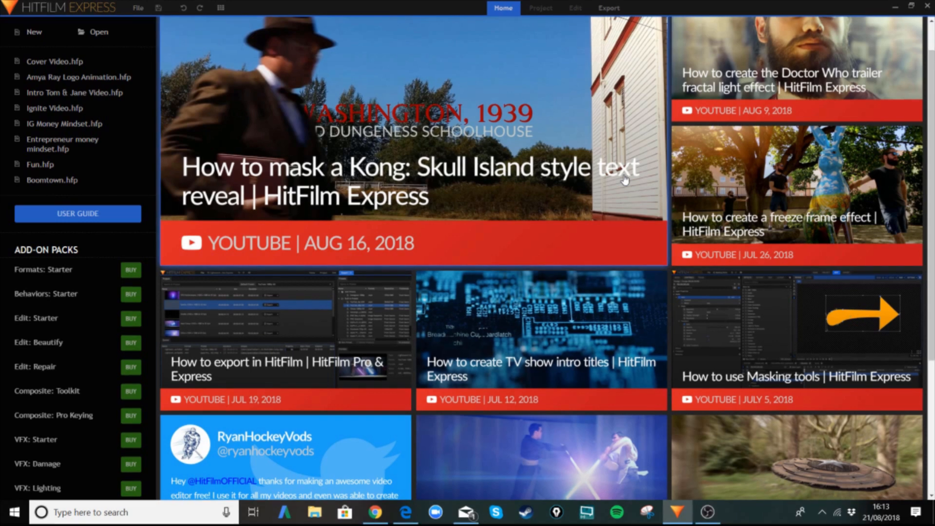
# Step: Create a new project with the 1080p Full HD @ 30 fps template and start editing it
pyautogui.click(34, 32)
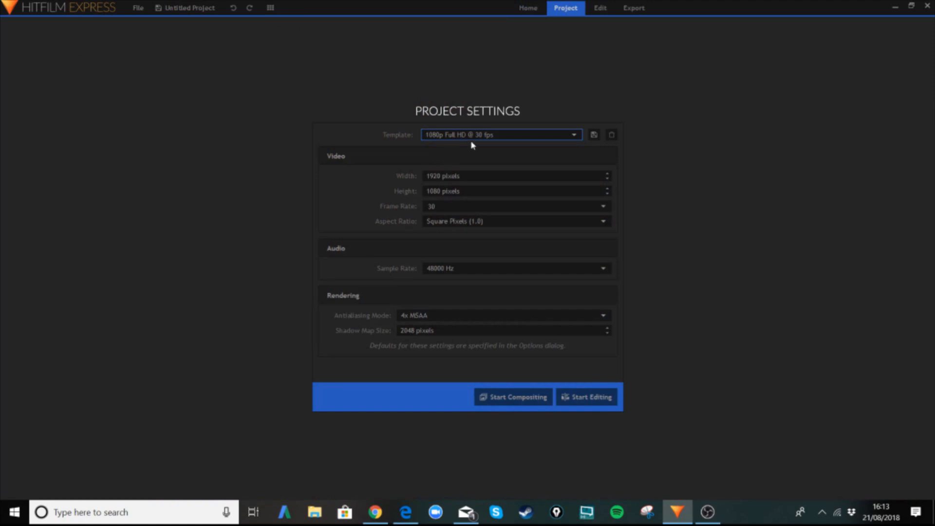
pyautogui.click(480, 134)
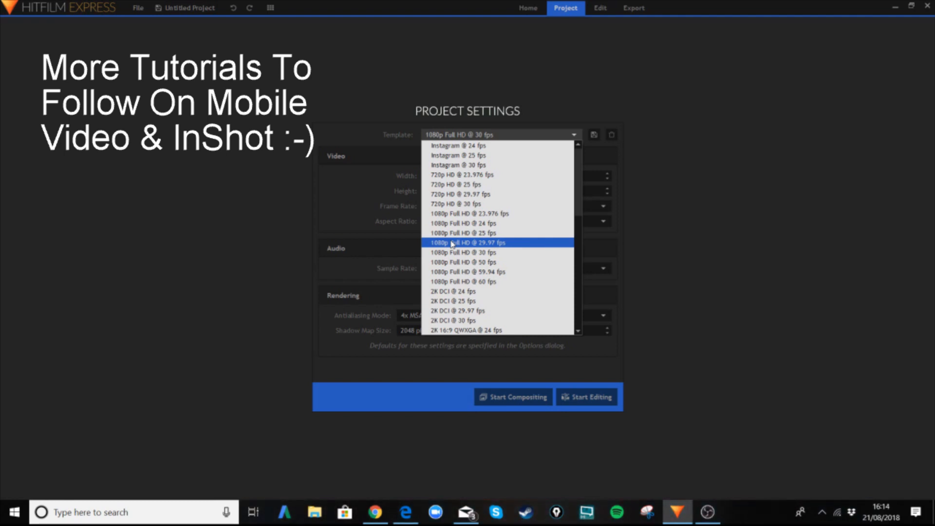
pyautogui.scroll(-3, 452, 243)
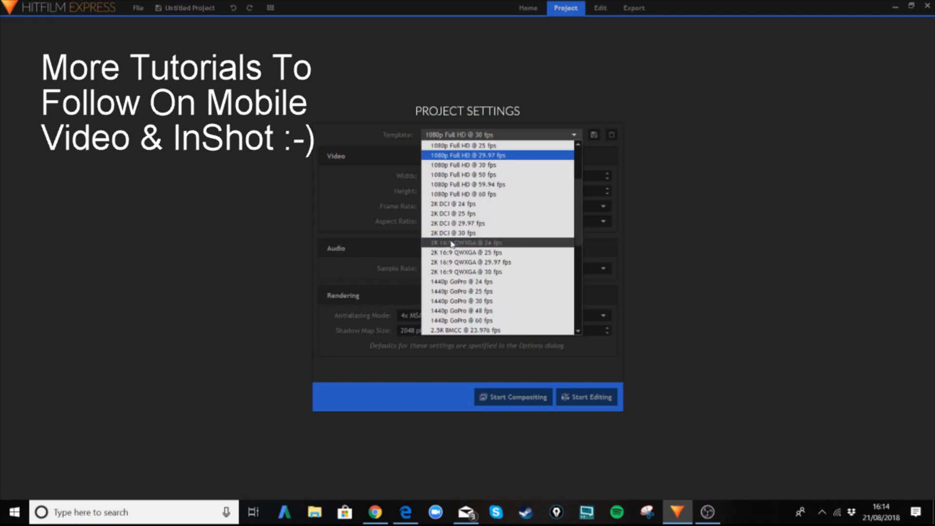
pyautogui.scroll(-2, 451, 244)
pyautogui.scroll(-5, 452, 243)
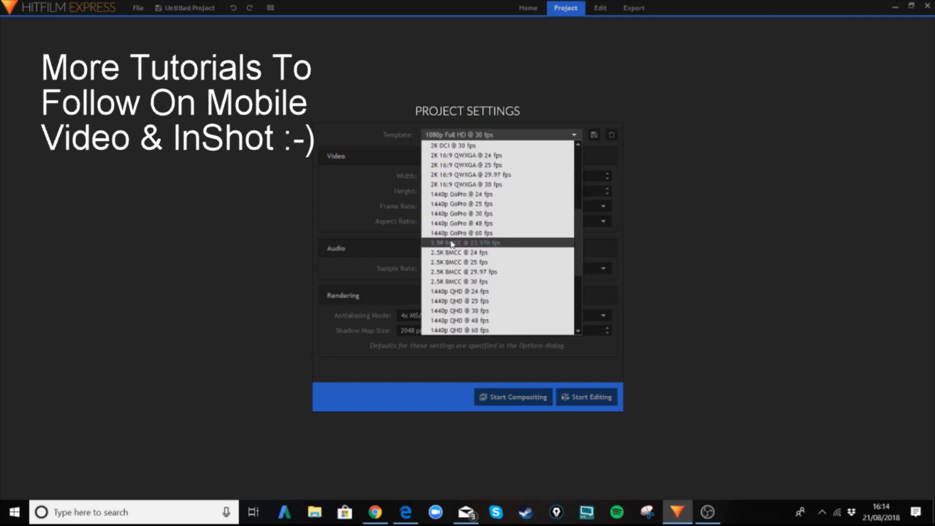
pyautogui.scroll(4, 482, 304)
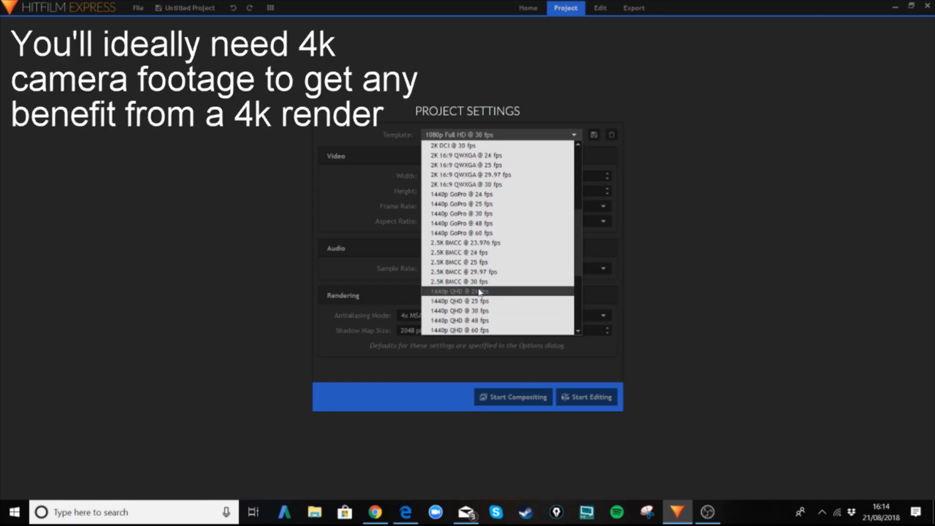
pyautogui.scroll(6, 480, 292)
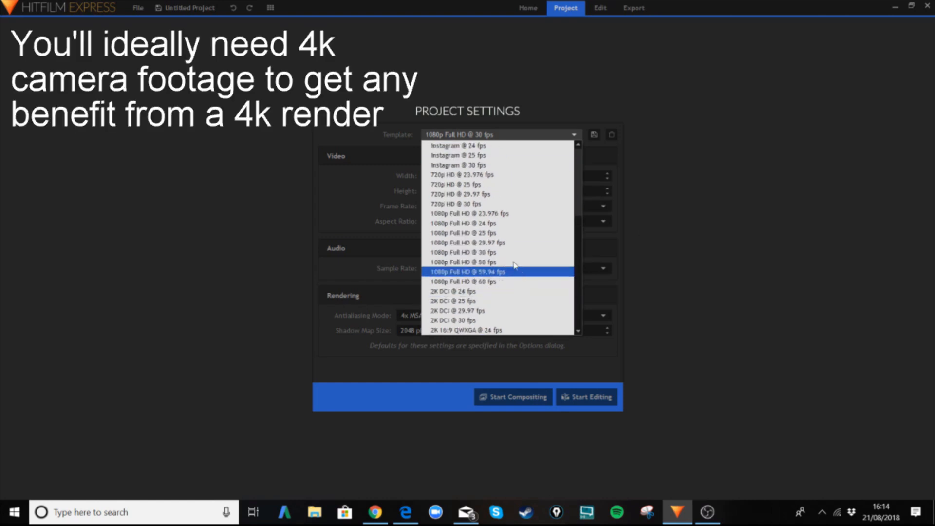
pyautogui.click(487, 253)
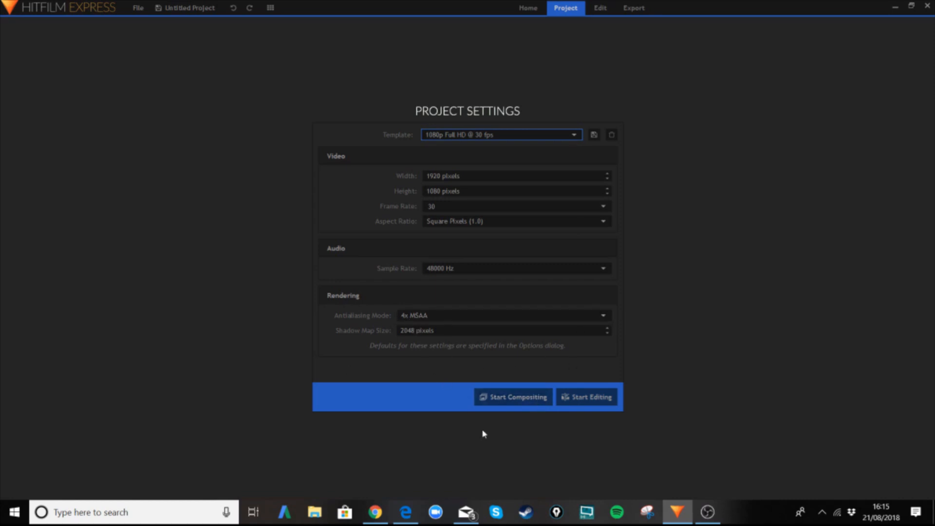
pyautogui.click(595, 404)
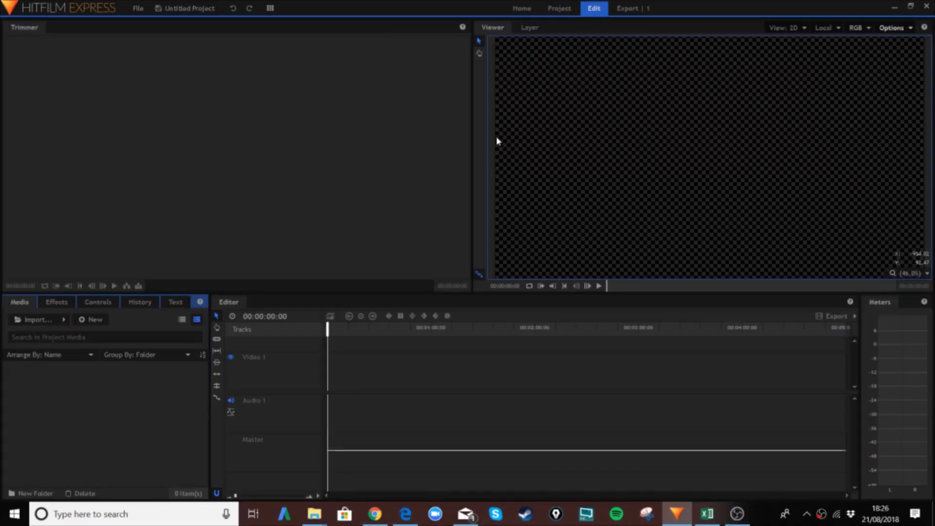
# Step: Look through the Home, Project, Edit and Export screens of the untitled project
pyautogui.click(524, 9)
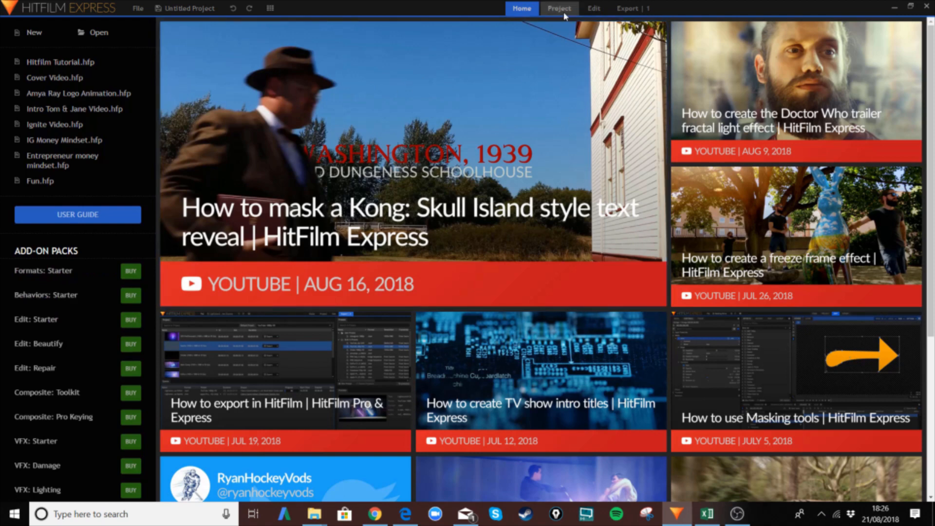
pyautogui.click(559, 8)
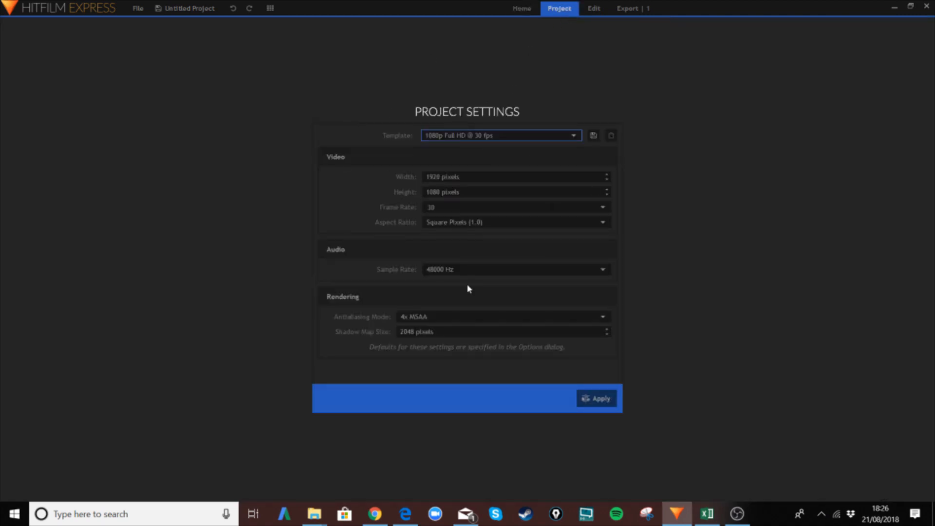
pyautogui.click(593, 9)
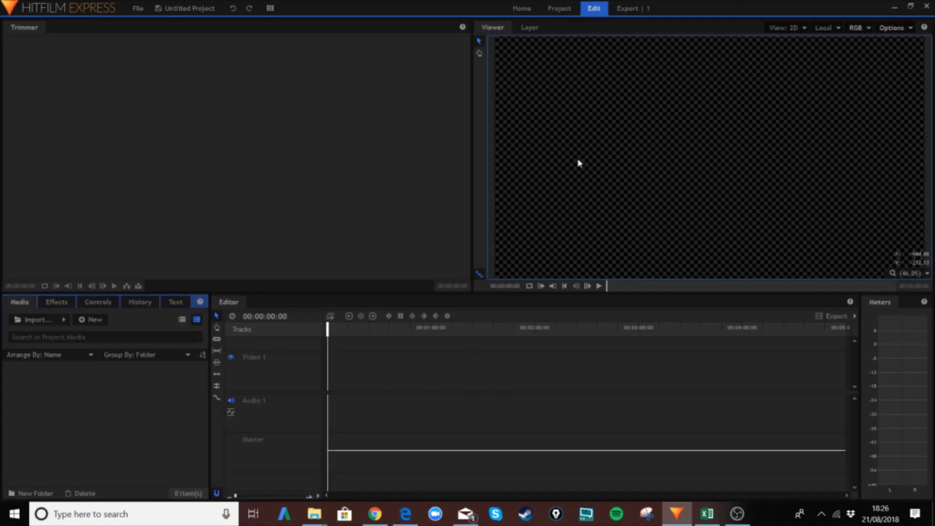
pyautogui.click(627, 8)
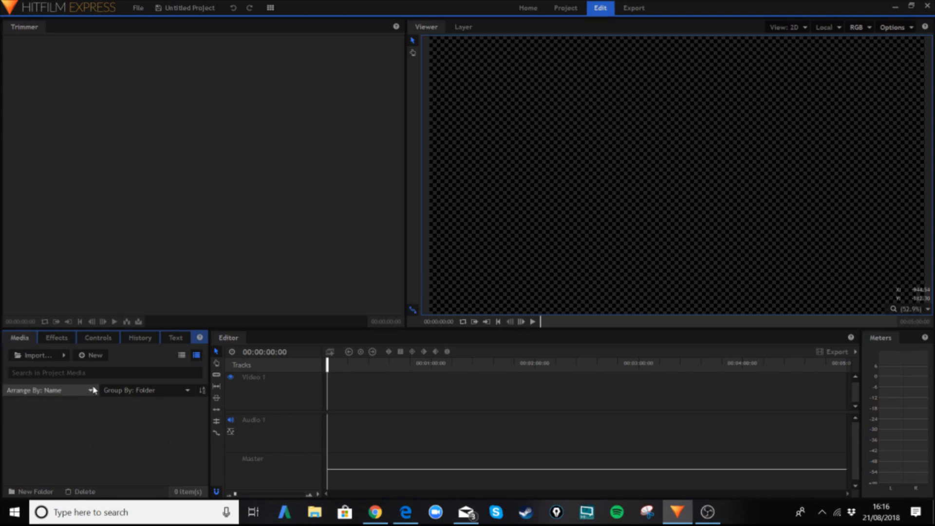
# Step: Import "Are you making this mistake with your website.mp4" from the Exports folder into the project media
pyautogui.click(40, 355)
pyautogui.scroll(1, 224, 146)
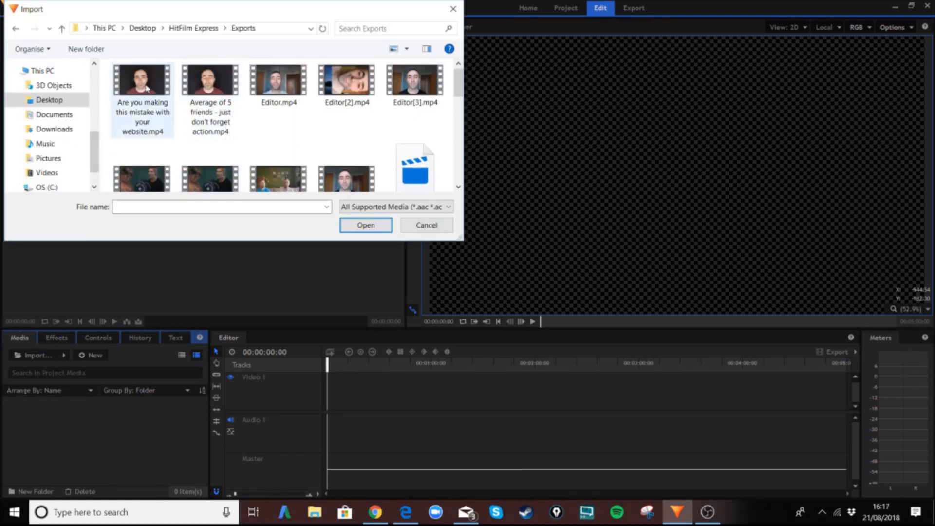
pyautogui.scroll(-3, 156, 101)
pyautogui.scroll(3, 156, 101)
pyautogui.moveTo(156, 103); pyautogui.dragTo(107, 414)
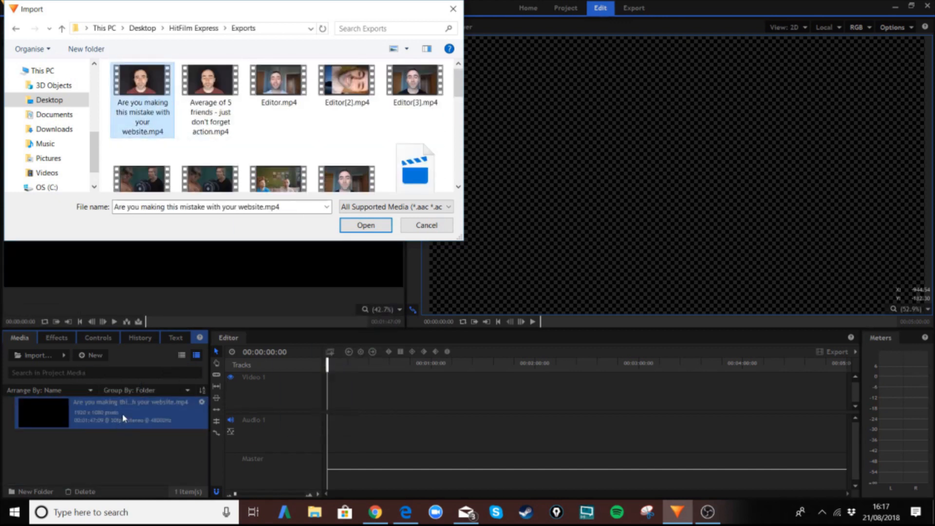
pyautogui.click(453, 9)
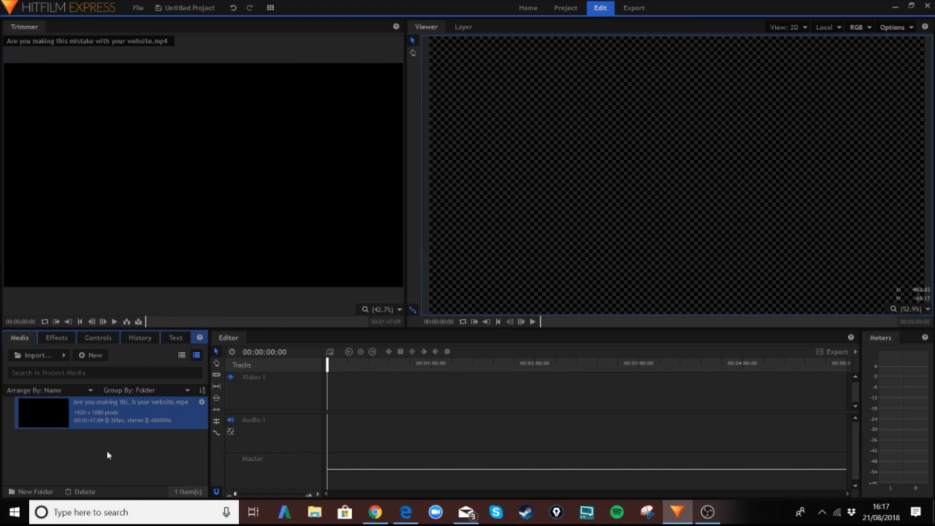
# Step: Place the imported video at the start of the Video 1 track with its sound on Audio 1
pyautogui.moveTo(107, 422); pyautogui.dragTo(141, 419)
pyautogui.moveTo(112, 421); pyautogui.dragTo(328, 408)
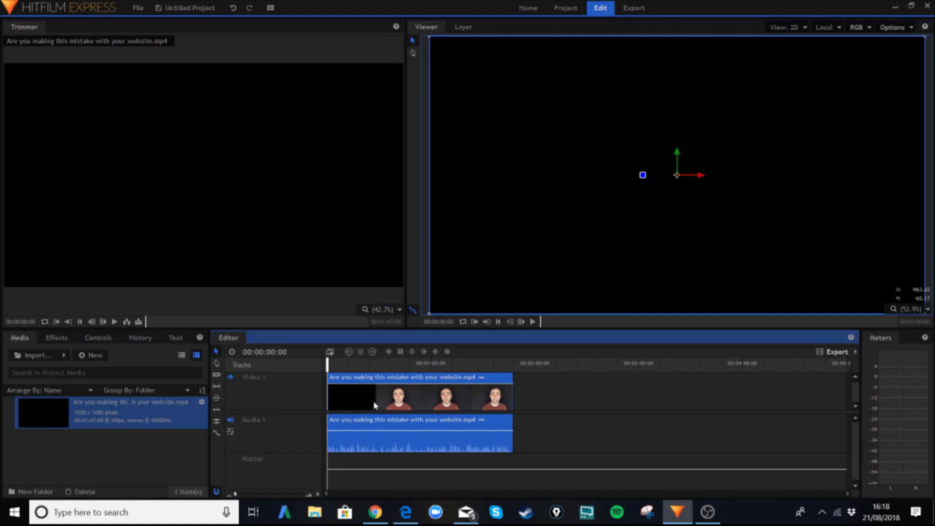
pyautogui.moveTo(368, 402); pyautogui.dragTo(385, 410)
# Step: Unlink the timeline clip's video from its audio and select the video part alone
pyautogui.rightClick(366, 402)
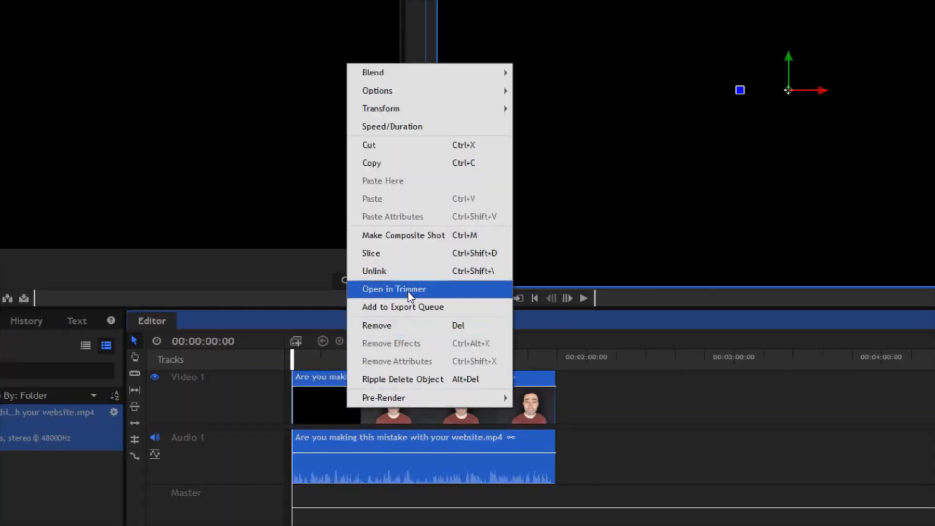
pyautogui.click(405, 289)
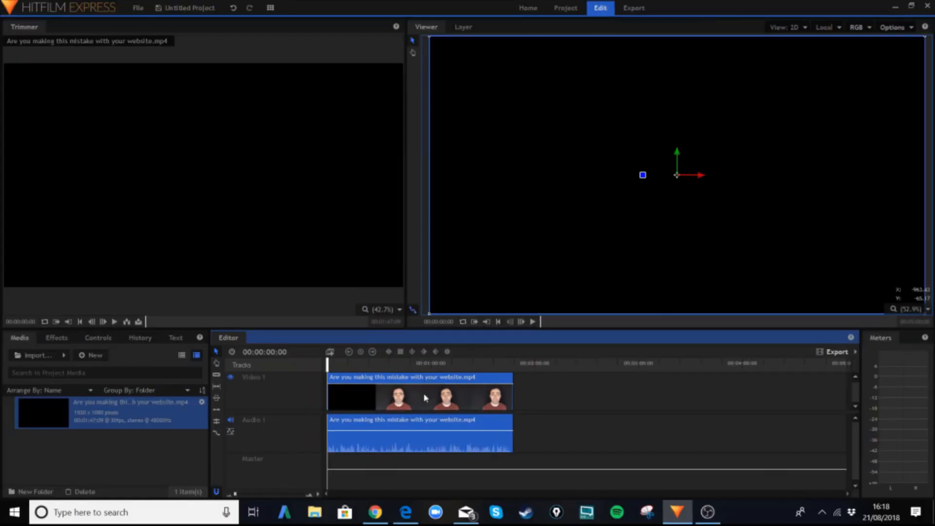
pyautogui.click(621, 399)
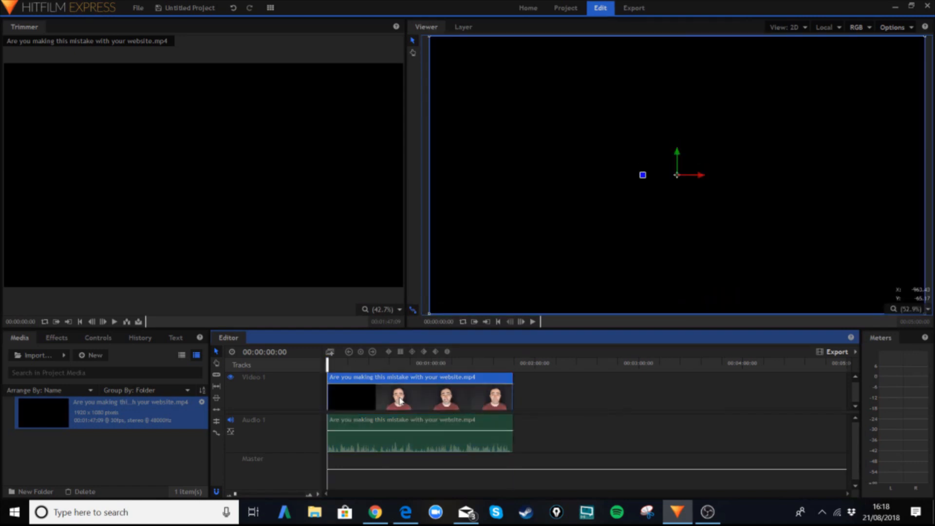
pyautogui.moveTo(399, 400)
pyautogui.mouseDown()
pyautogui.moveTo(453, 403)
pyautogui.moveTo(414, 409)
pyautogui.mouseUp()
# Step: Slightly adjust the audio clip's volume line and the video clip's opacity line on the timeline
pyautogui.moveTo(367, 432); pyautogui.dragTo(369, 432)
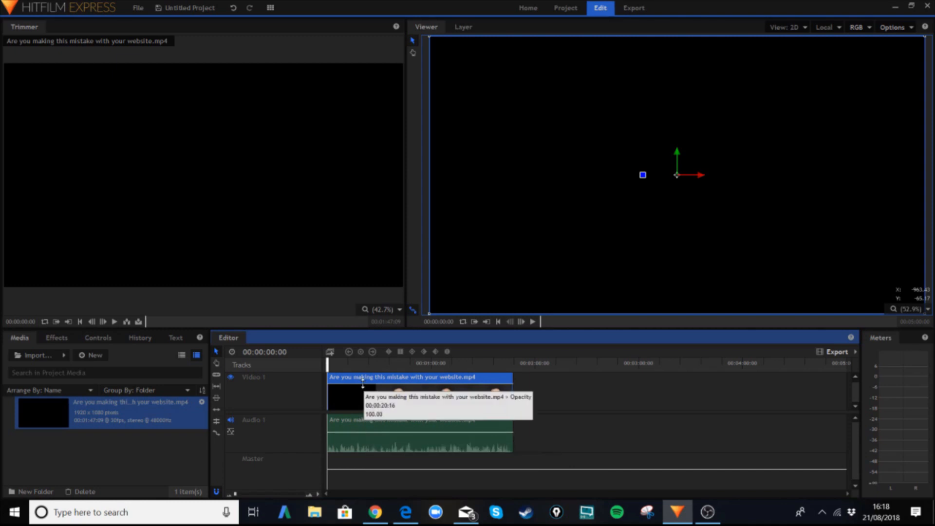
pyautogui.moveTo(363, 383); pyautogui.dragTo(367, 385)
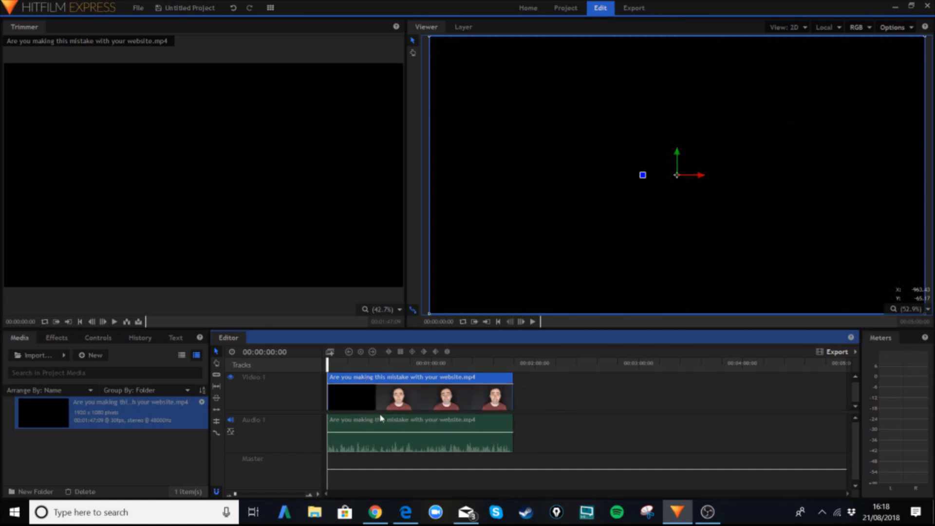
# Step: Play the opening of the timeline clip in the Viewer and pause at 00:00:05:09
pyautogui.click(533, 322)
pyautogui.click(534, 322)
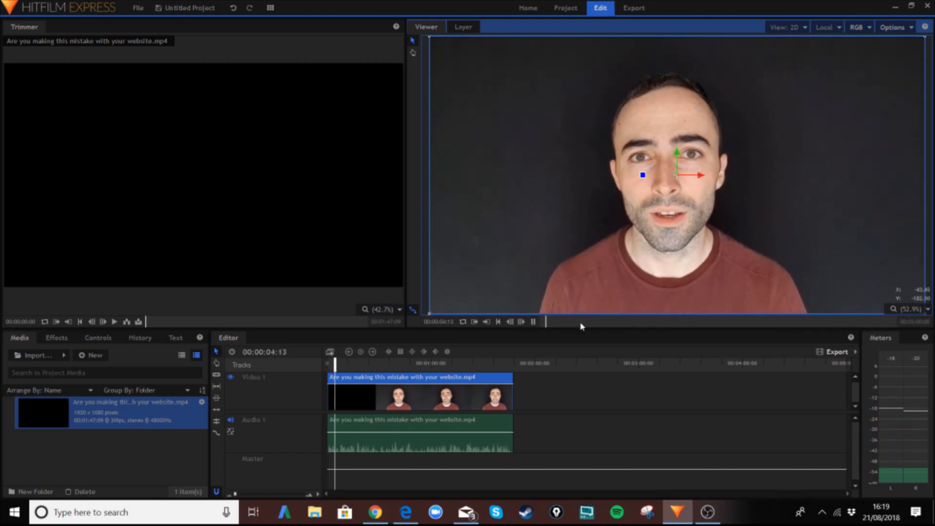
pyautogui.click(534, 322)
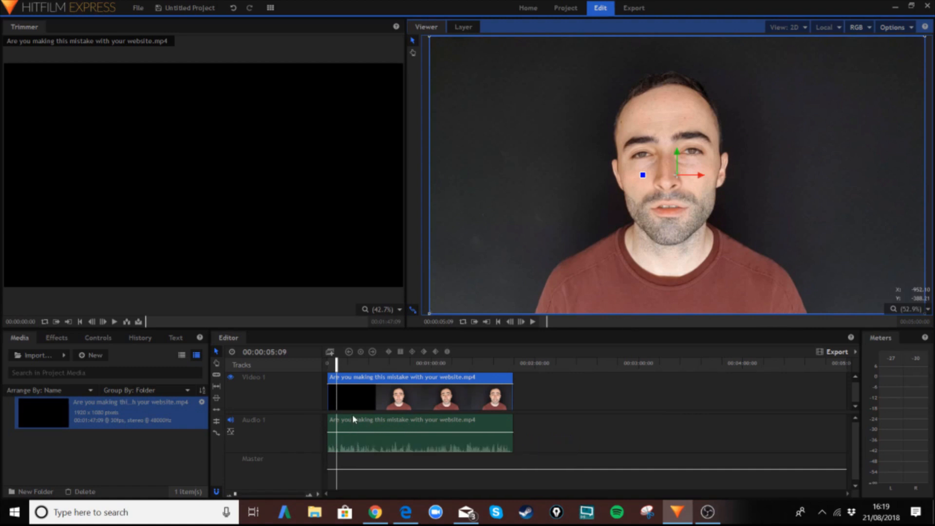
pyautogui.scroll(6, 353, 415)
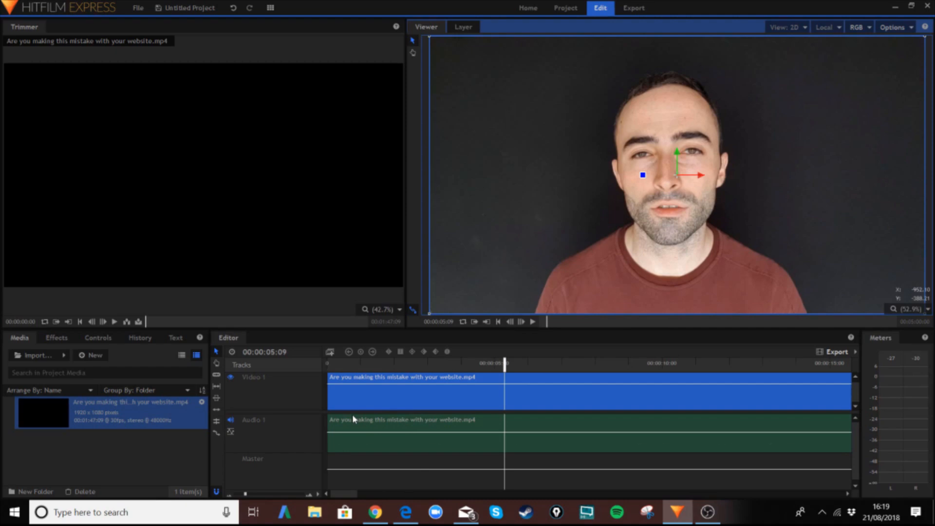
# Step: Play the timeline clip from 00:00:04:20 and pause at 00:00:06:00 to locate the section to cut
pyautogui.scroll(-6, 352, 414)
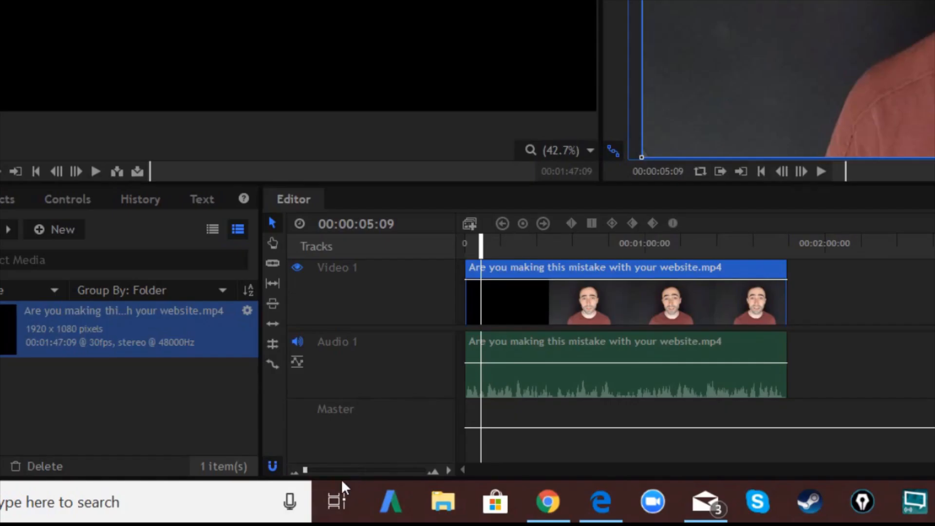
pyautogui.click(305, 472)
pyautogui.moveTo(304, 468); pyautogui.dragTo(317, 468)
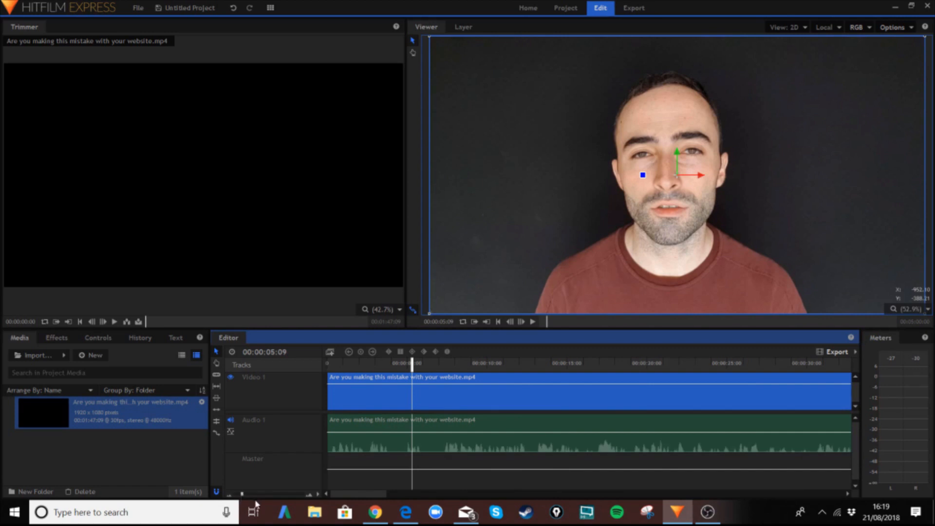
pyautogui.click(402, 363)
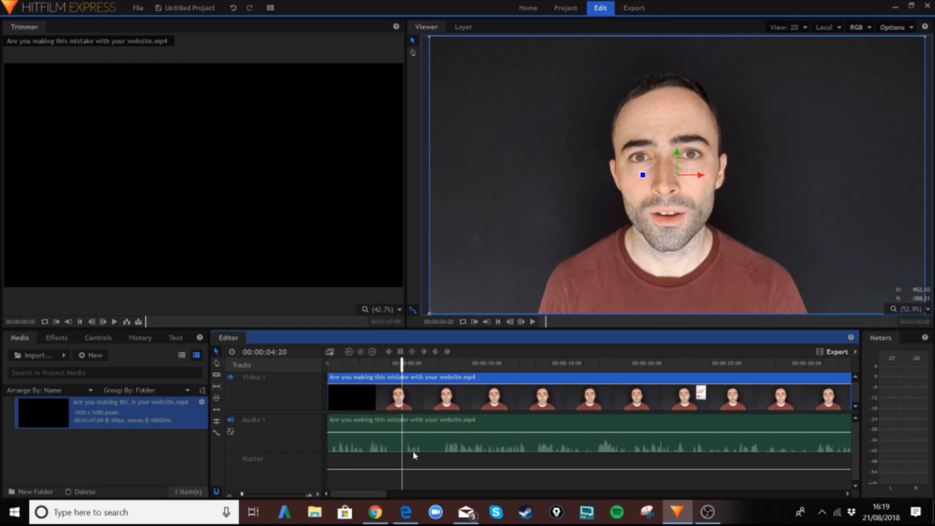
pyautogui.click(533, 322)
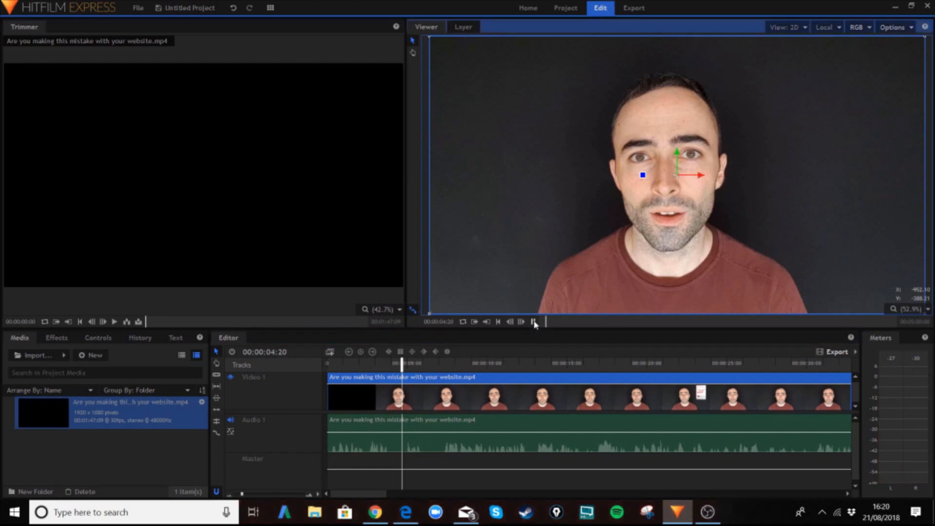
pyautogui.click(533, 322)
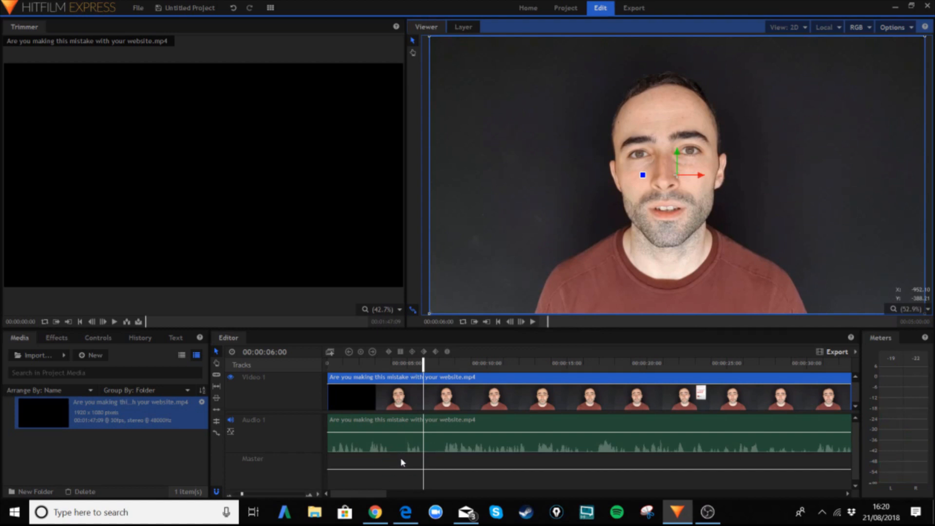
# Step: Slice the audio at 00:00:04:18, link its first piece to the video clip, and slice the video at the same time
pyautogui.click(399, 363)
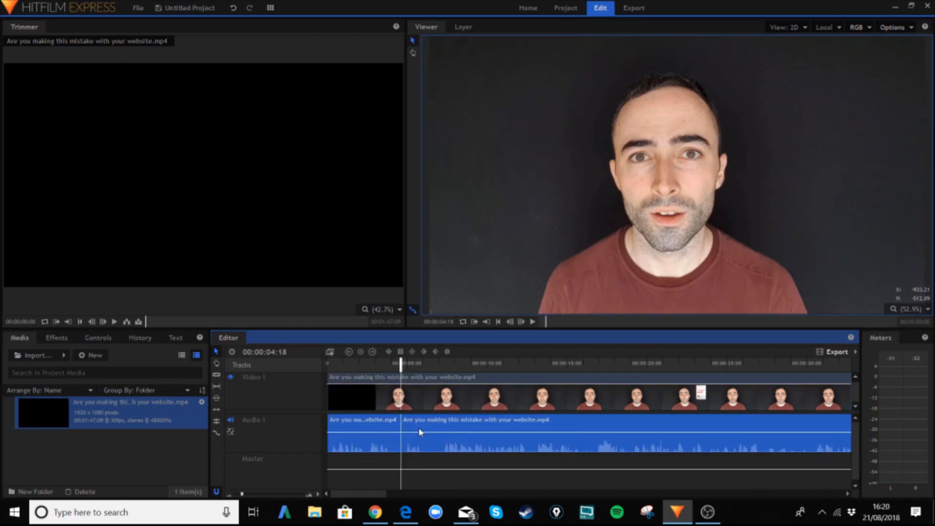
pyautogui.rightClick(400, 392)
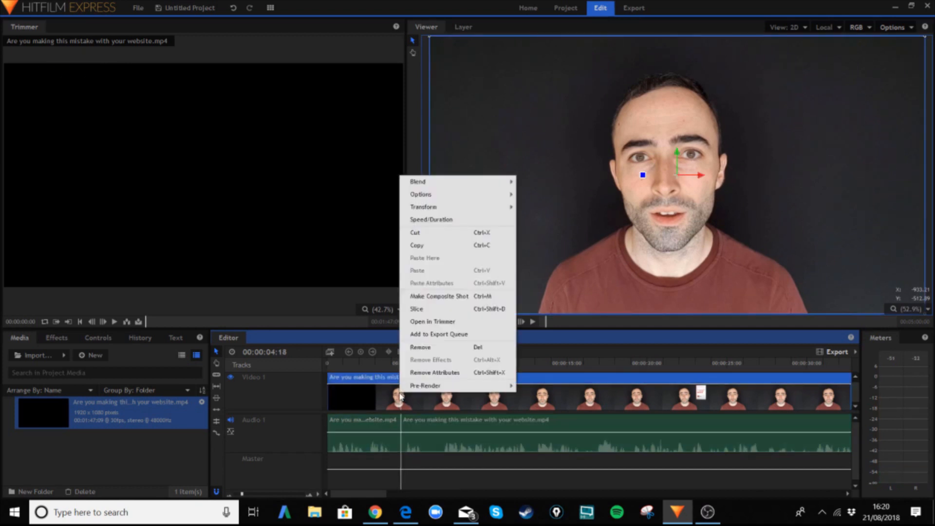
pyautogui.click(396, 431)
pyautogui.rightClick(391, 401)
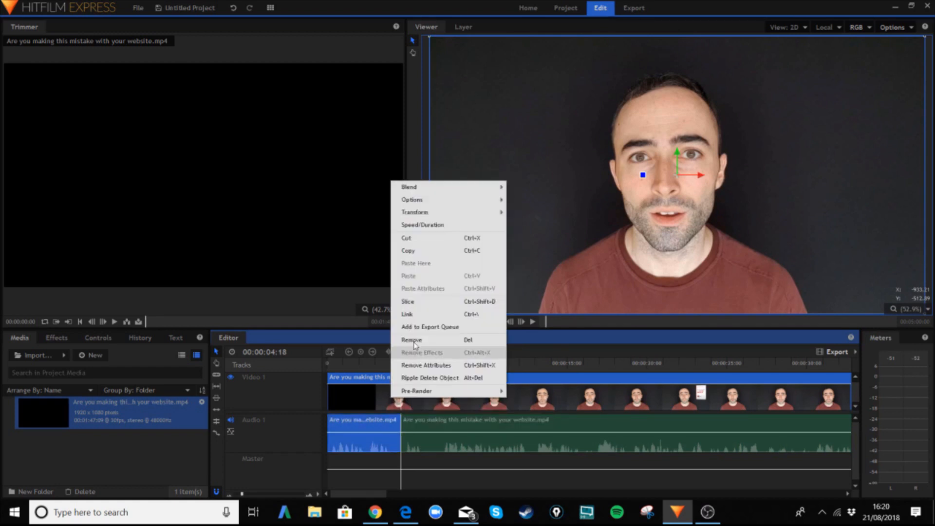
pyautogui.click(413, 314)
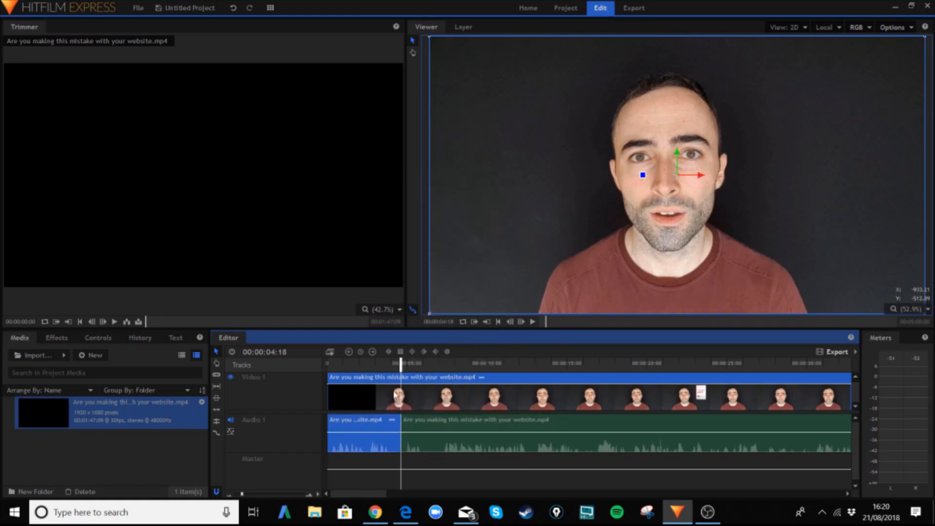
pyautogui.rightClick(393, 395)
pyautogui.click(413, 290)
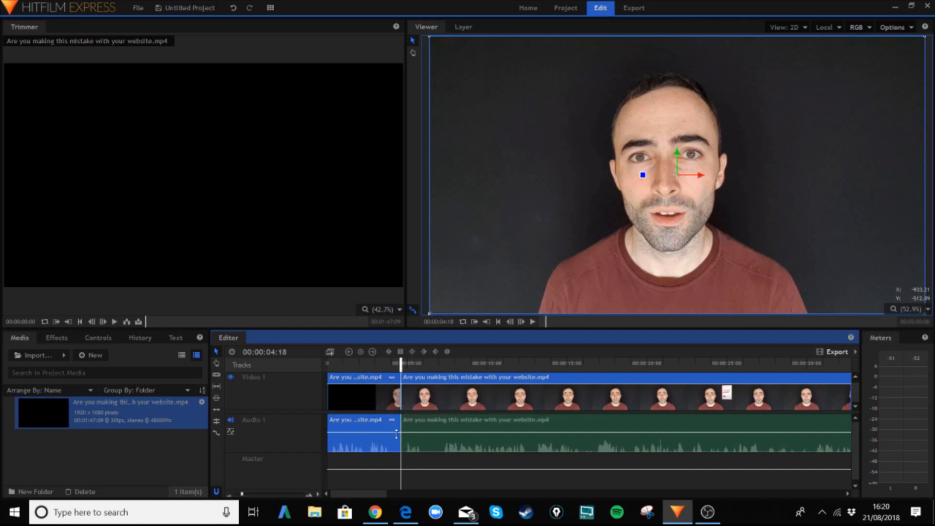
# Step: Slice the audio and video at 00:00:05:26 and link the short middle pieces together
pyautogui.click(418, 370)
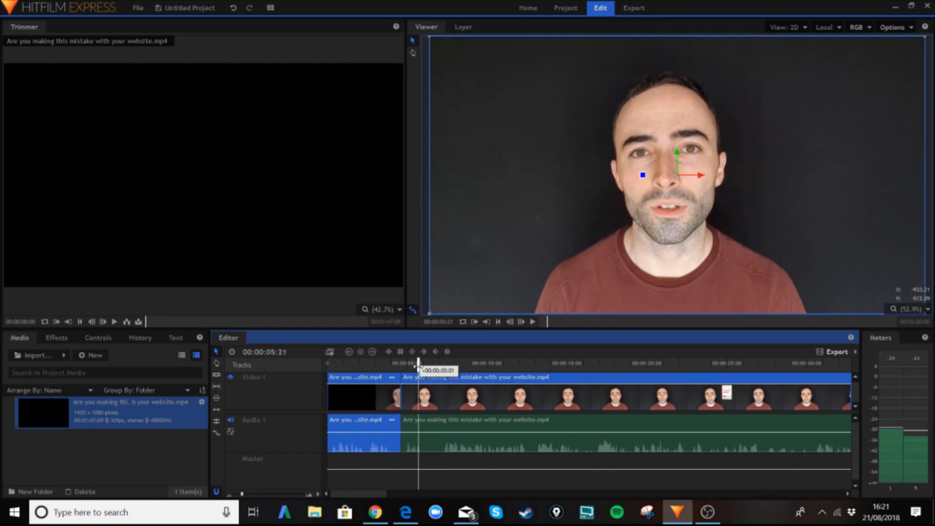
pyautogui.moveTo(419, 367); pyautogui.dragTo(421, 367)
pyautogui.rightClick(422, 448)
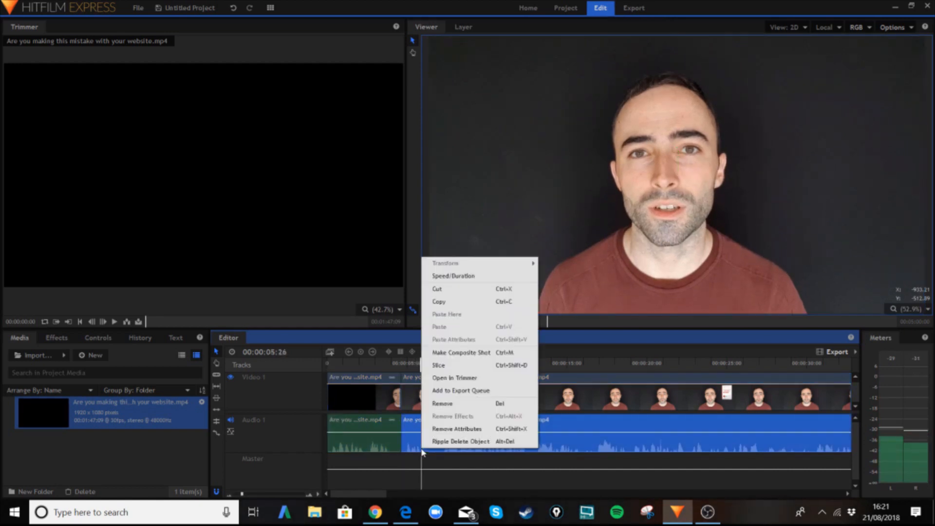
pyautogui.click(454, 366)
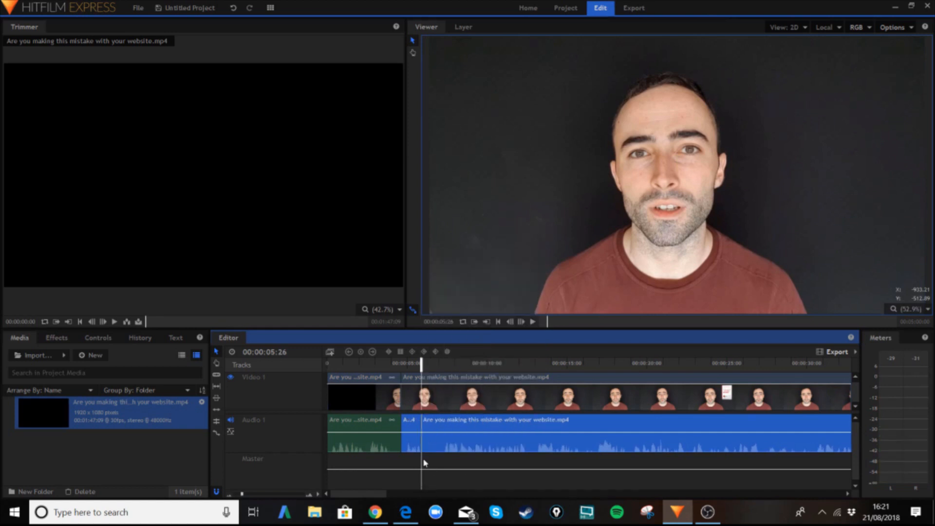
pyautogui.click(411, 399)
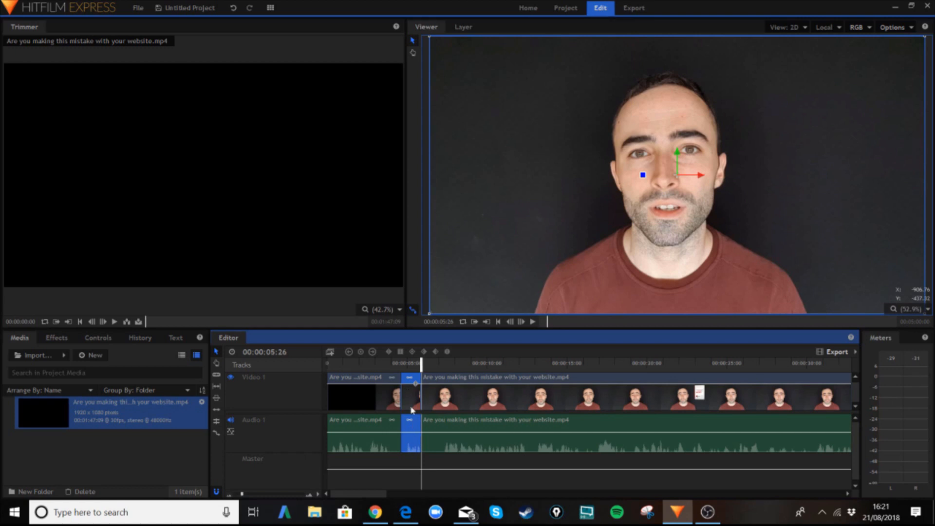
# Step: Delete the short linked piece between the two cuts and move the remaining clip back against the first one
pyautogui.press('Delete')
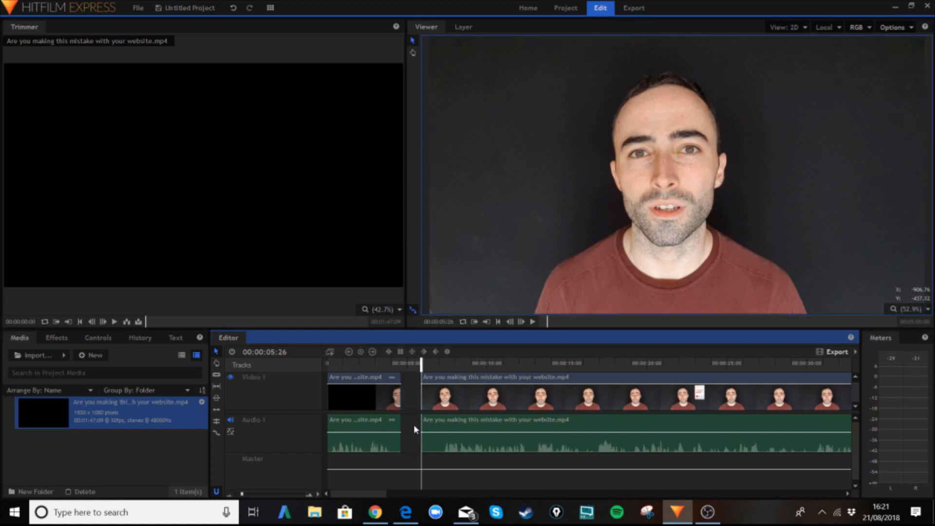
pyautogui.click(496, 402)
pyautogui.moveTo(496, 402); pyautogui.dragTo(480, 398)
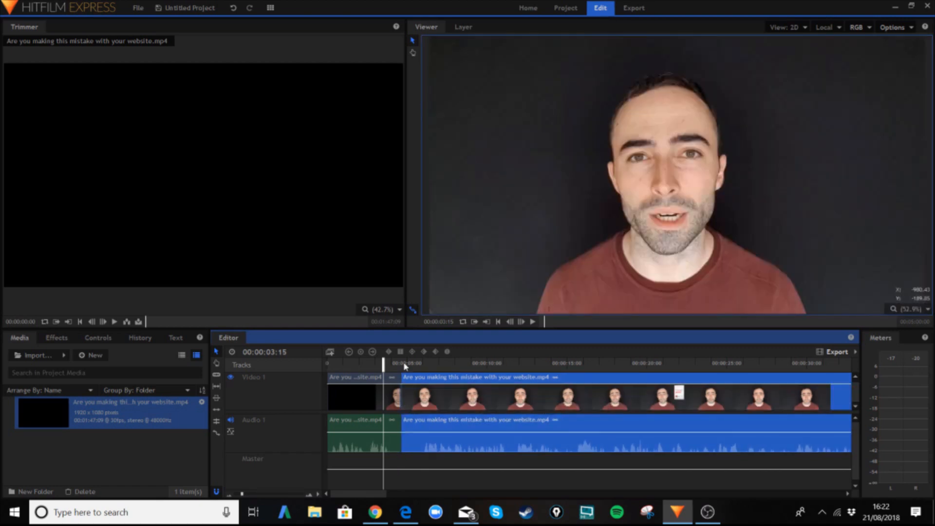
# Step: Play across the cut from 00:00:03:15, pause at 00:00:06:22 and return the playhead to 00:00:04:03
pyautogui.click(533, 321)
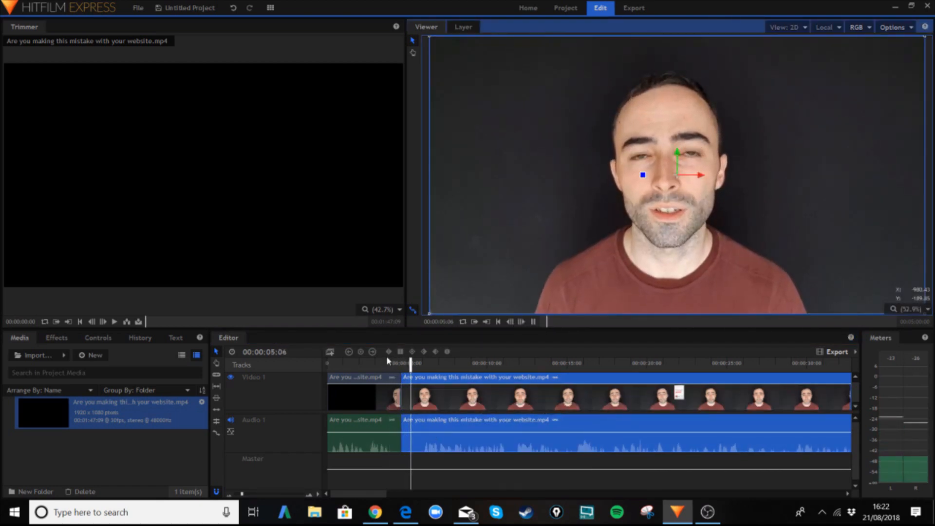
pyautogui.click(533, 322)
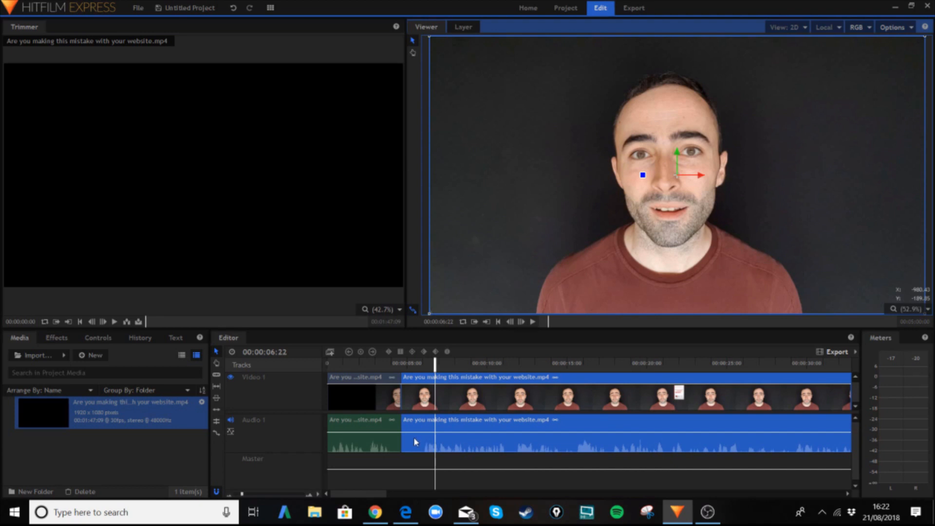
pyautogui.click(394, 364)
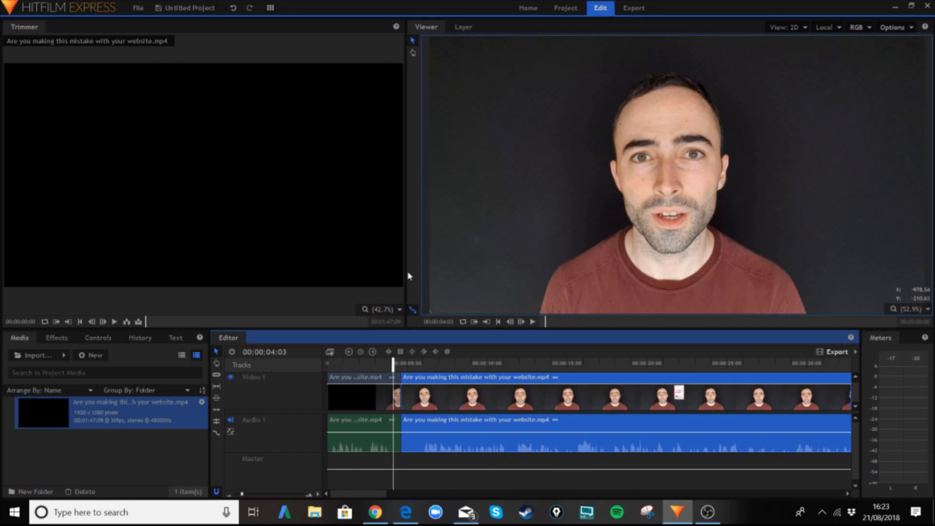
# Step: Add the Fade to Color video transition at the cut between the two clips on the Video 1 track and select it
pyautogui.click(48, 341)
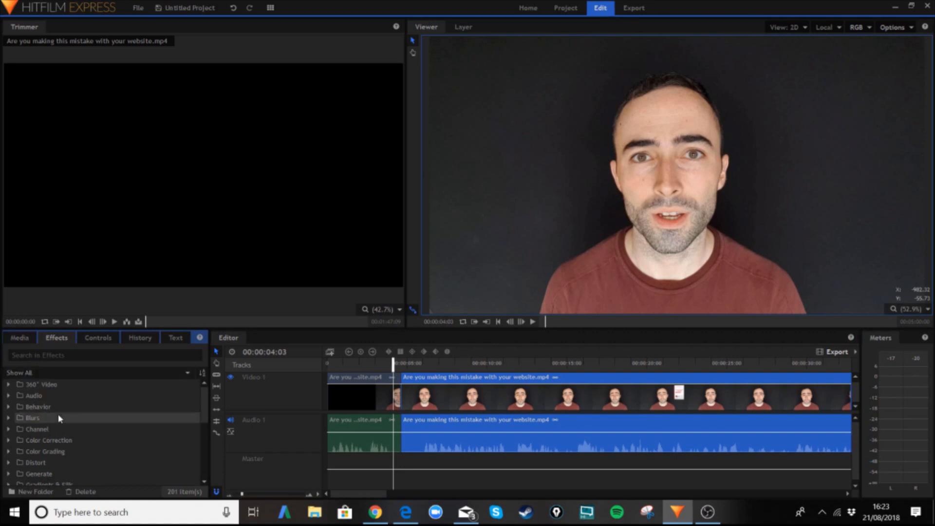
pyautogui.scroll(-5, 57, 414)
pyautogui.scroll(-3, 57, 414)
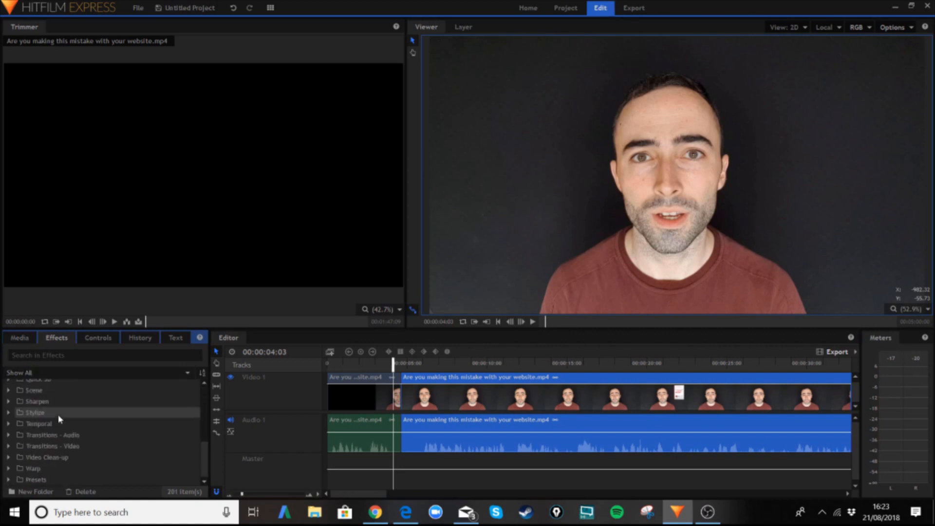
pyautogui.click(9, 449)
pyautogui.scroll(-1, 49, 463)
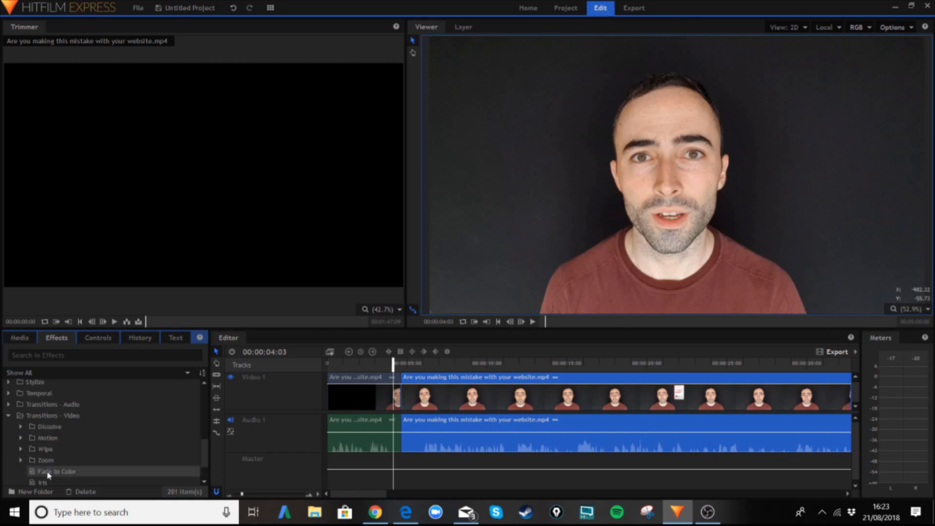
pyautogui.click(72, 472)
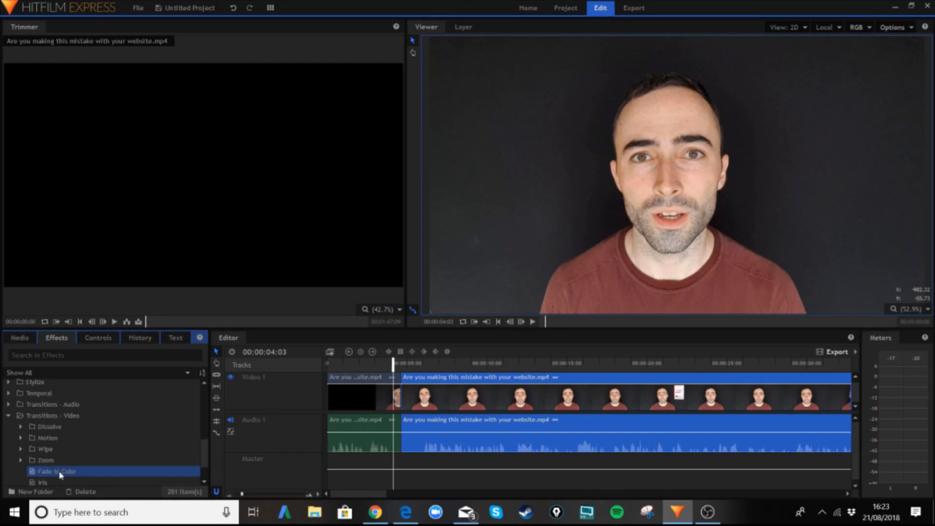
pyautogui.moveTo(61, 475); pyautogui.dragTo(309, 422)
pyautogui.moveTo(309, 422); pyautogui.dragTo(396, 394)
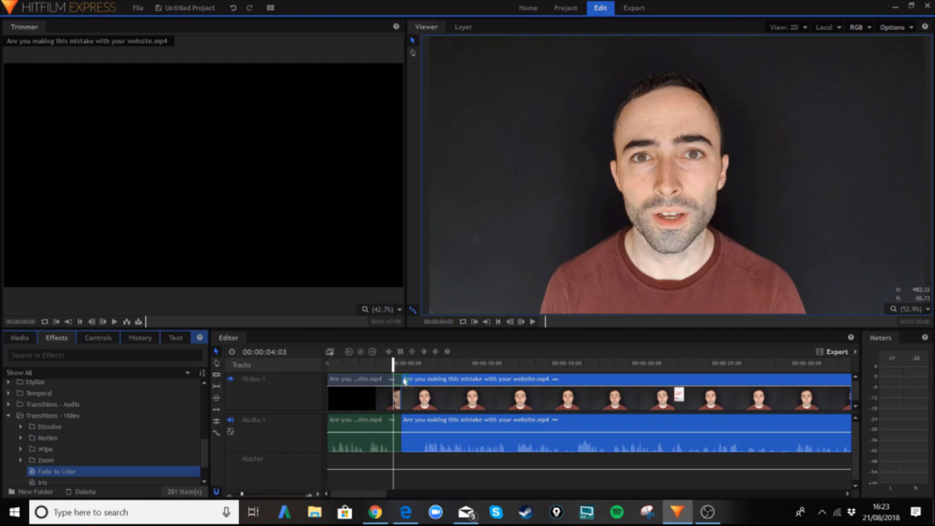
pyautogui.click(400, 382)
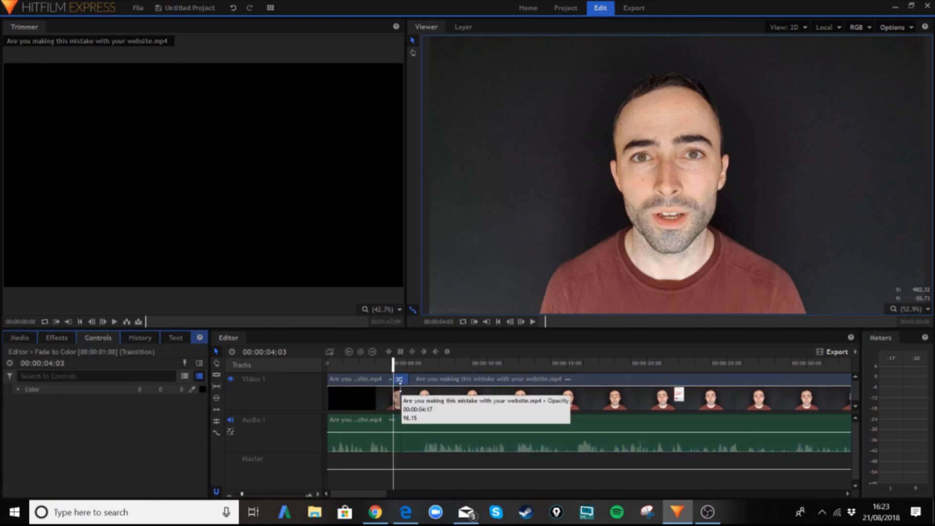
# Step: Preview the Fade to Color transition twice, playing from 00:00:04:03 and again from 00:00:02:22
pyautogui.click(533, 321)
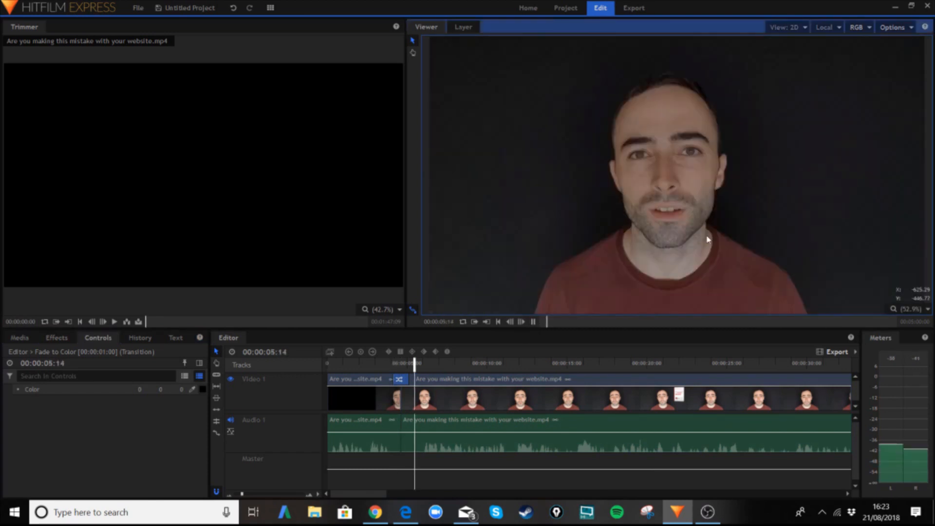
pyautogui.click(533, 322)
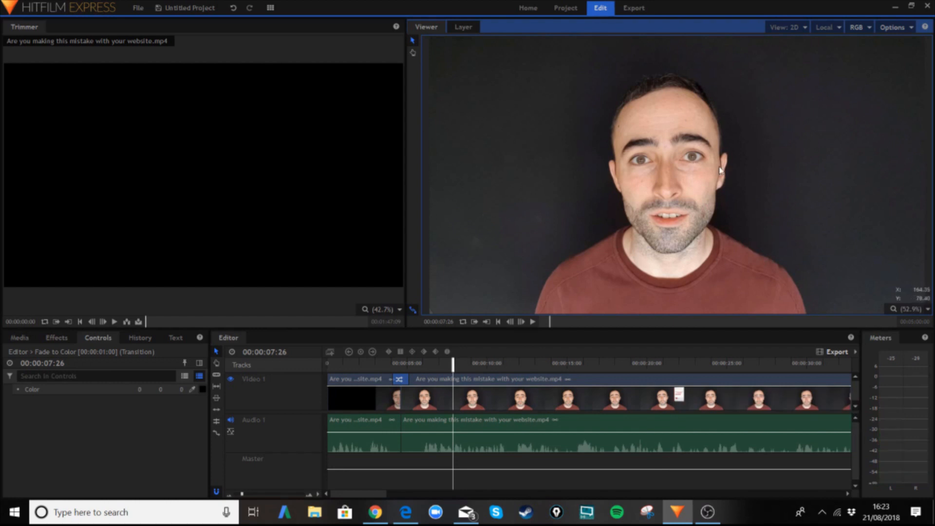
pyautogui.click(382, 363)
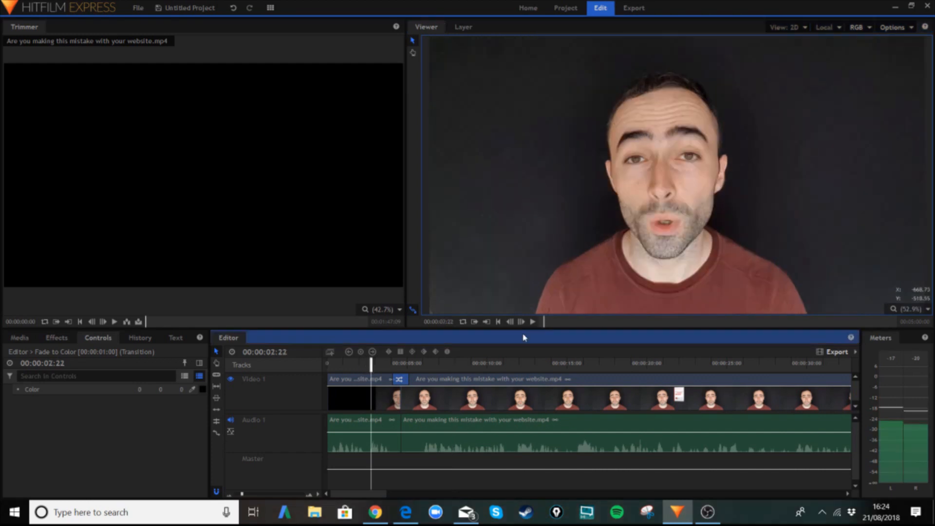
pyautogui.click(534, 322)
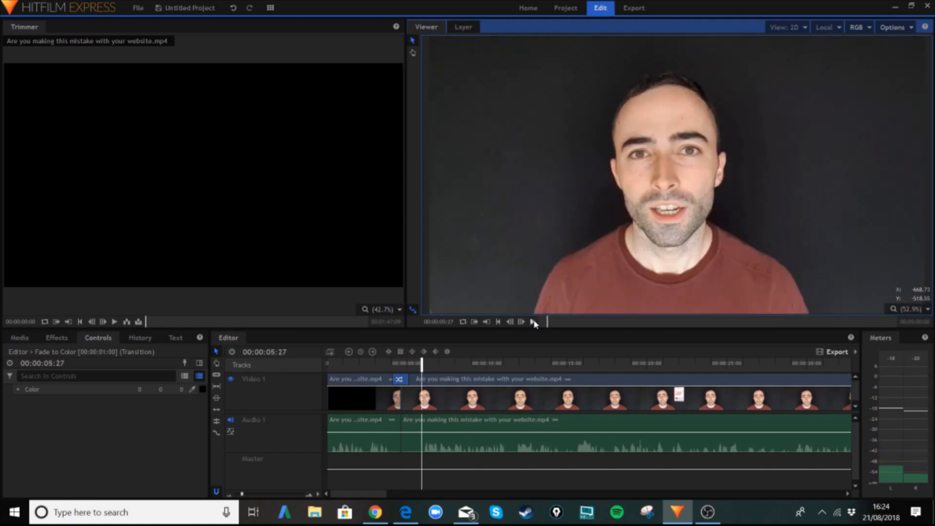
pyautogui.click(533, 322)
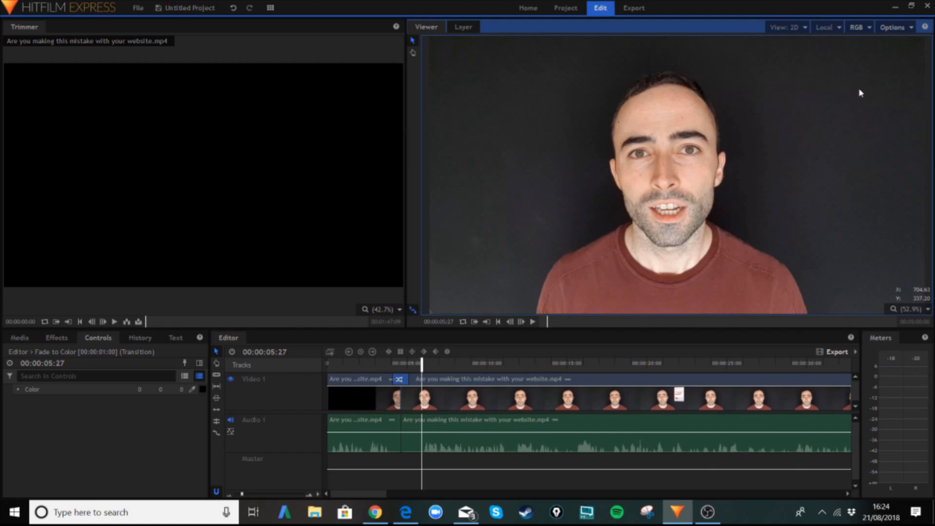
# Step: View the Viewer's display options, including the playback quality setting, without changing anything
pyautogui.click(906, 28)
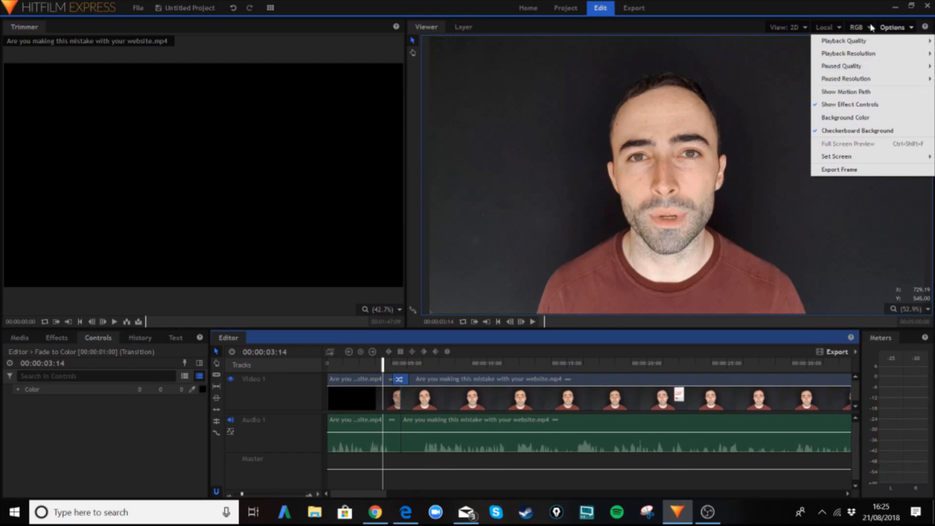
pyautogui.moveTo(842, 46)
pyautogui.click(409, 261)
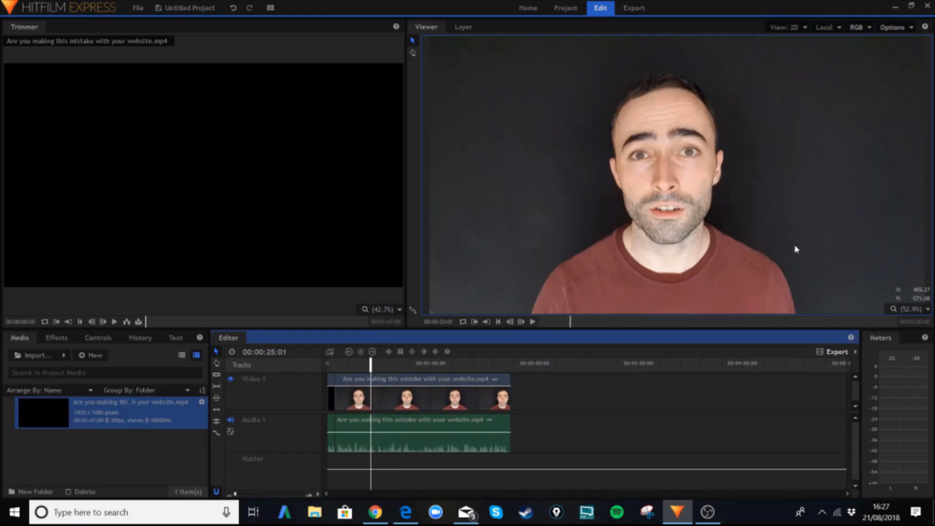
# Step: Shorten the timeline duration to about 00:04:32:04 by moving its end earlier
pyautogui.click(844, 357)
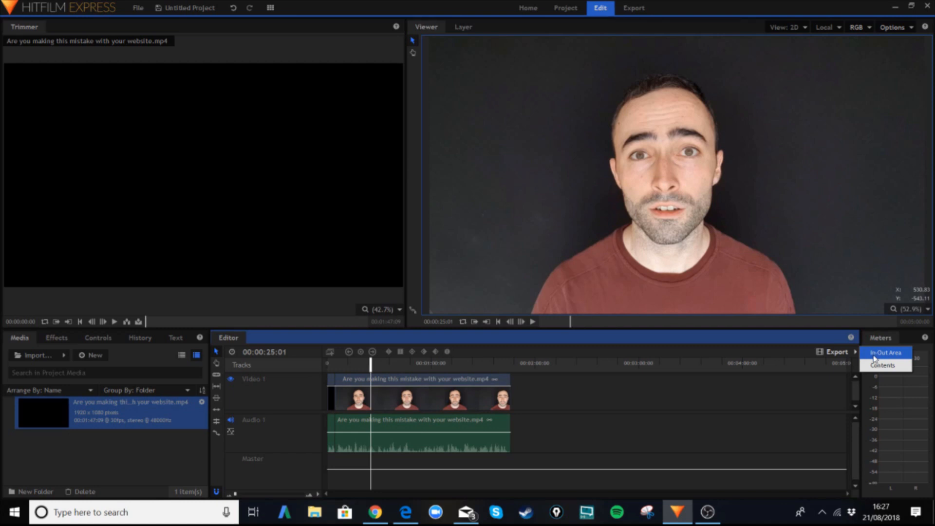
pyautogui.click(668, 370)
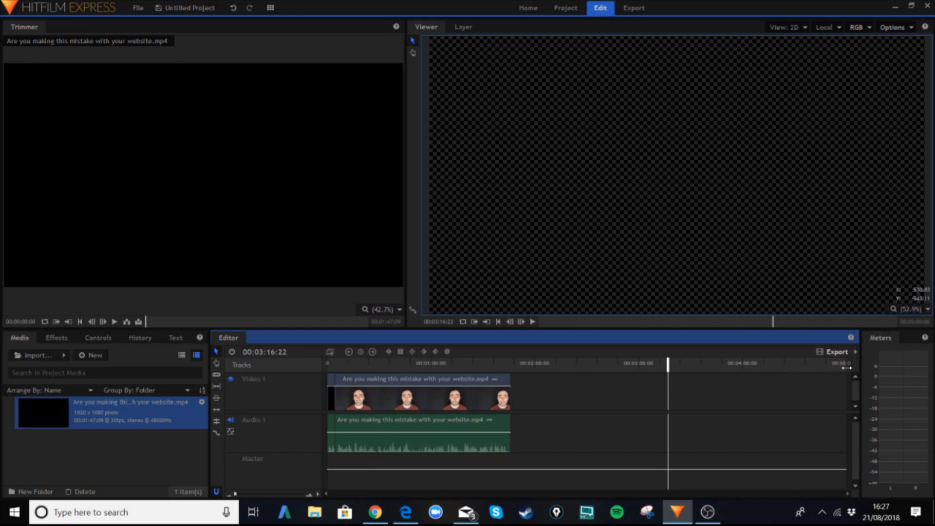
pyautogui.moveTo(846, 368)
pyautogui.mouseDown()
pyautogui.moveTo(724, 369)
pyautogui.moveTo(812, 369)
pyautogui.moveTo(798, 372)
pyautogui.mouseUp()
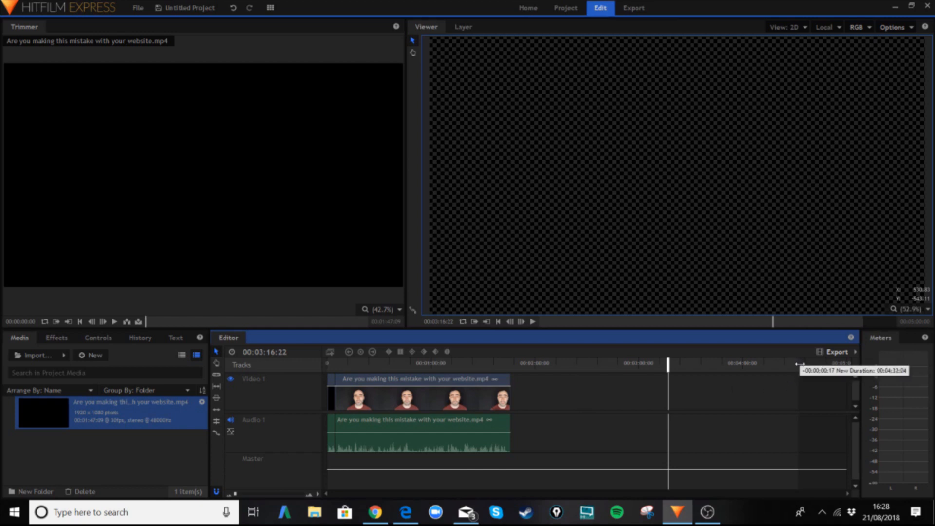
# Step: Queue the timeline's contents for export and remove all finished tasks from the export queue
pyautogui.click(854, 352)
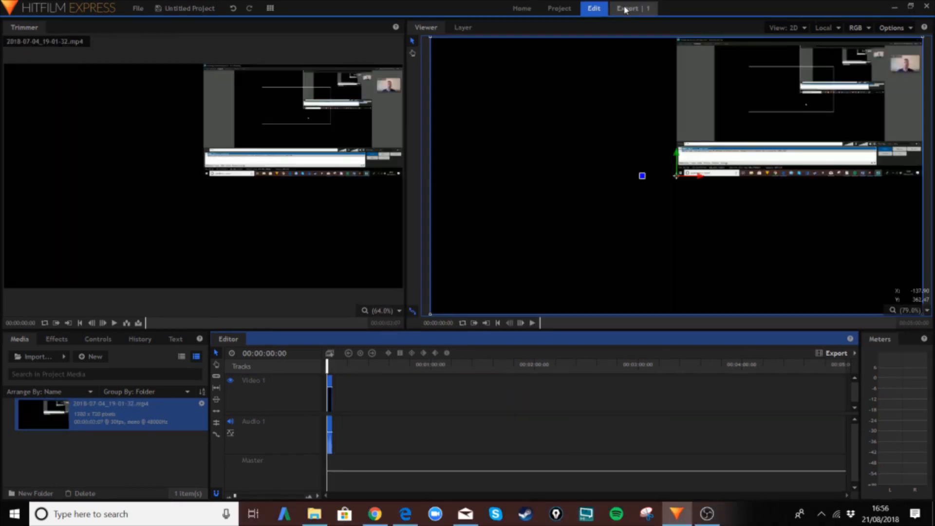
pyautogui.click(626, 8)
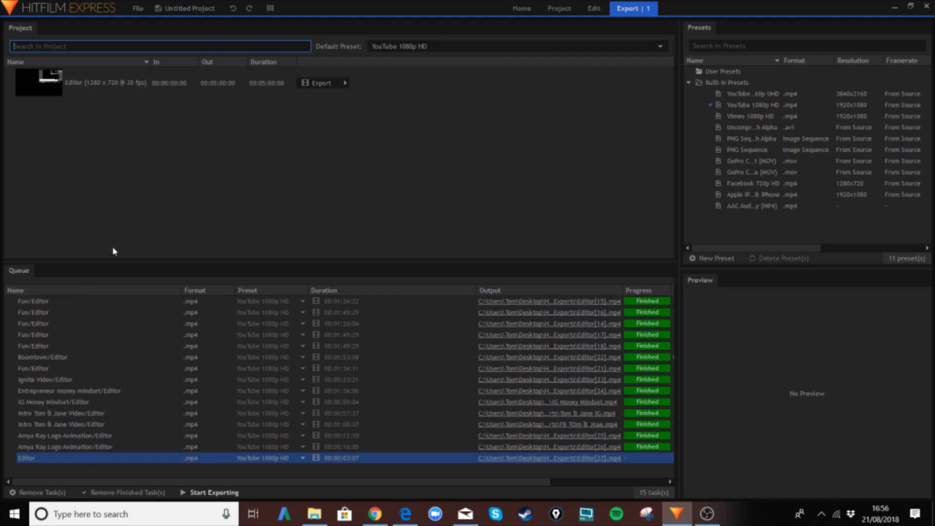
pyautogui.rightClick(81, 363)
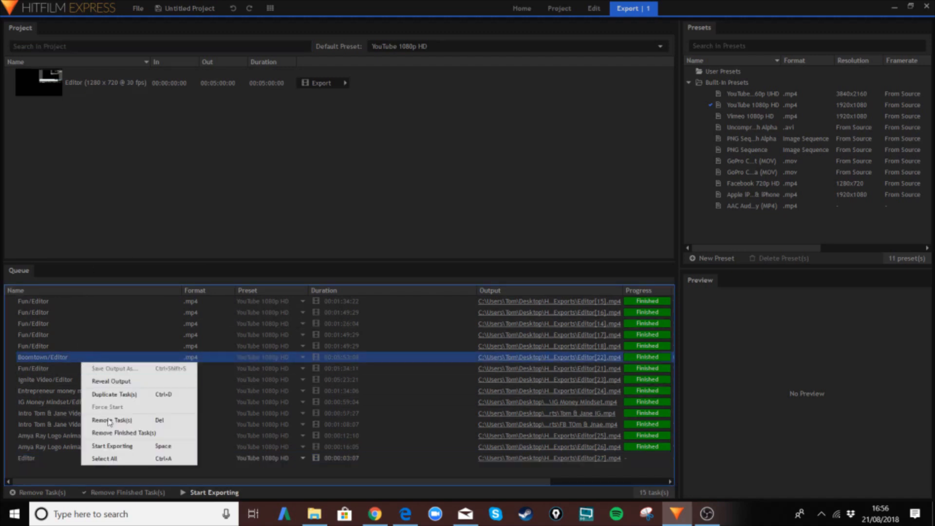
pyautogui.click(141, 437)
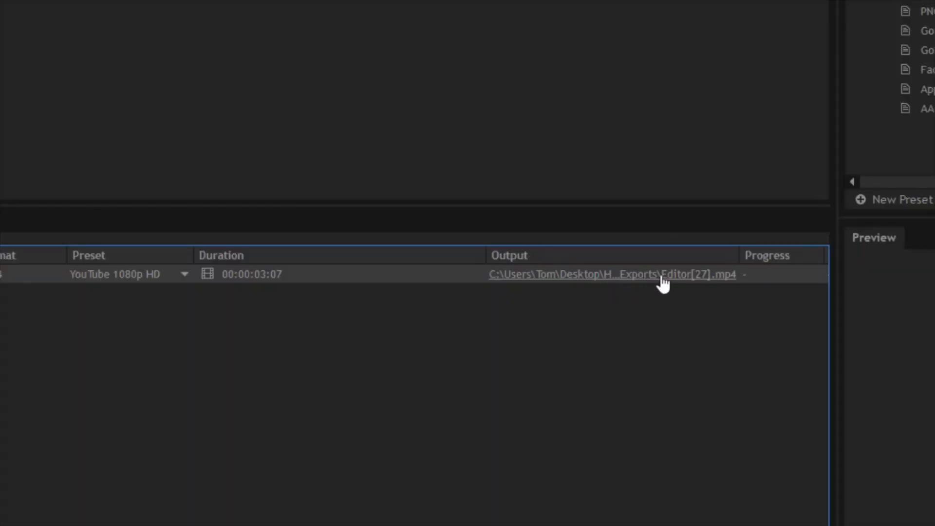
# Step: Set the queued Editor task's output to Test.mp4 in the Exports folder and view the task's available actions
pyautogui.click(588, 302)
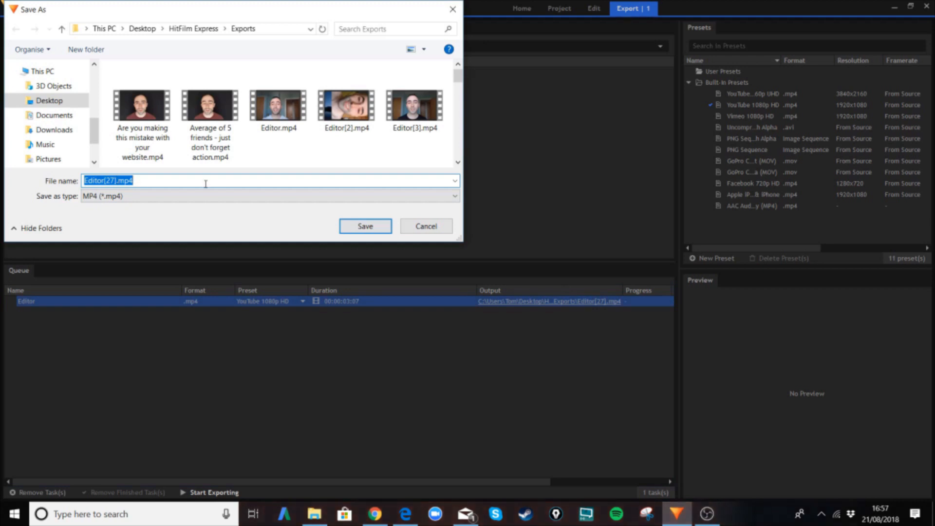
pyautogui.doubleClick(113, 181)
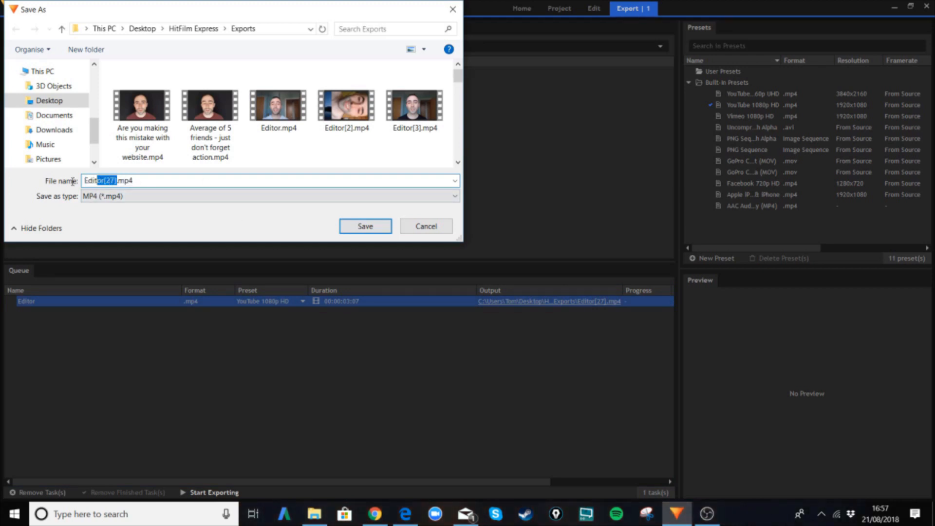
pyautogui.write('Test')
pyautogui.click(365, 227)
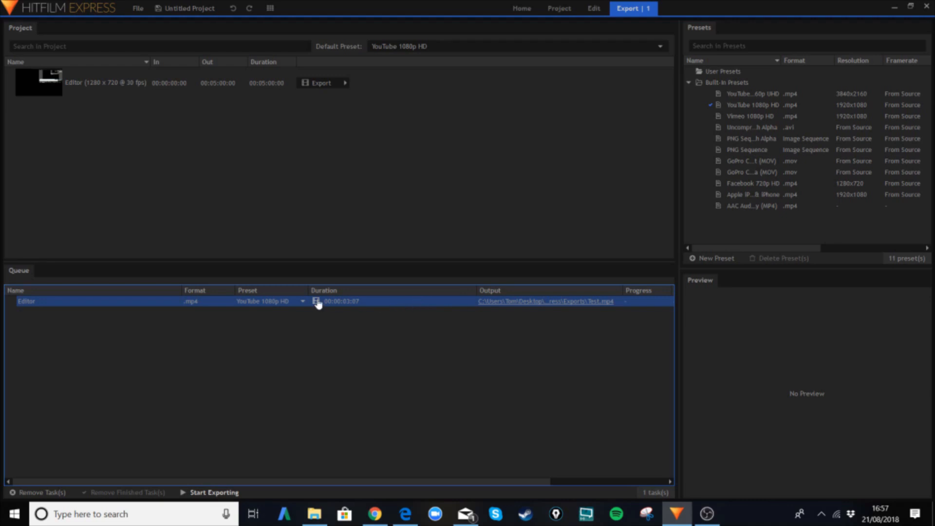
pyautogui.rightClick(348, 302)
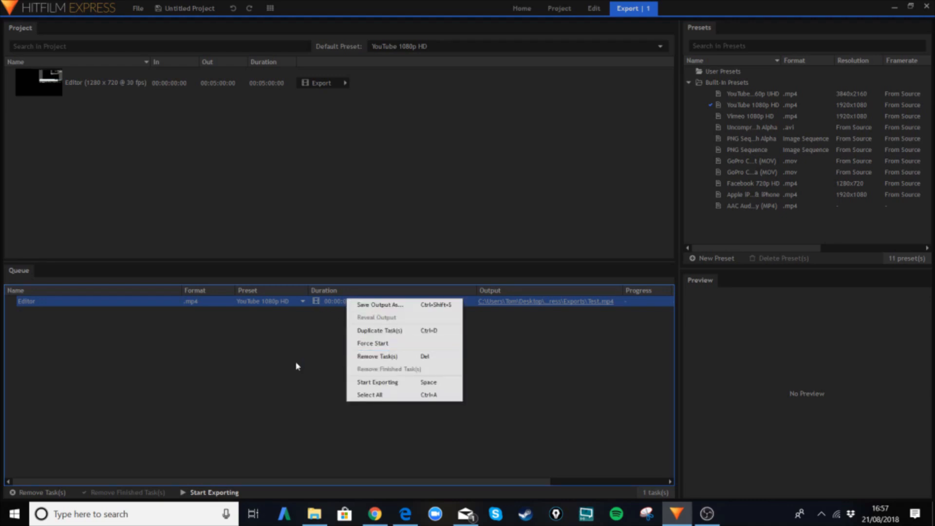
pyautogui.click(164, 417)
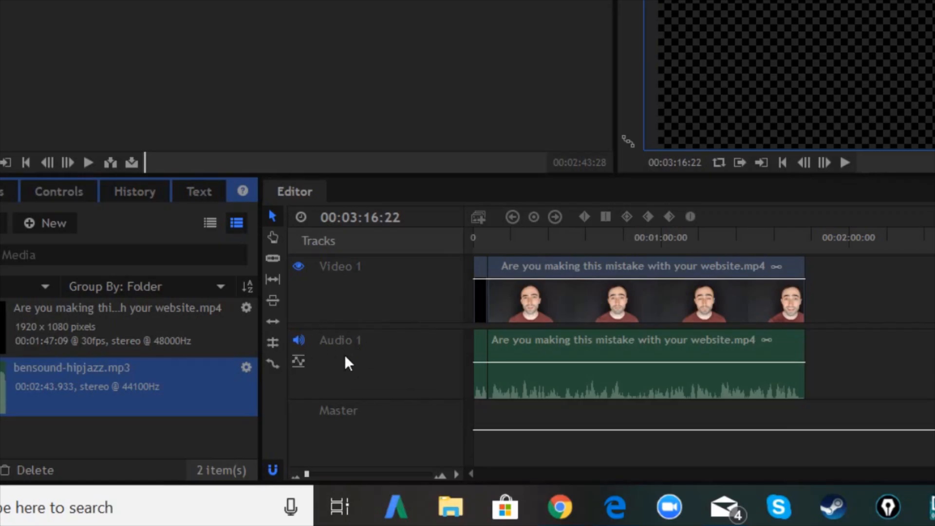
# Step: Insert a second audio track below Audio 1 and name it Soundtrack/Music
pyautogui.rightClick(351, 347)
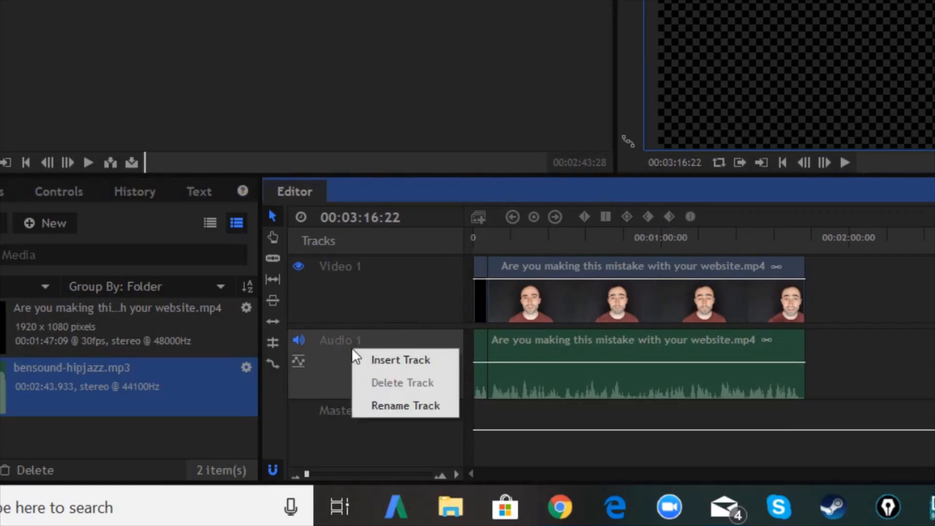
pyautogui.click(384, 360)
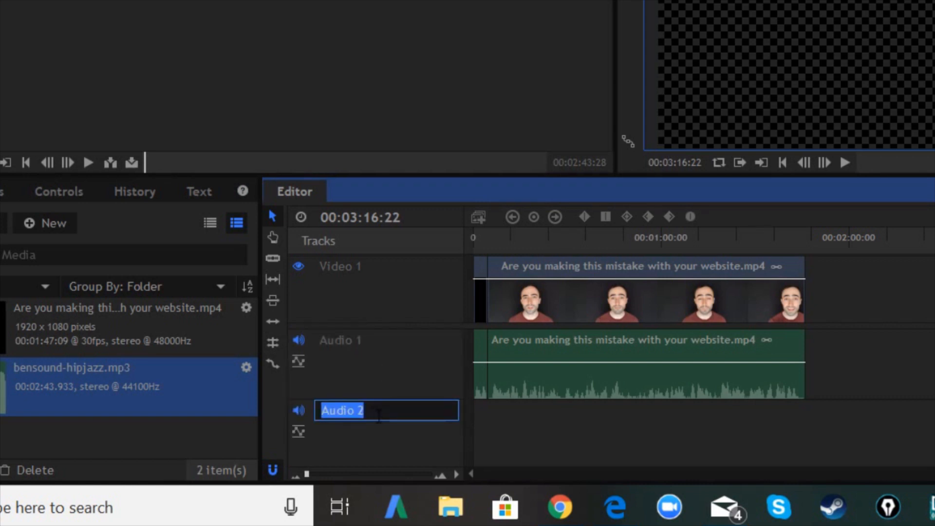
pyautogui.write('Soundtrack')
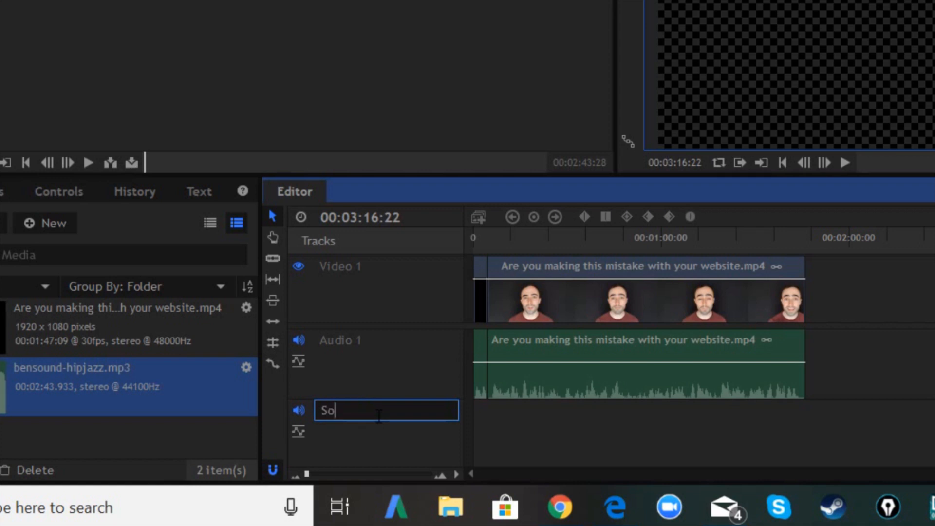
pyautogui.write('/Music')
pyautogui.press('Return')
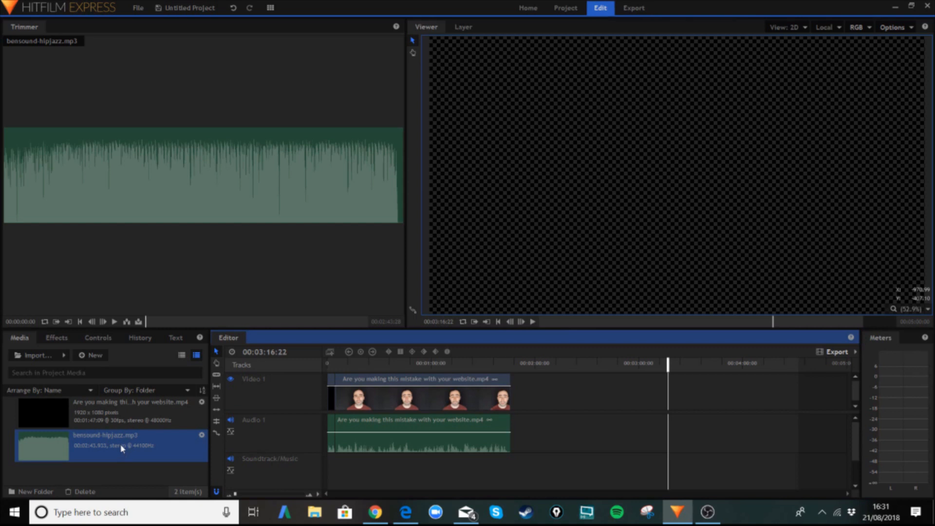
# Step: Place bensound-hipjazz.mp3 at the start of the Soundtrack/Music track and trim its end to match the video's end
pyautogui.moveTo(102, 388); pyautogui.dragTo(113, 390)
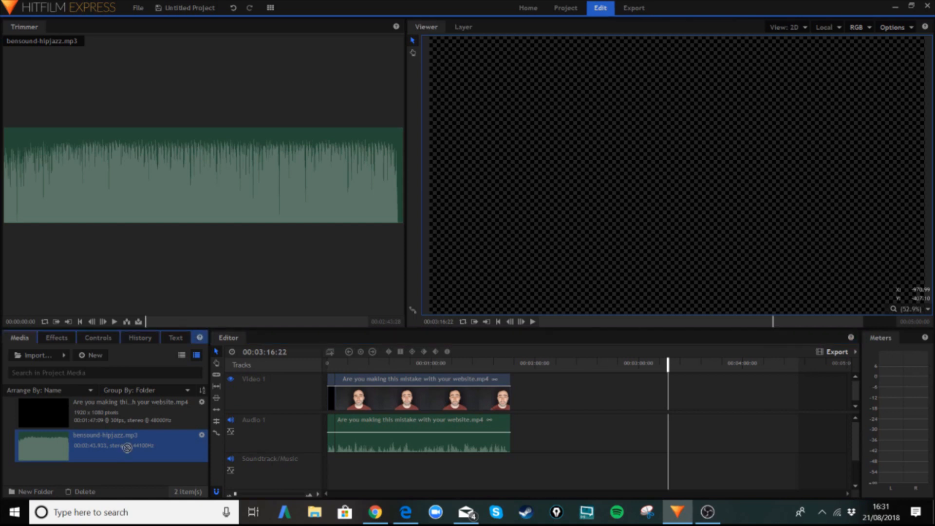
pyautogui.moveTo(126, 447); pyautogui.dragTo(335, 468)
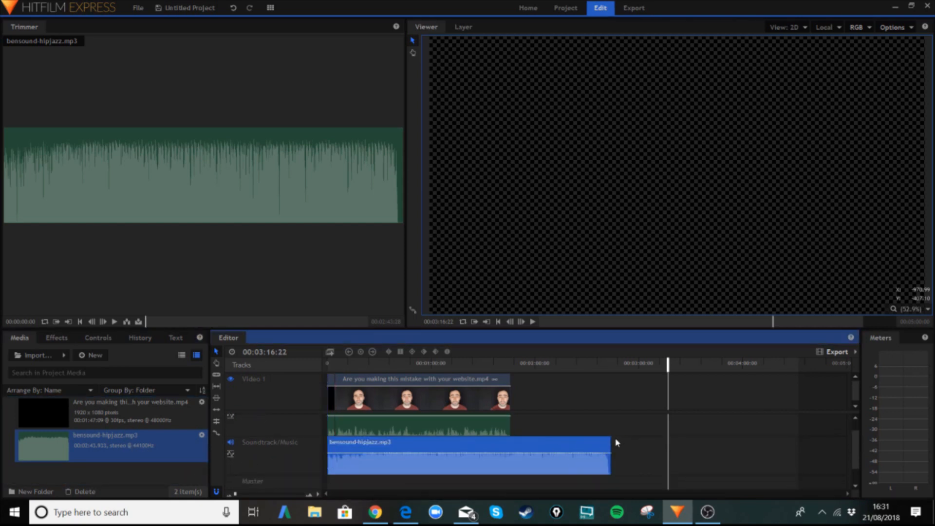
pyautogui.moveTo(609, 443); pyautogui.dragTo(510, 444)
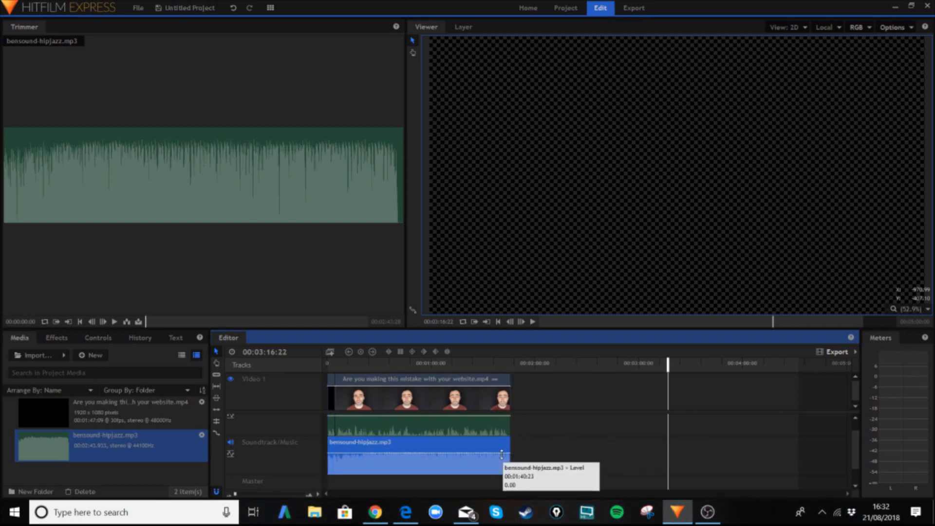
pyautogui.scroll(2, 367, 441)
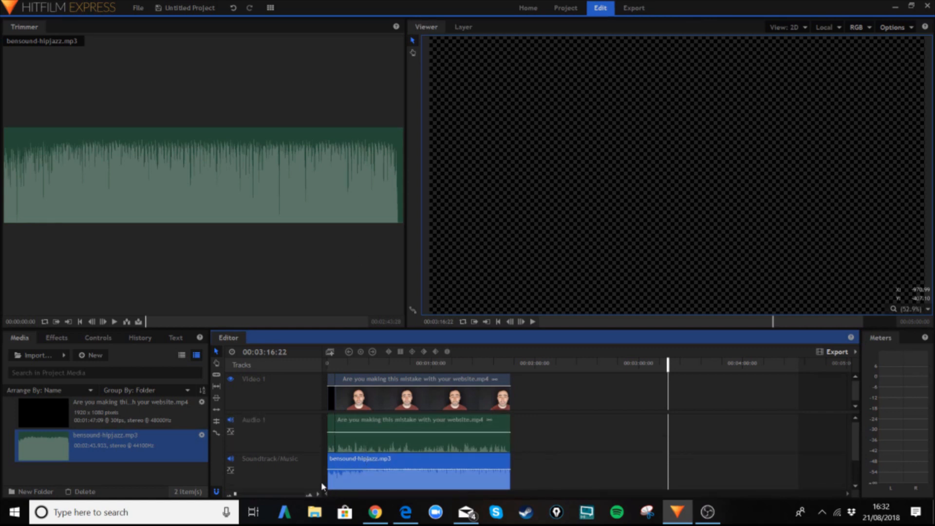
# Step: Add the Fade to Color video transition at the start of the first Video 1 clip and set the playhead to 00:00:00:05
pyautogui.click(57, 337)
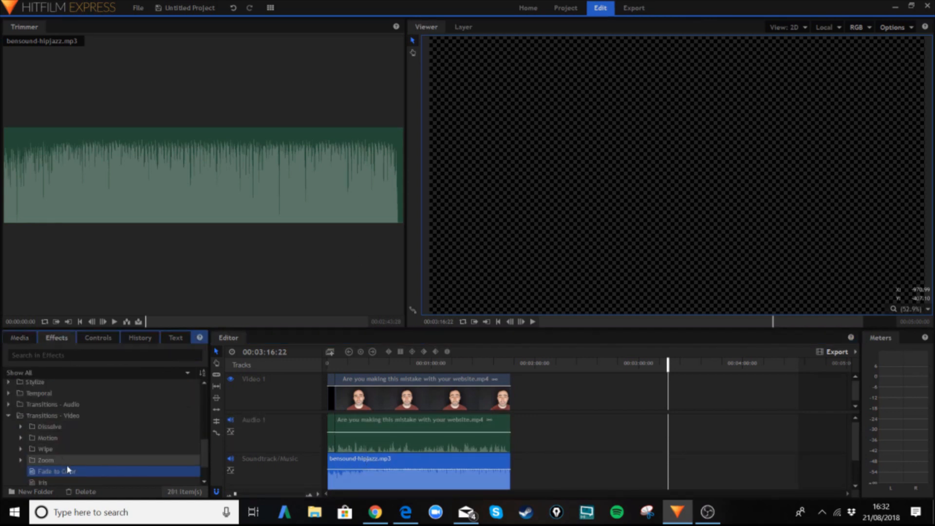
pyautogui.press('=')
pyautogui.press('=')
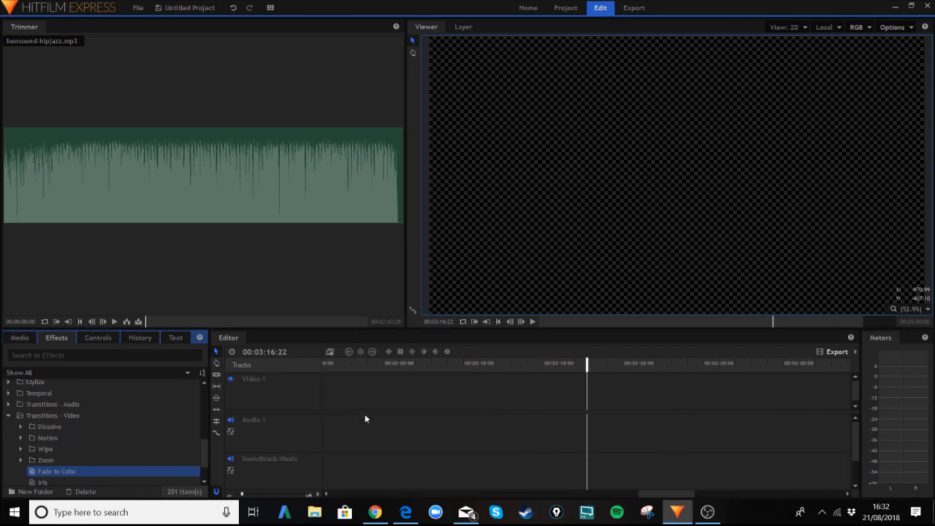
pyautogui.moveTo(667, 493); pyautogui.dragTo(336, 392)
pyautogui.click(330, 364)
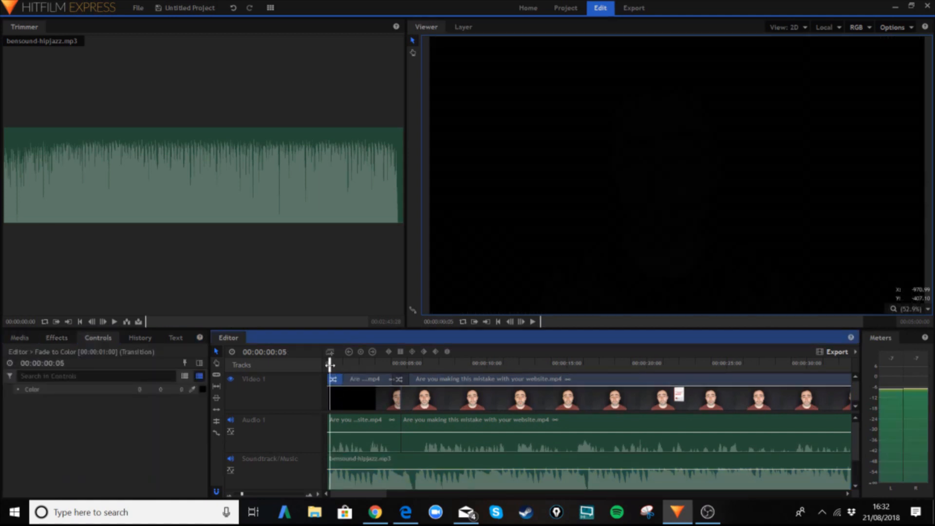
# Step: Add the Fade audio transition at the start of the bensound-hipjazz.mp3 clip
pyautogui.click(57, 338)
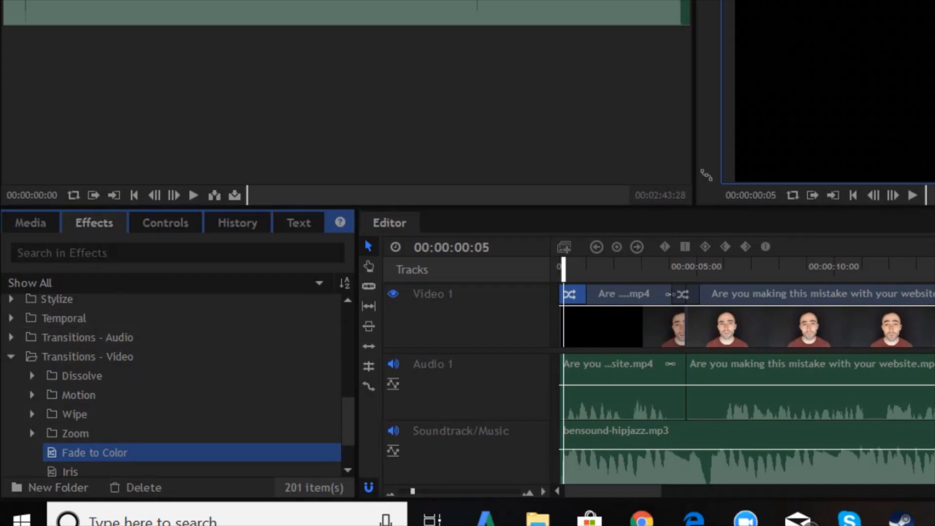
pyautogui.click(12, 337)
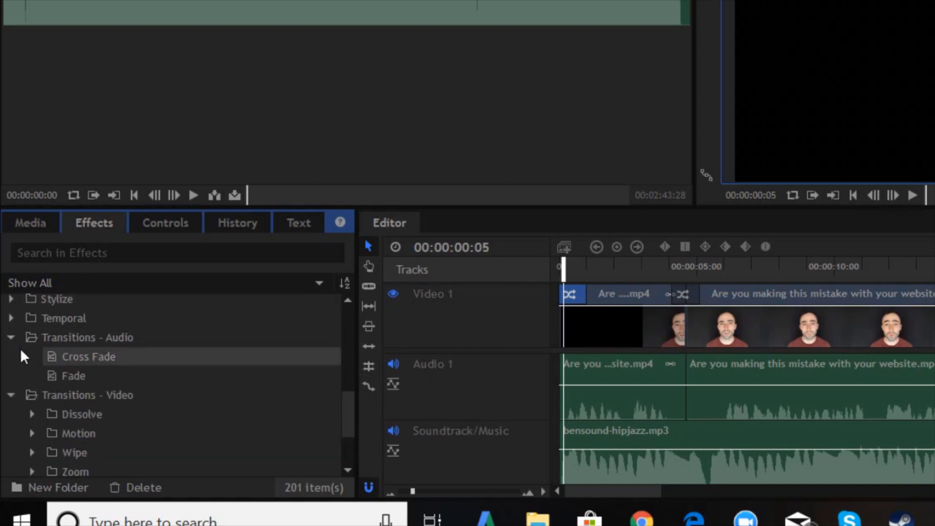
pyautogui.moveTo(56, 376); pyautogui.dragTo(571, 431)
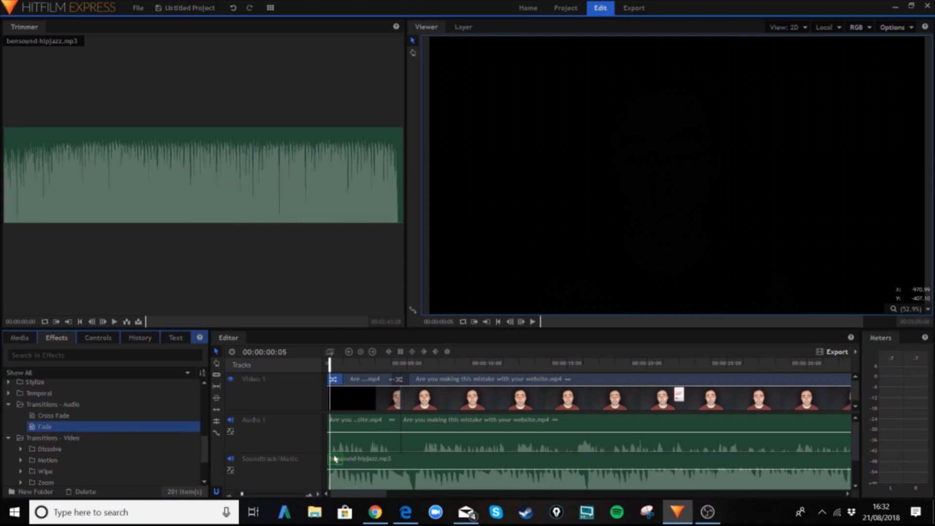
pyautogui.moveTo(335, 459); pyautogui.dragTo(334, 460)
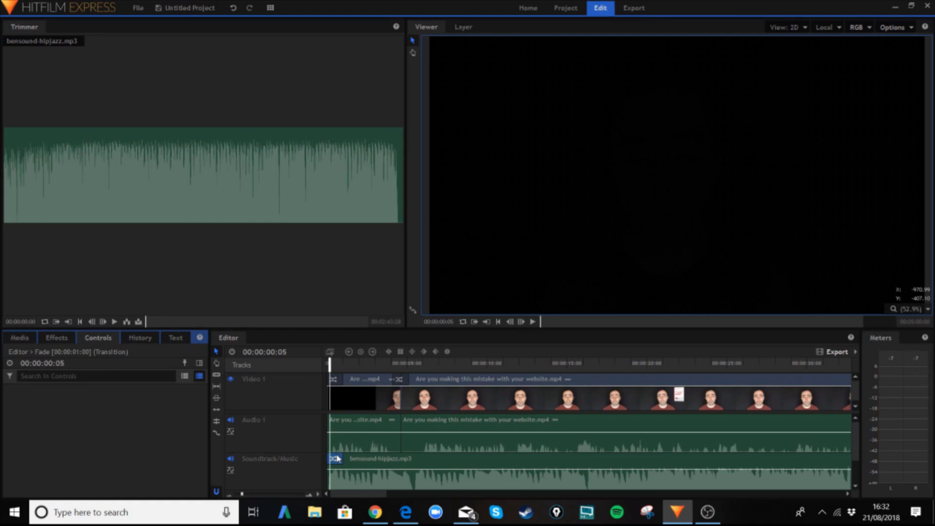
# Step: Preview the opening, lower the music clip's level and lengthen its starting Fade transition to about 3 seconds
pyautogui.click(533, 322)
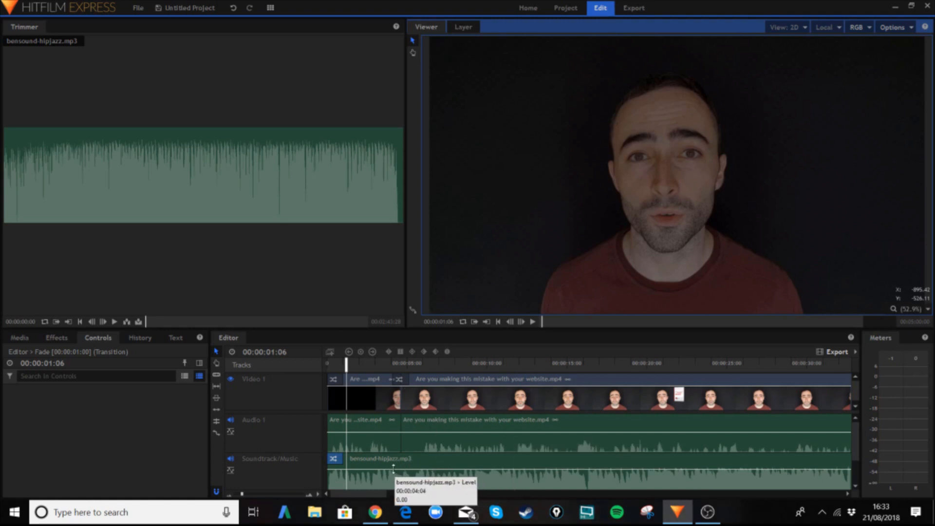
pyautogui.moveTo(393, 469); pyautogui.dragTo(403, 476)
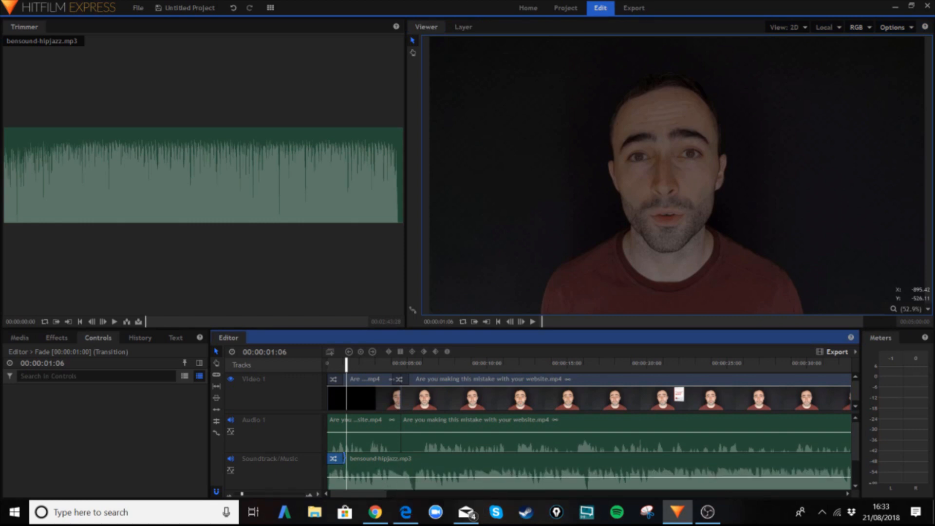
pyautogui.moveTo(344, 458); pyautogui.dragTo(371, 459)
pyautogui.moveTo(370, 458); pyautogui.dragTo(376, 457)
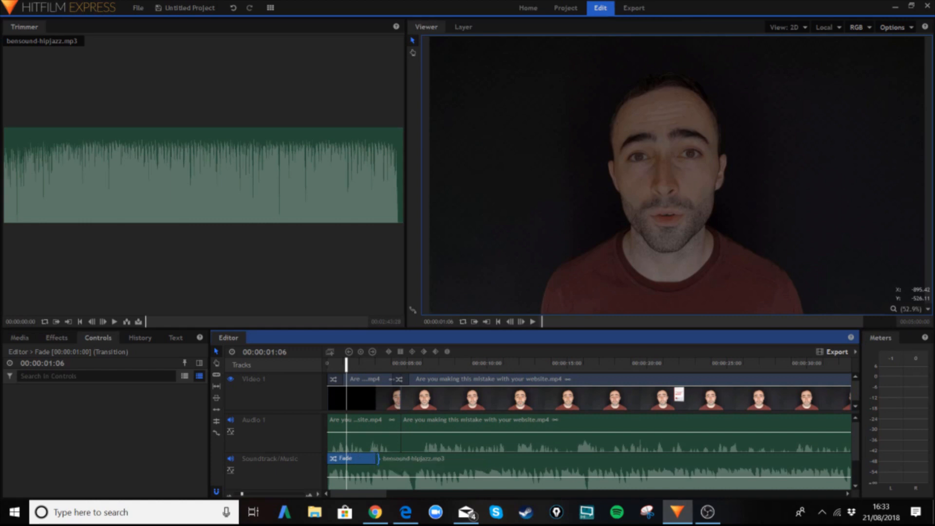
# Step: Play the opening from 00:00:00:00 to 00:00:03:11 and reduce the music clip's level further
pyautogui.moveTo(346, 364); pyautogui.dragTo(327, 363)
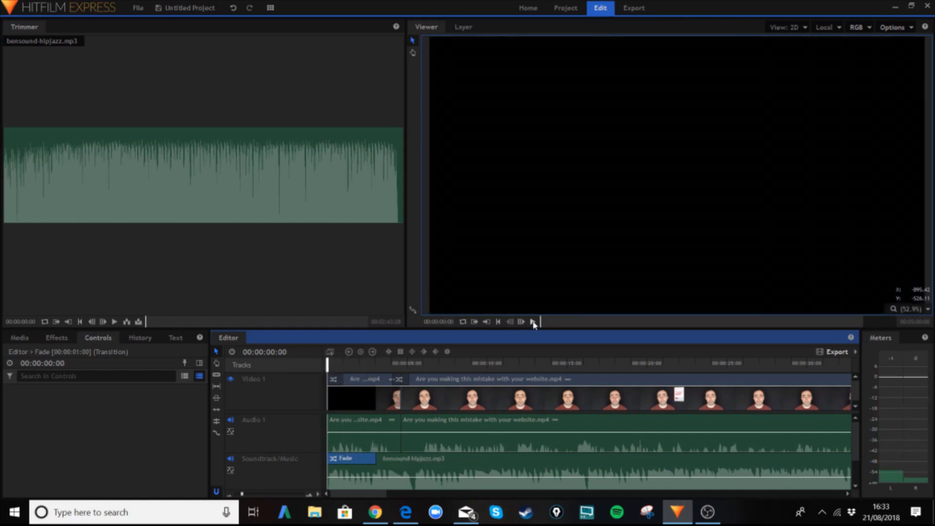
pyautogui.click(533, 322)
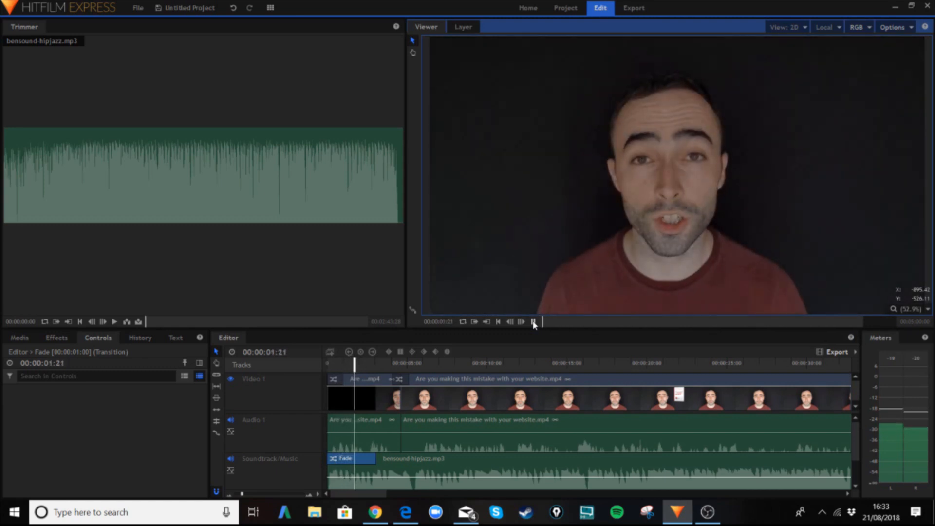
pyautogui.click(533, 322)
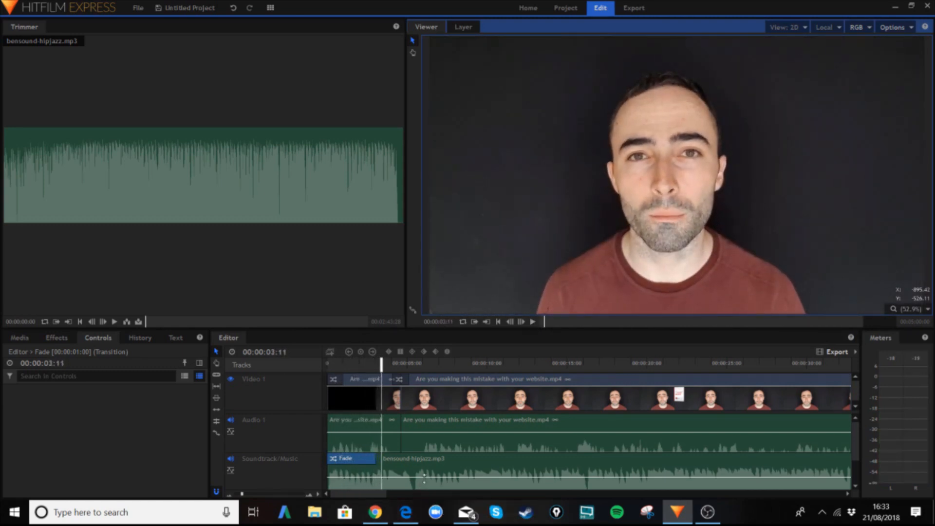
pyautogui.moveTo(425, 477); pyautogui.dragTo(435, 480)
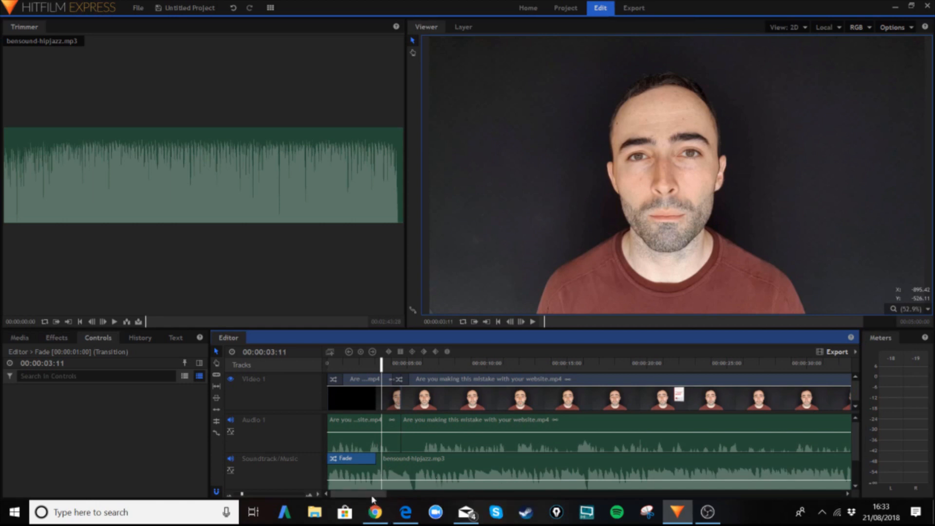
# Step: Add the Fade audio transition at the end of the bensound-hipjazz.mp3 clip on the Soundtrack/Music track
pyautogui.moveTo(373, 498); pyautogui.dragTo(517, 517)
pyautogui.click(52, 339)
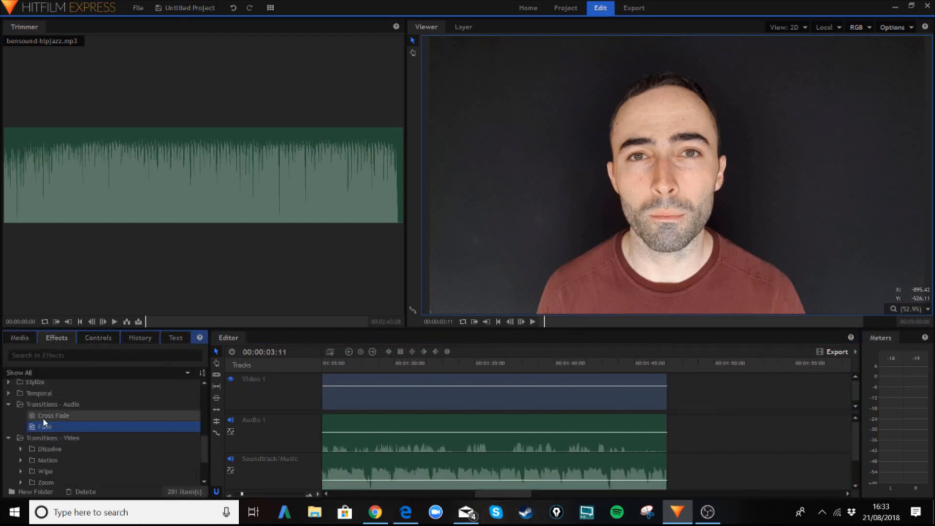
pyautogui.moveTo(52, 428)
pyautogui.mouseDown()
pyautogui.moveTo(320, 431)
pyautogui.moveTo(652, 457)
pyautogui.mouseUp()
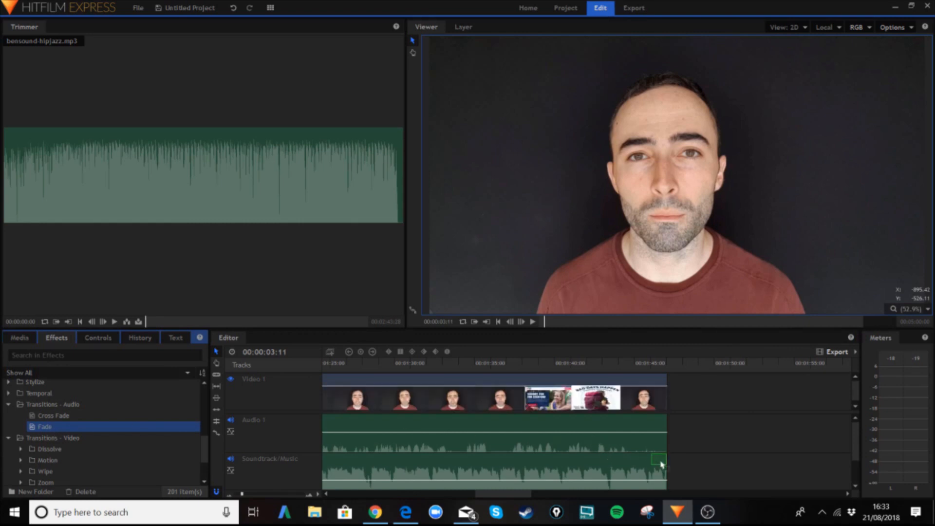
# Step: Add the Fade to Color transition at the end of the last Video 1 clip and play the ending from 00:01:44:05
pyautogui.click(52, 336)
pyautogui.scroll(-1, 73, 438)
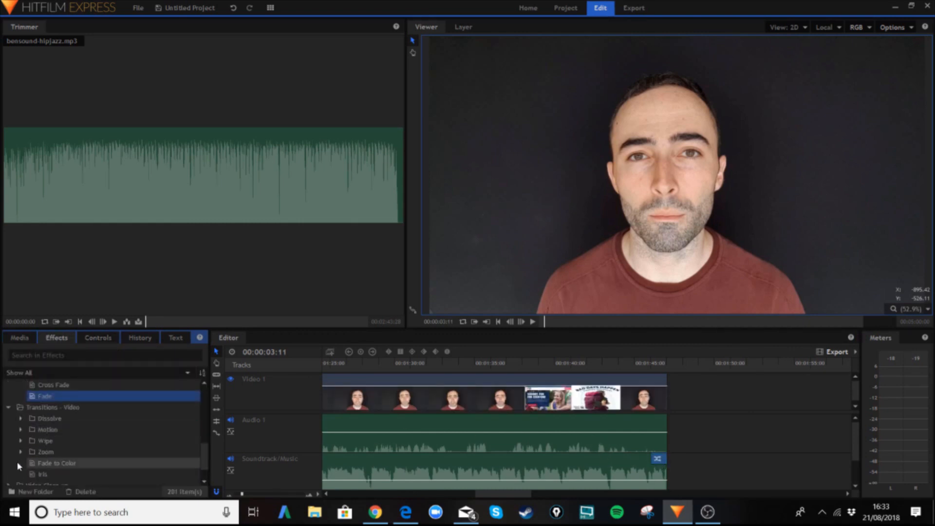
pyautogui.scroll(-1, 52, 458)
pyautogui.moveTo(52, 435); pyautogui.dragTo(658, 384)
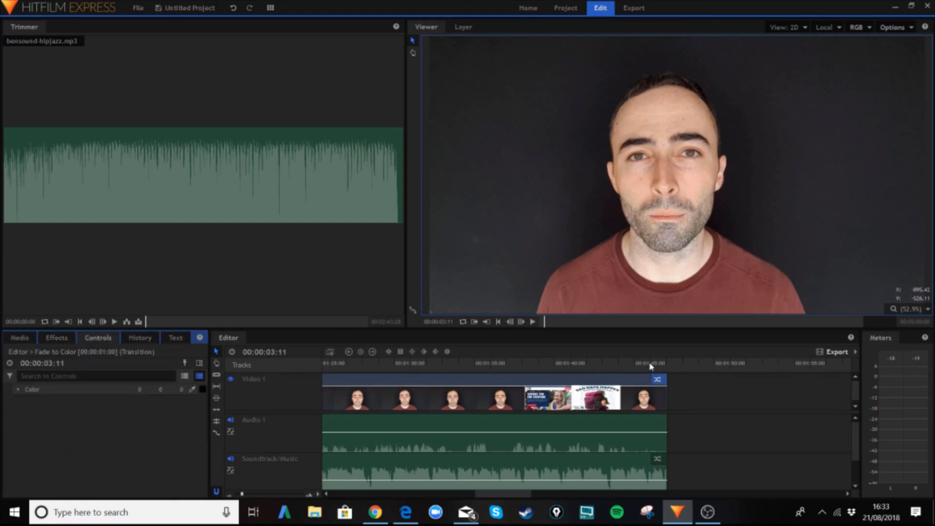
pyautogui.click(636, 365)
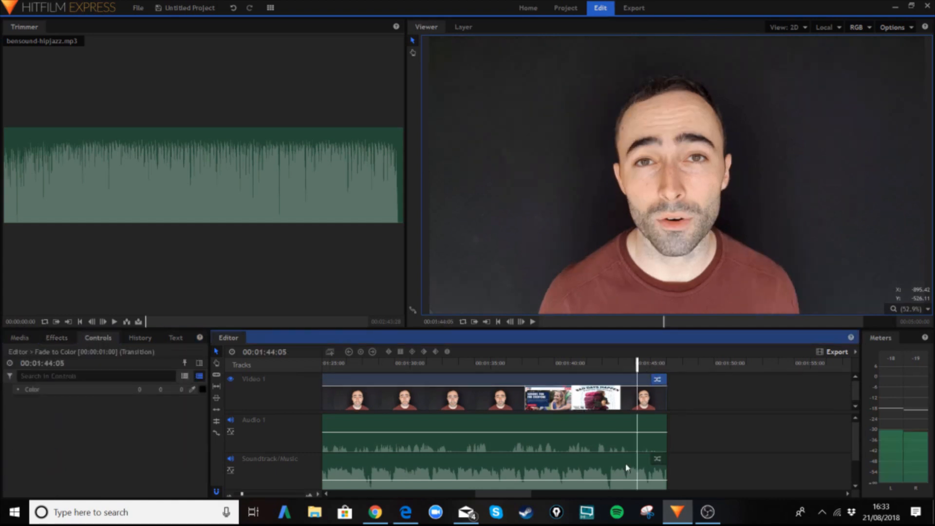
pyautogui.click(533, 322)
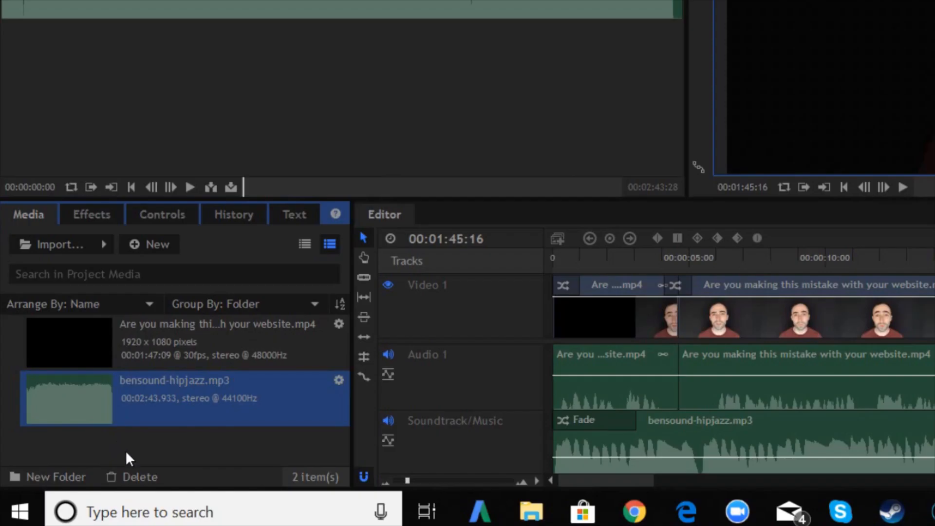
# Step: Create a composite shot named Composite Shot 1 with the 1080p Full HD @ 30 fps template and a duration of 00:00:05:22
pyautogui.rightClick(73, 475)
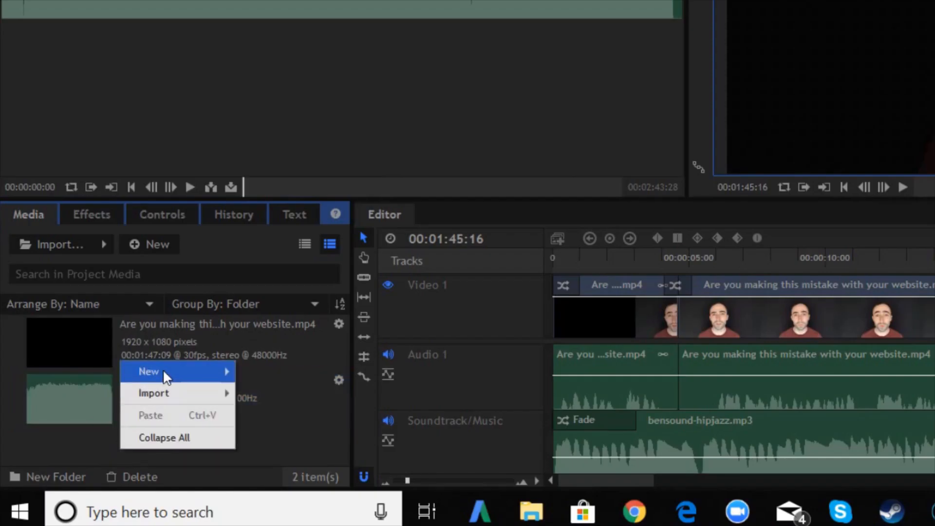
pyautogui.moveTo(98, 428)
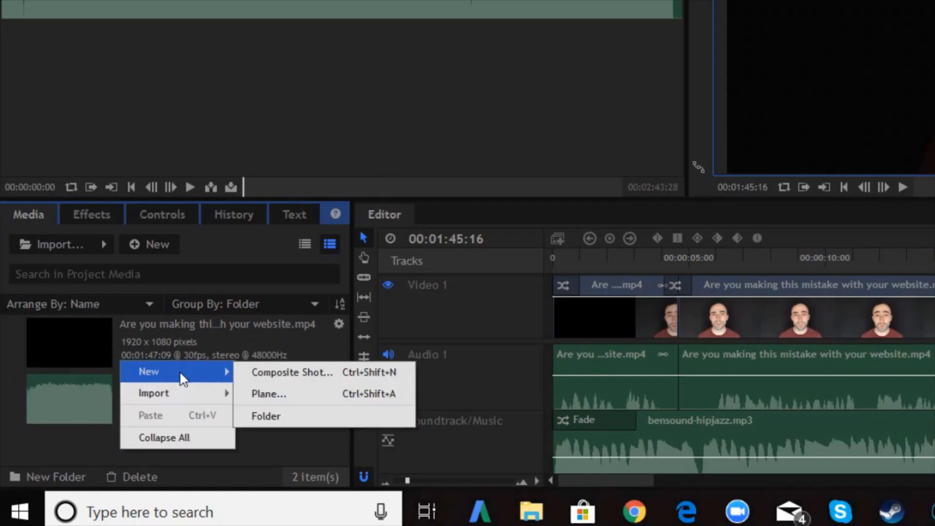
pyautogui.click(290, 372)
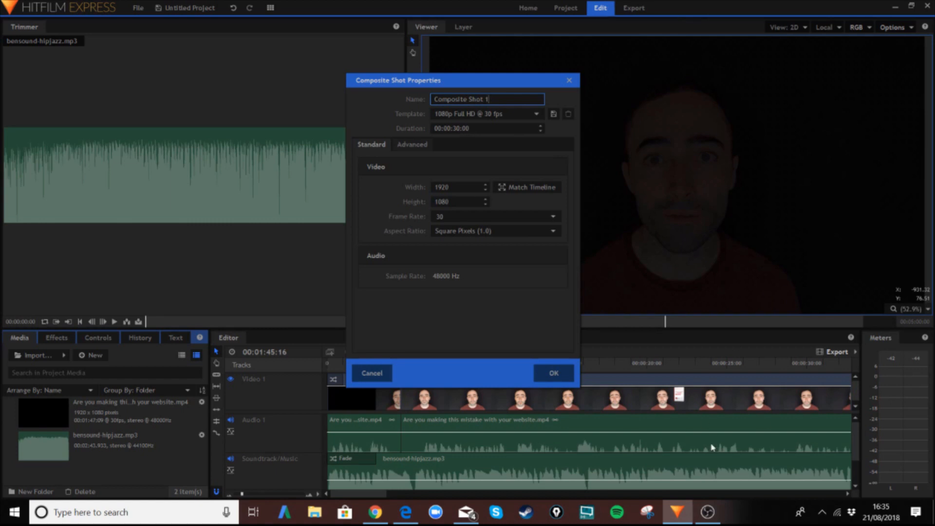
pyautogui.click(551, 375)
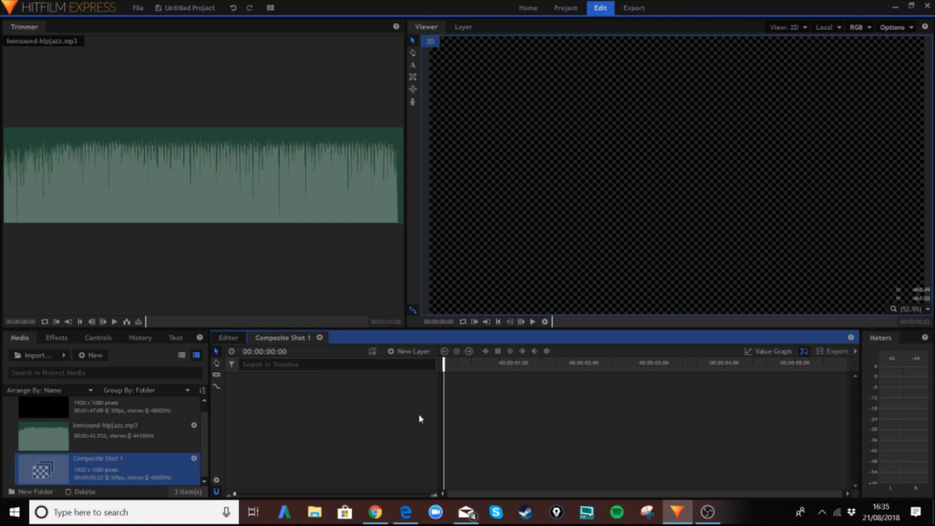
pyautogui.rightClick(285, 410)
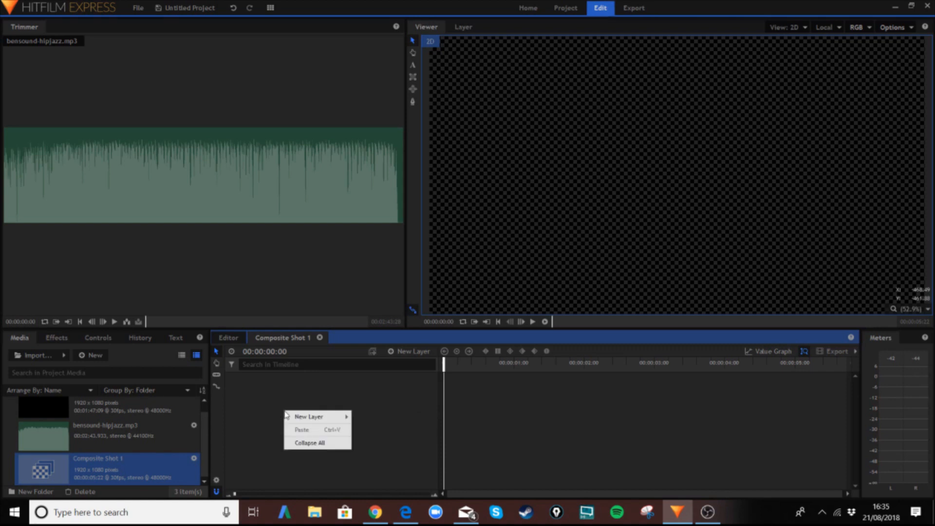
pyautogui.click(253, 390)
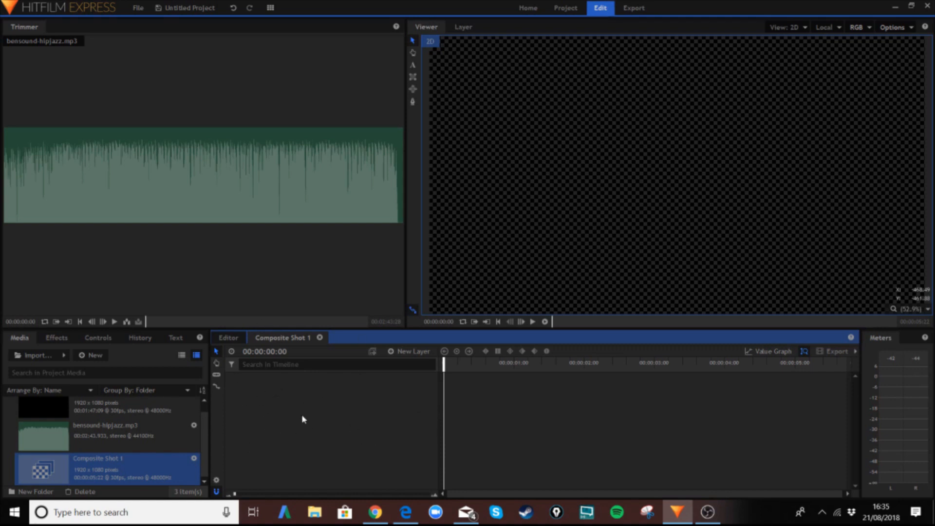
pyautogui.click(225, 338)
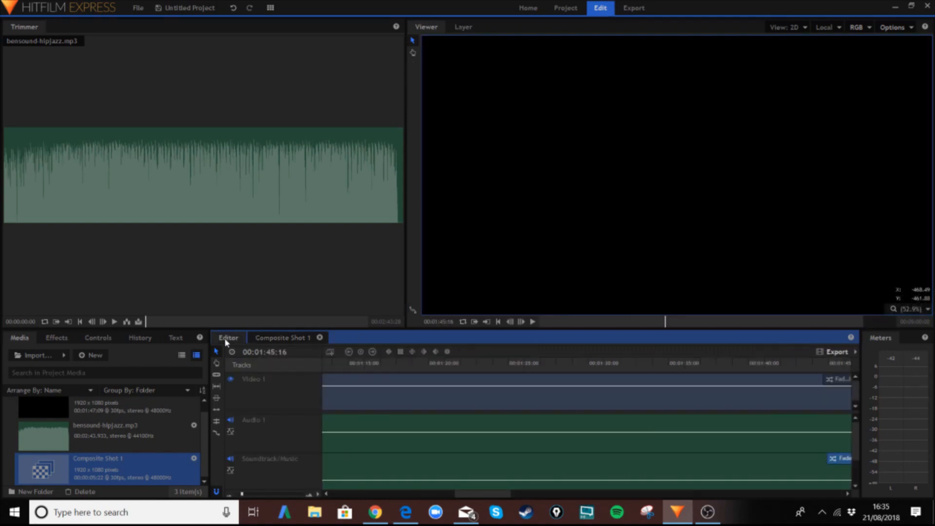
pyautogui.click(289, 338)
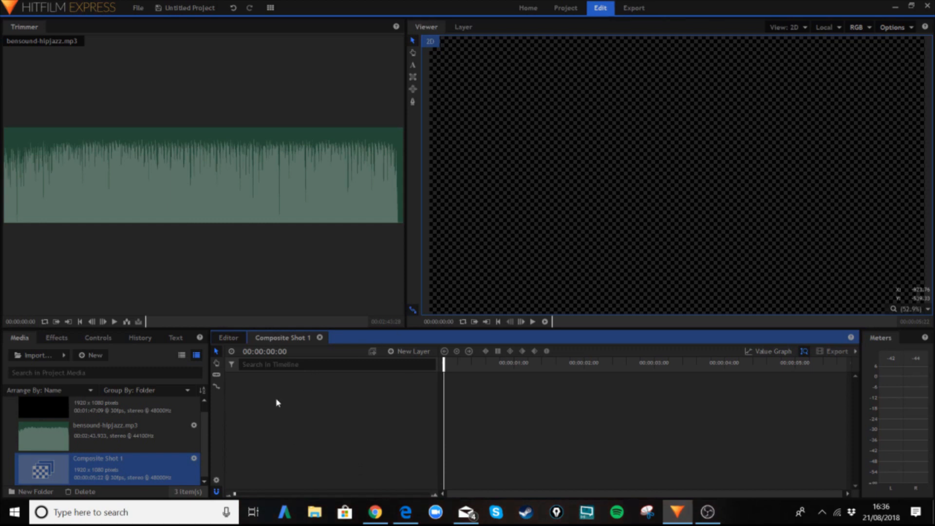
# Step: Add a 1920 by 1080 plane layer named New Plane 1 in white (#ffffff) to Composite Shot 1
pyautogui.rightClick(257, 384)
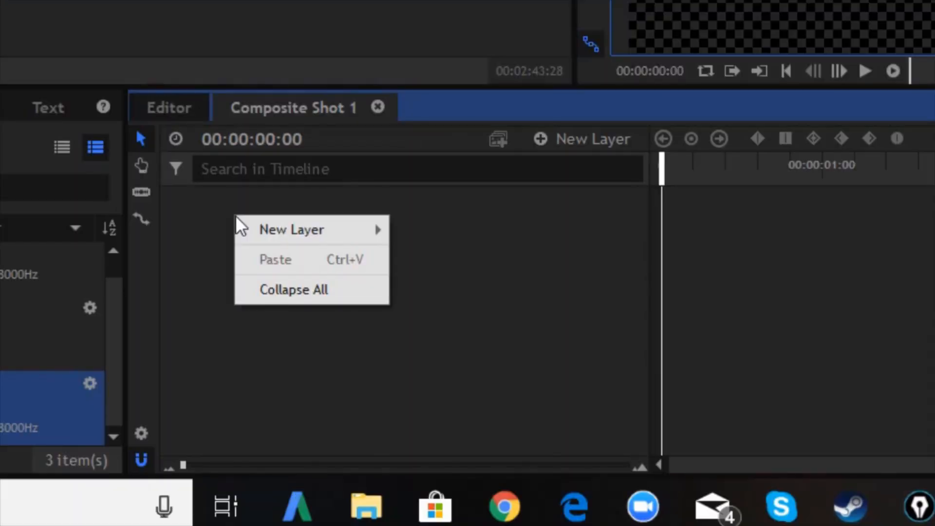
pyautogui.moveTo(271, 394)
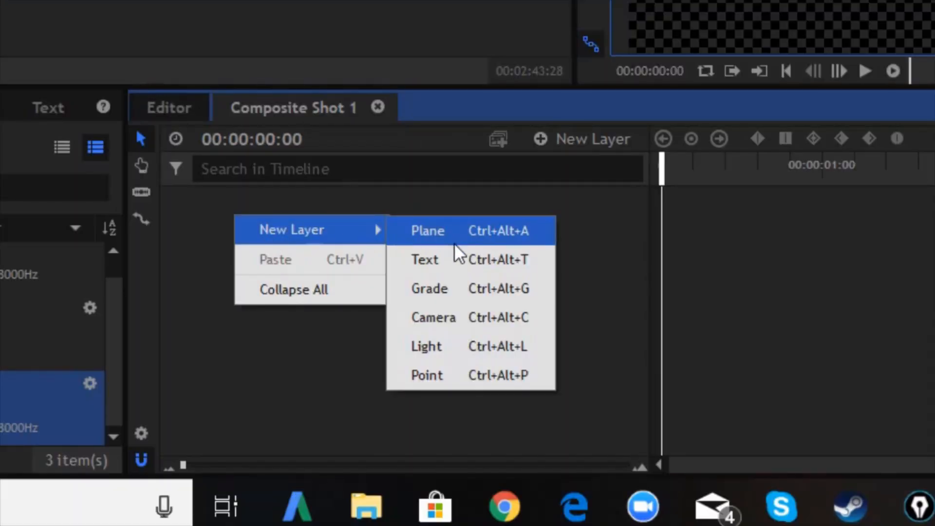
pyautogui.click(427, 231)
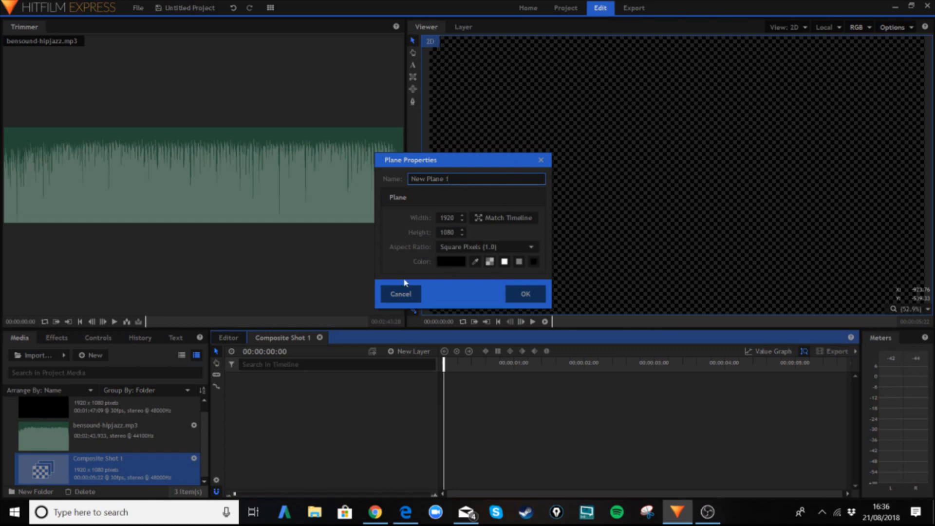
pyautogui.click(453, 261)
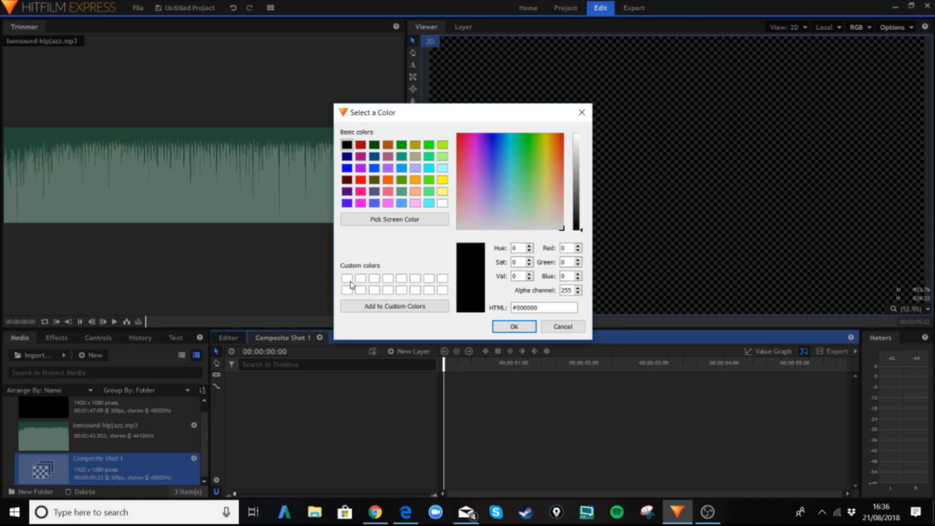
pyautogui.click(348, 279)
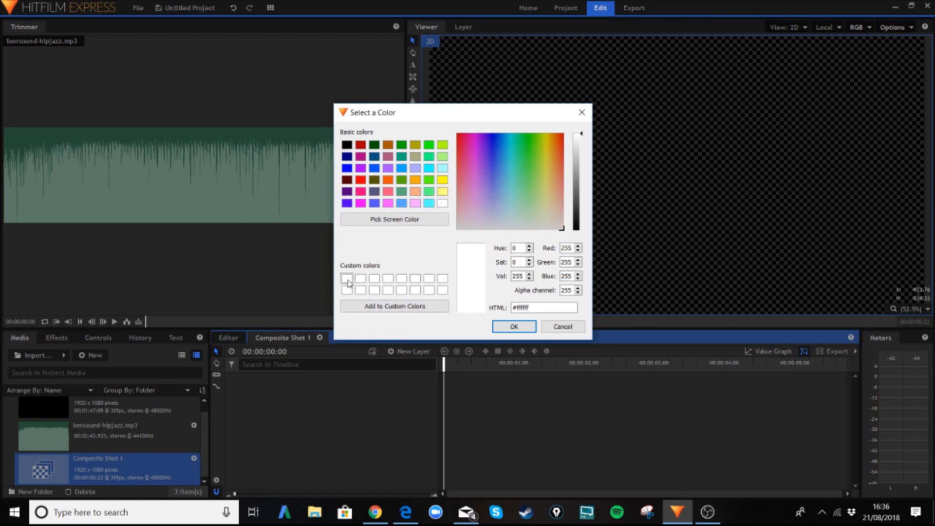
pyautogui.click(508, 326)
pyautogui.click(533, 296)
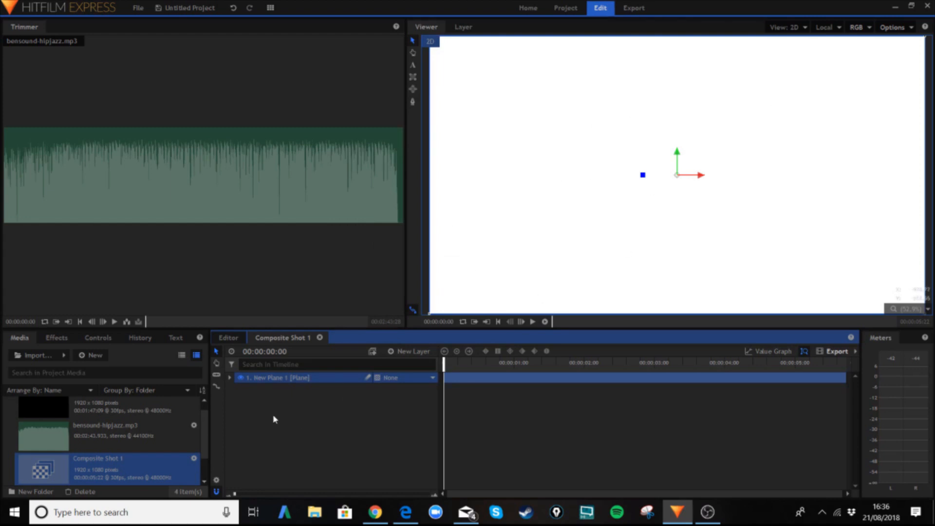
# Step: Add a text layer with a width of 1200 and a height of 1200 to Composite Shot 1
pyautogui.rightClick(267, 409)
pyautogui.moveTo(281, 419)
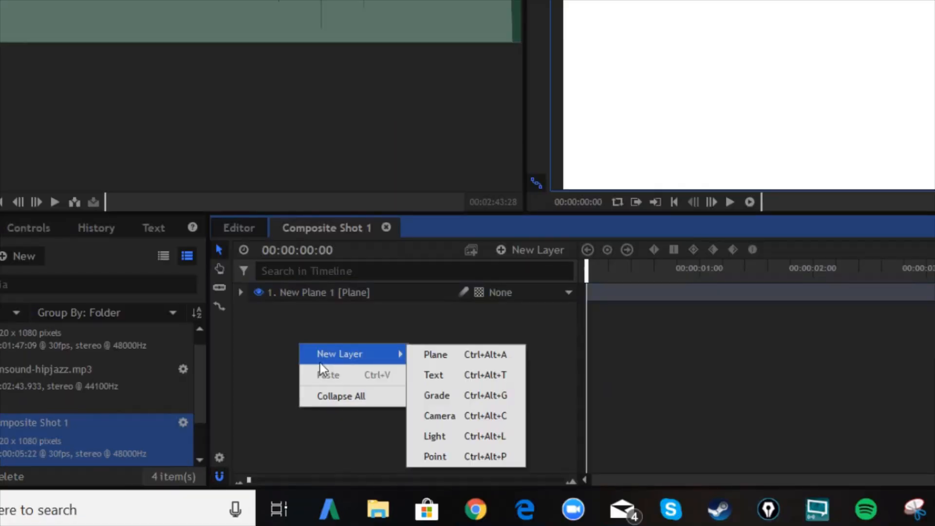
pyautogui.click(465, 378)
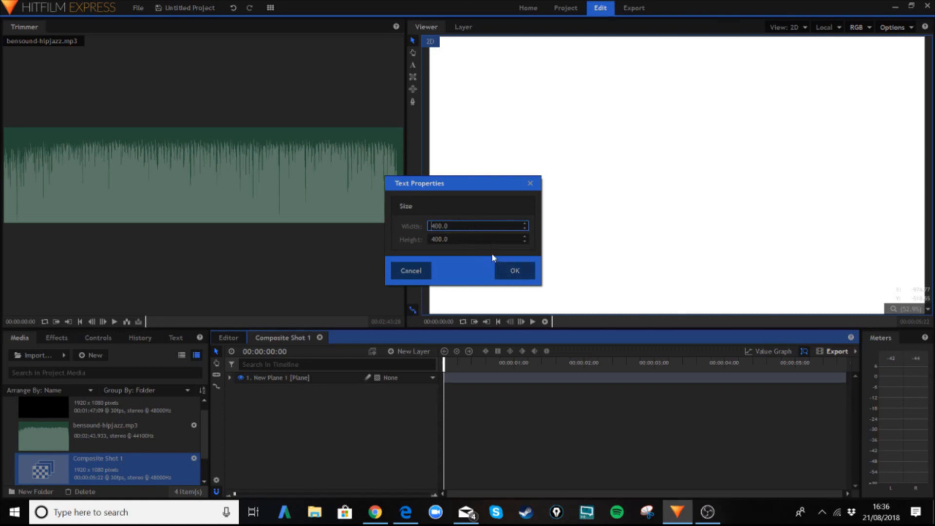
pyautogui.hotkey('shift', 'Home')
pyautogui.write('1200')
pyautogui.click(439, 243)
pyautogui.hotkey('shift', 'Home')
pyautogui.write('1200')
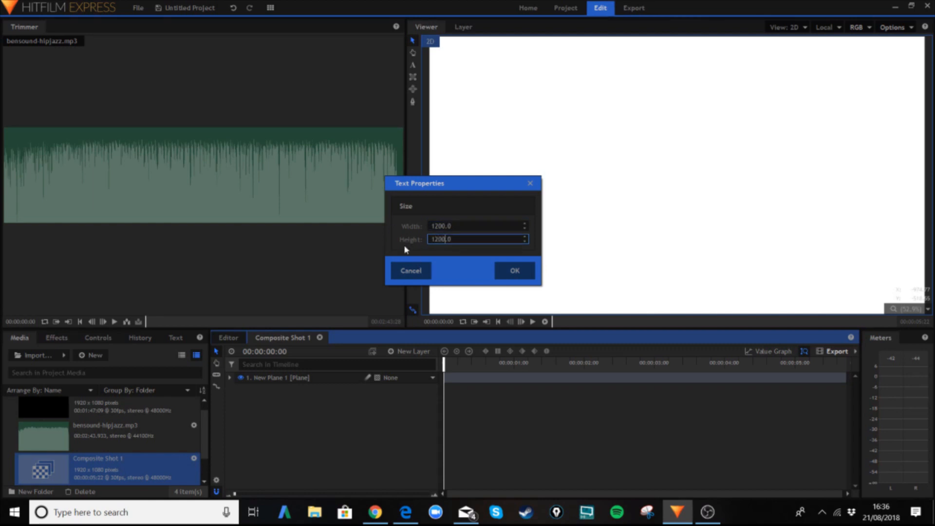
pyautogui.click(501, 271)
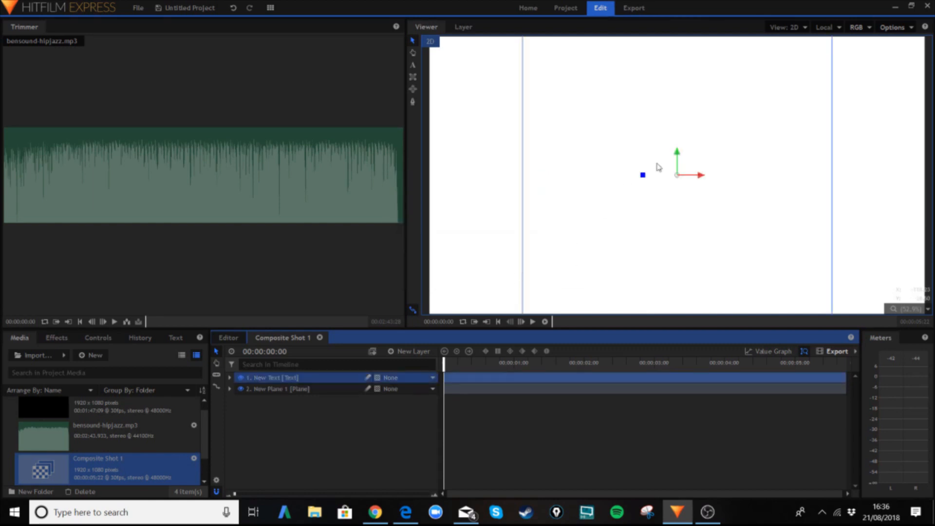
# Step: Move the text box up in the frame so that its lower corners lie within the visible area
pyautogui.click(714, 110)
pyautogui.moveTo(714, 110); pyautogui.dragTo(701, 171)
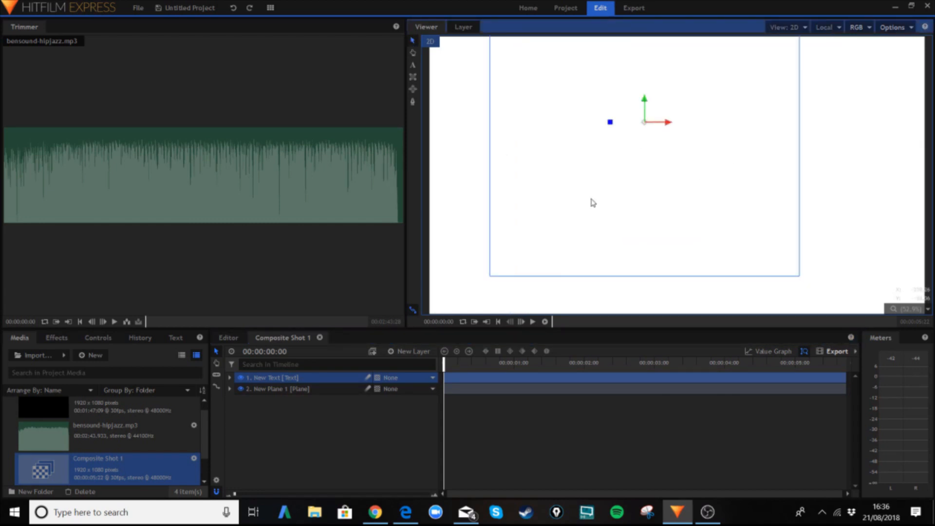
pyautogui.moveTo(659, 203); pyautogui.dragTo(666, 264)
pyautogui.moveTo(700, 165)
pyautogui.mouseDown()
pyautogui.moveTo(700, 246)
pyautogui.moveTo(709, 175)
pyautogui.mouseUp()
pyautogui.scroll(-3, 737, 229)
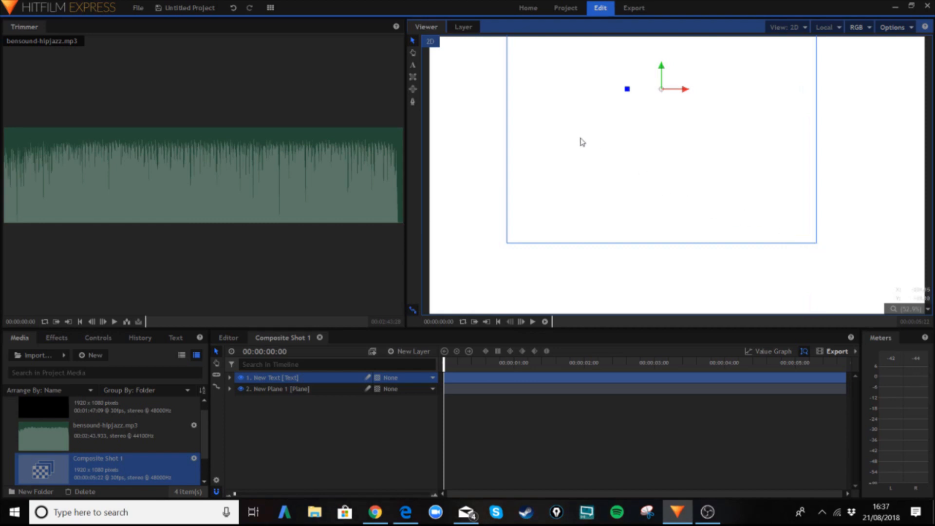
# Step: Shrink the text box from its lower-right corner with the Text tool and move it to about the middle of the frame
pyautogui.click(412, 66)
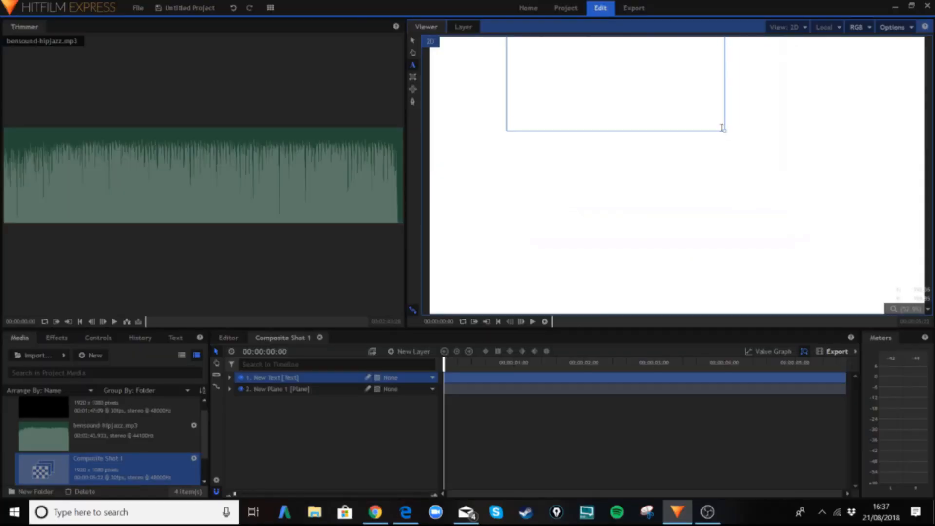
pyautogui.moveTo(722, 128); pyautogui.dragTo(711, 115)
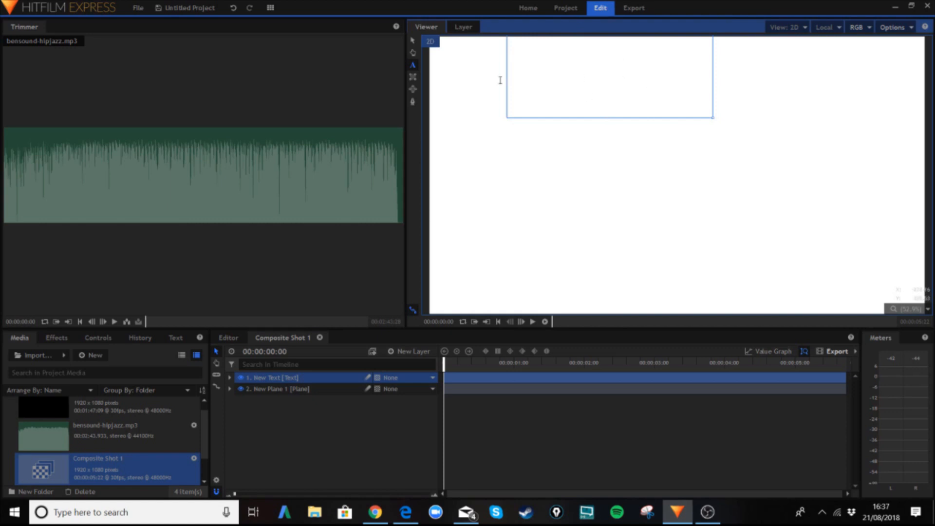
pyautogui.click(412, 41)
pyautogui.moveTo(597, 68); pyautogui.dragTo(649, 212)
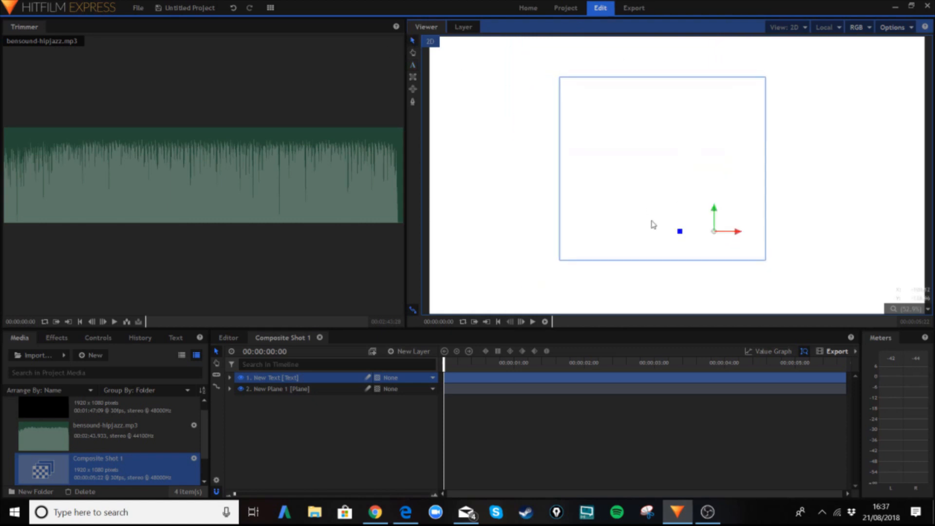
# Step: Activate the Text tool and set the text fill color to red (#ff0000)
pyautogui.click(412, 67)
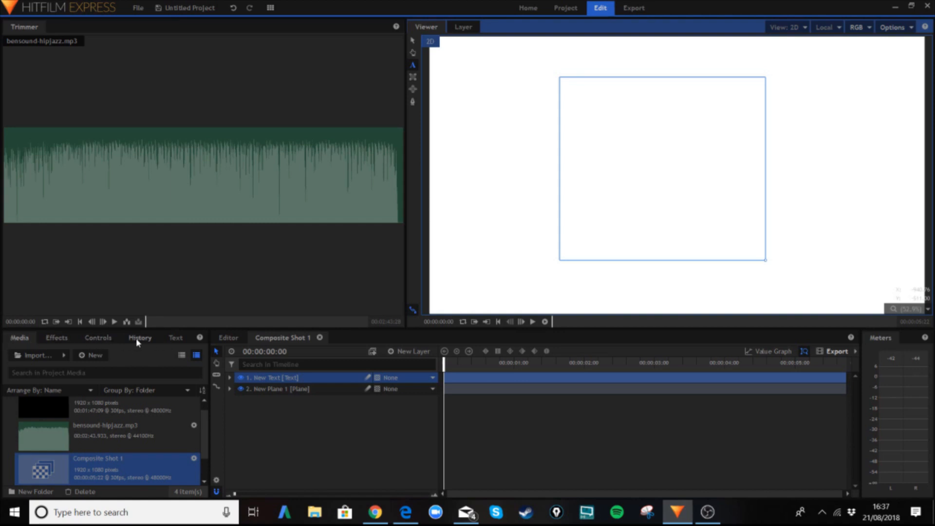
pyautogui.click(174, 338)
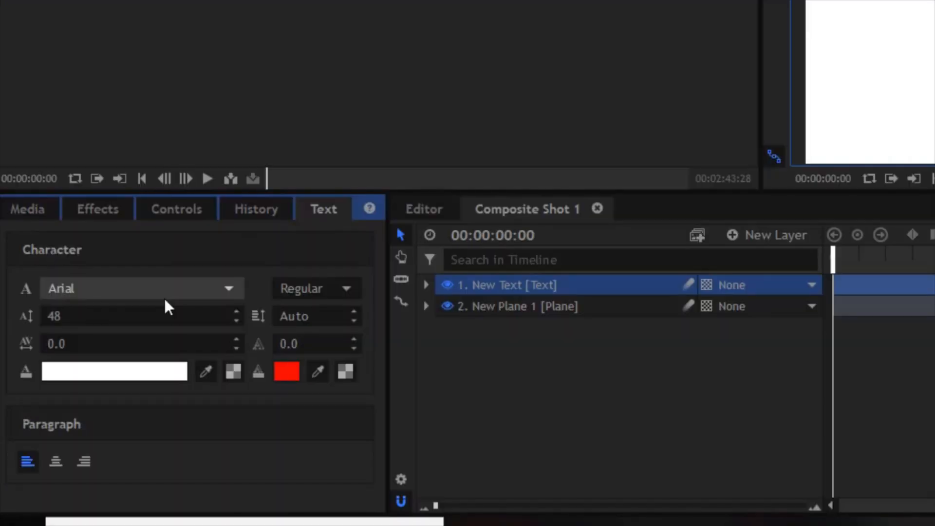
pyautogui.click(197, 285)
pyautogui.click(197, 287)
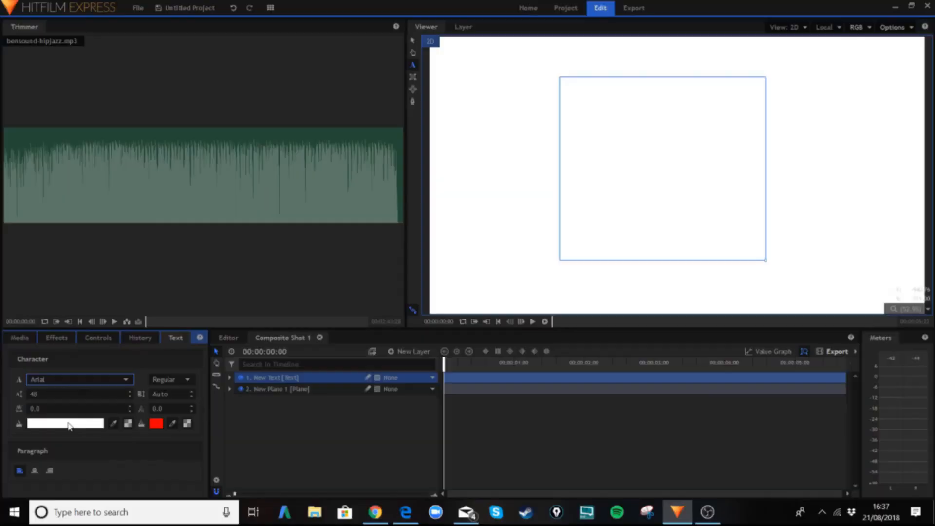
pyautogui.click(120, 373)
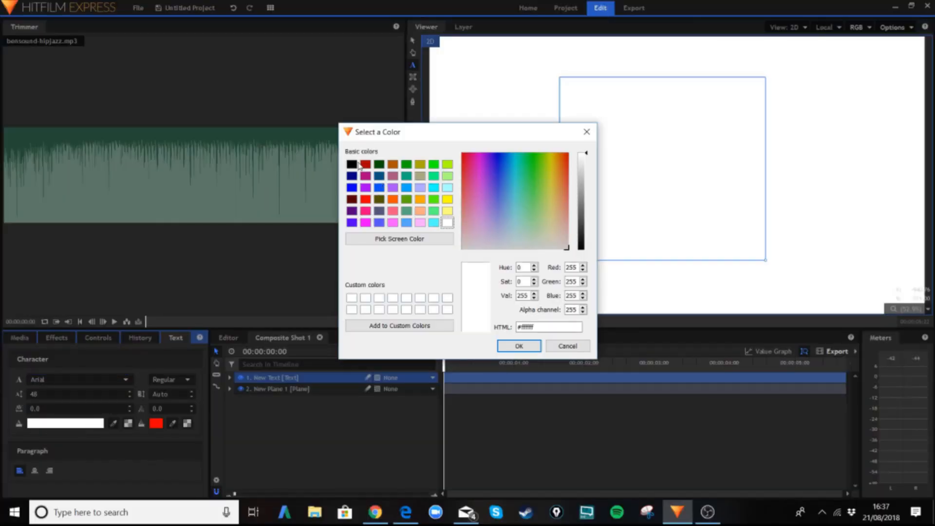
pyautogui.click(365, 199)
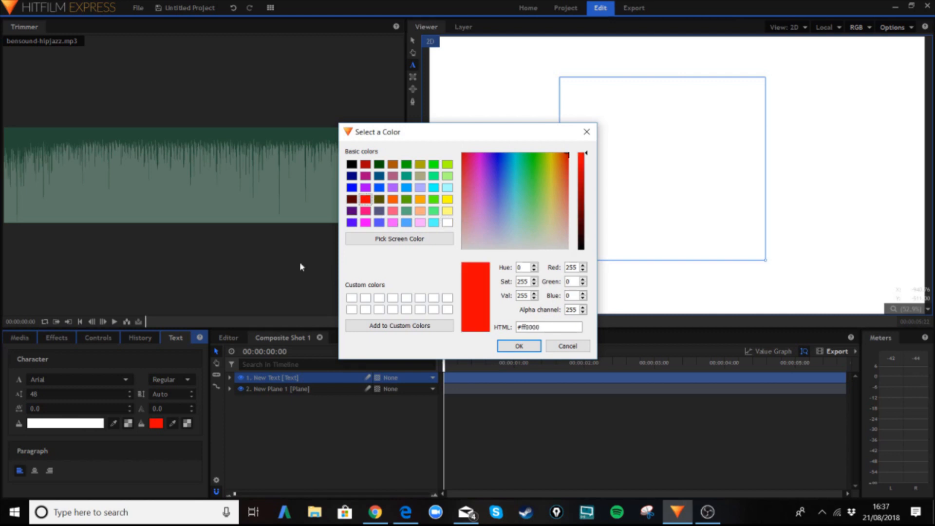
pyautogui.click(524, 349)
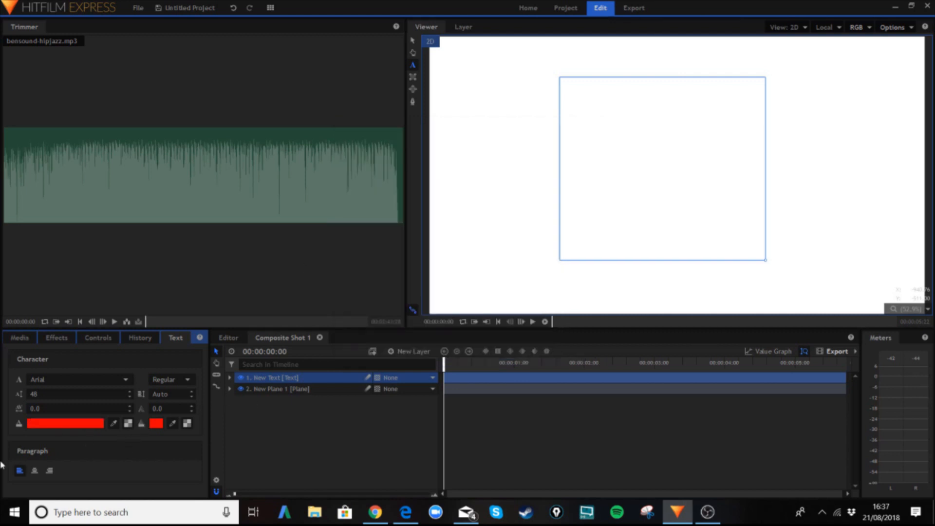
# Step: Enter "Hello" in the text box and set its font size to 112
pyautogui.click(644, 125)
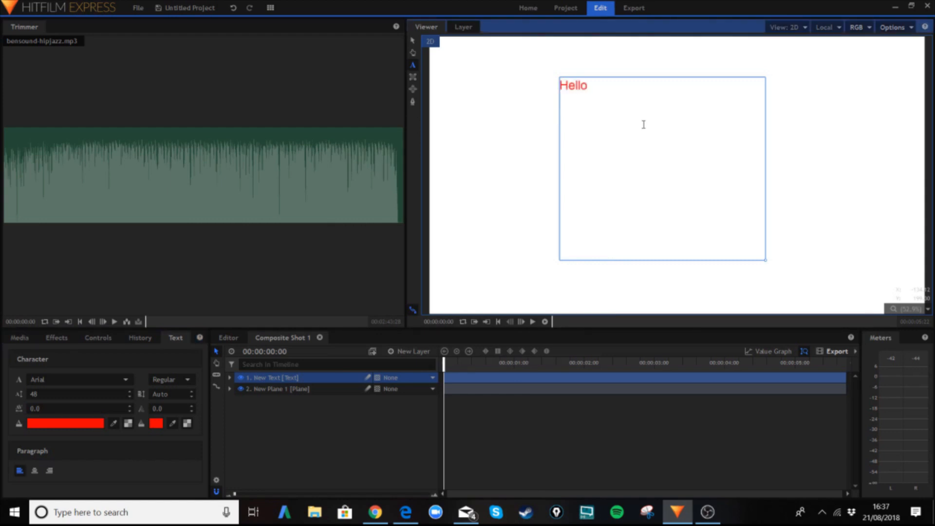
pyautogui.moveTo(661, 112); pyautogui.dragTo(533, 110)
pyautogui.moveTo(86, 394); pyautogui.dragTo(93, 395)
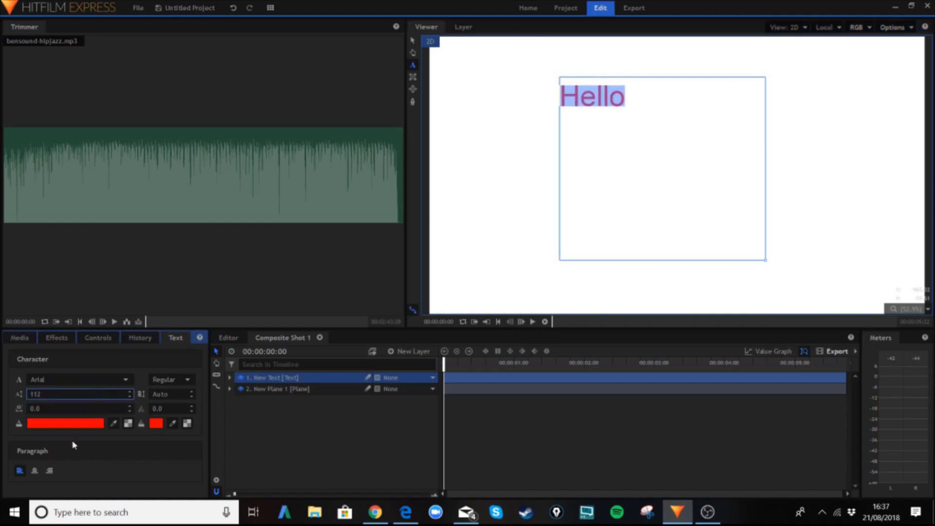
# Step: Center-align the word "Hello" within its text box and set the font style to Bold
pyautogui.click(35, 471)
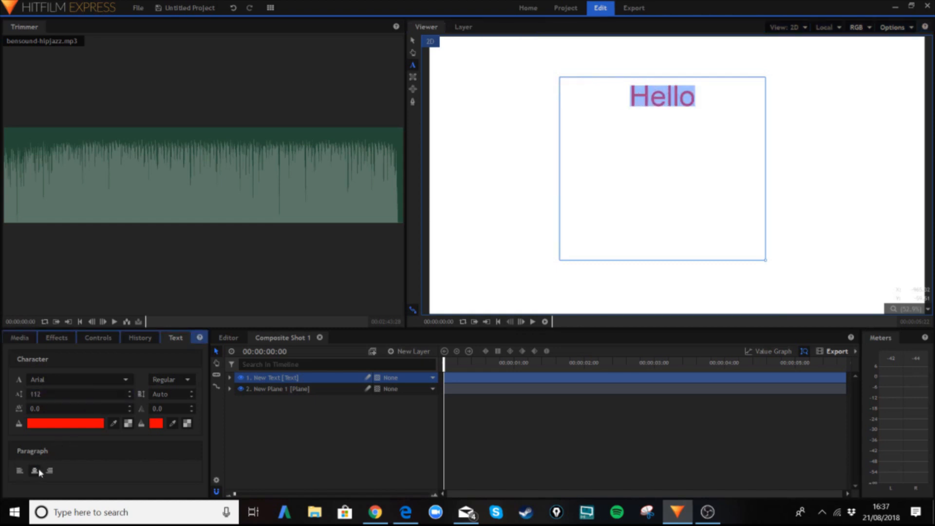
pyautogui.click(188, 381)
pyautogui.click(185, 391)
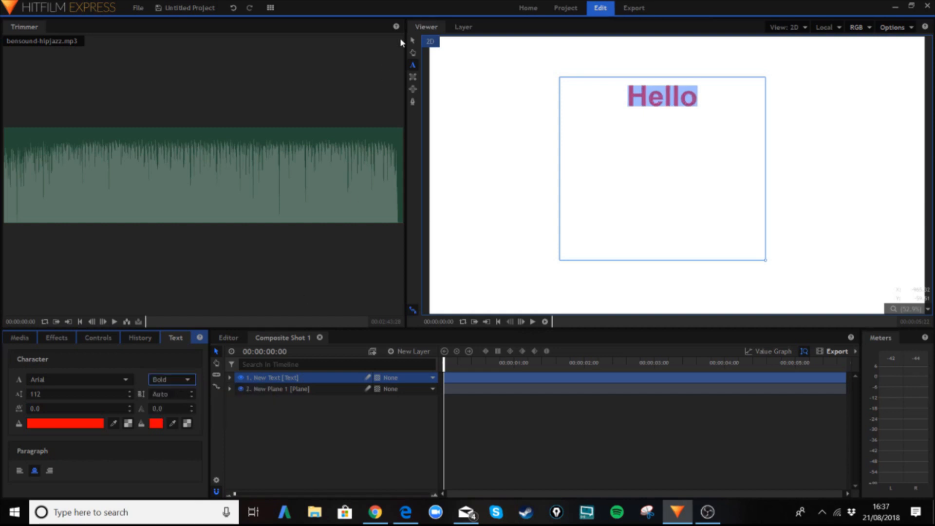
# Step: Move the text box down with the Selection tool so "Hello" sits near the middle of the frame, and deselect it
pyautogui.click(413, 42)
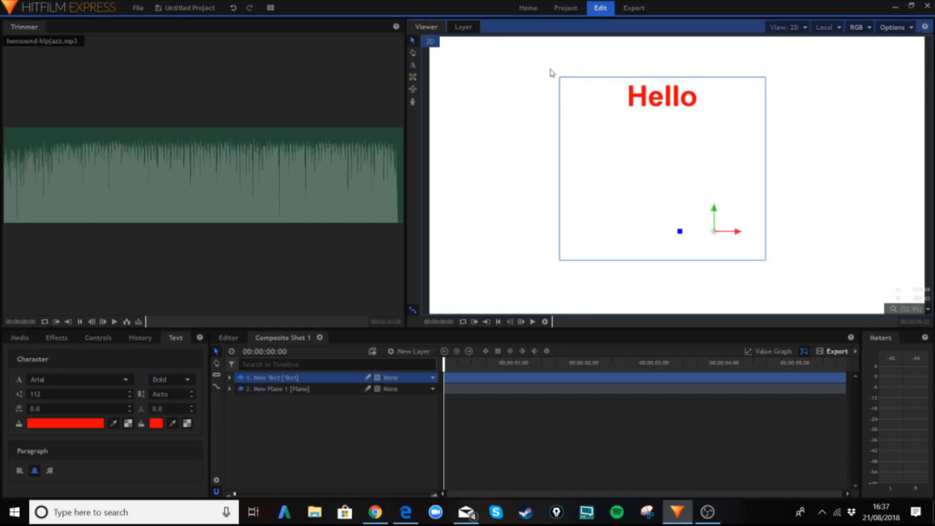
pyautogui.moveTo(668, 101); pyautogui.dragTo(674, 146)
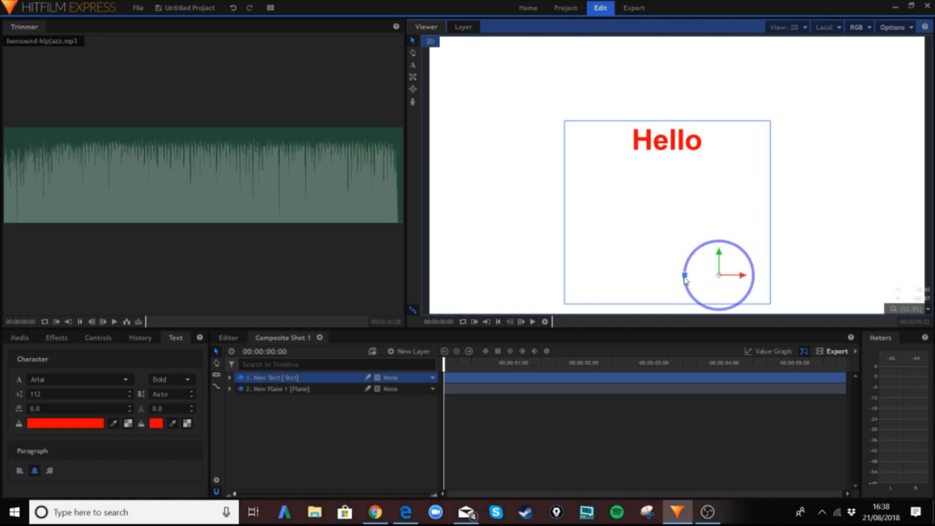
pyautogui.moveTo(684, 279)
pyautogui.mouseDown()
pyautogui.moveTo(692, 255)
pyautogui.moveTo(731, 223)
pyautogui.moveTo(754, 235)
pyautogui.moveTo(693, 250)
pyautogui.moveTo(687, 277)
pyautogui.mouseUp()
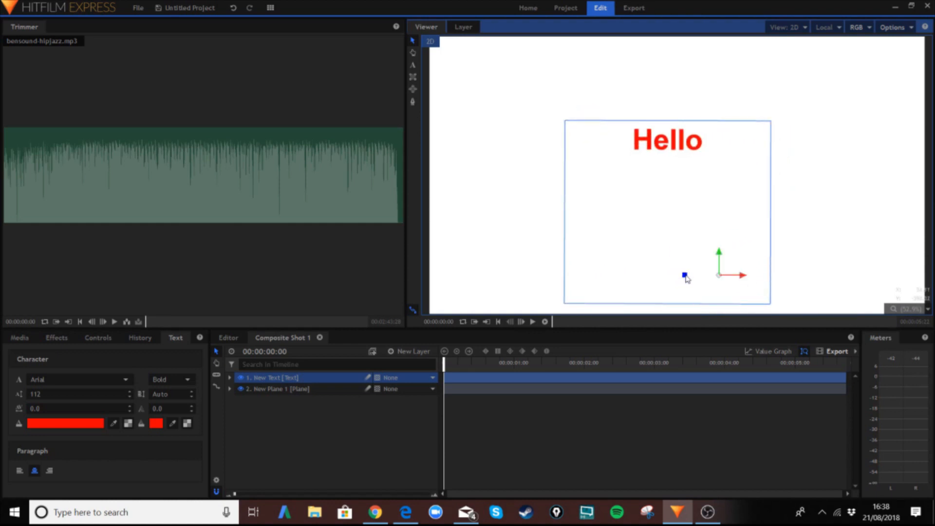
pyautogui.moveTo(665, 229); pyautogui.dragTo(646, 172)
pyautogui.moveTo(667, 218); pyautogui.dragTo(666, 218)
pyautogui.moveTo(653, 148); pyautogui.dragTo(664, 234)
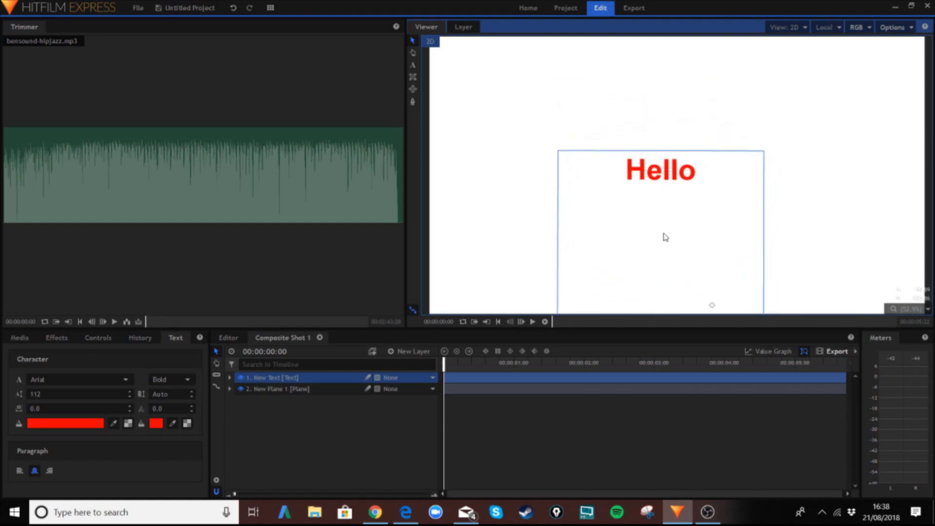
pyautogui.click(312, 451)
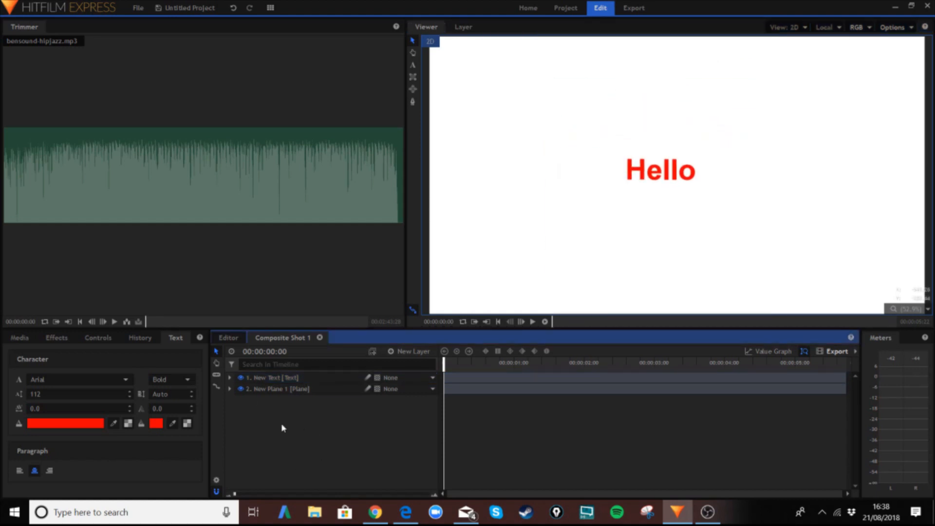
# Step: Return to the Editor timeline and shift all video, audio and music clips together to leave a gap at the start
pyautogui.click(225, 341)
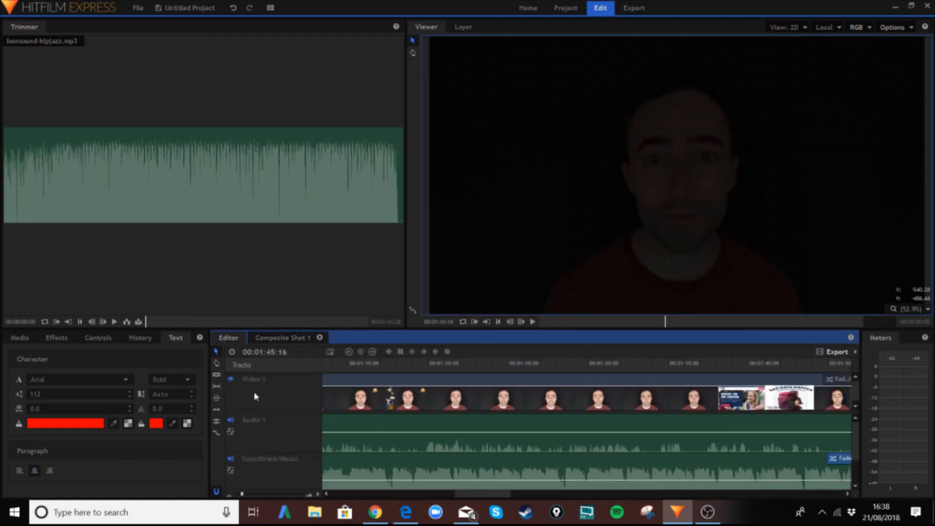
pyautogui.scroll(-5, 400, 429)
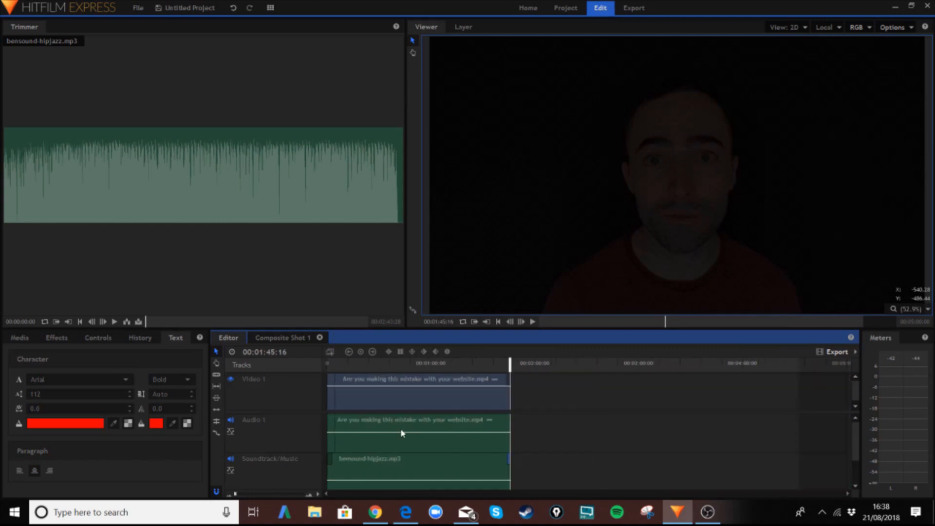
pyautogui.moveTo(554, 488); pyautogui.dragTo(295, 345)
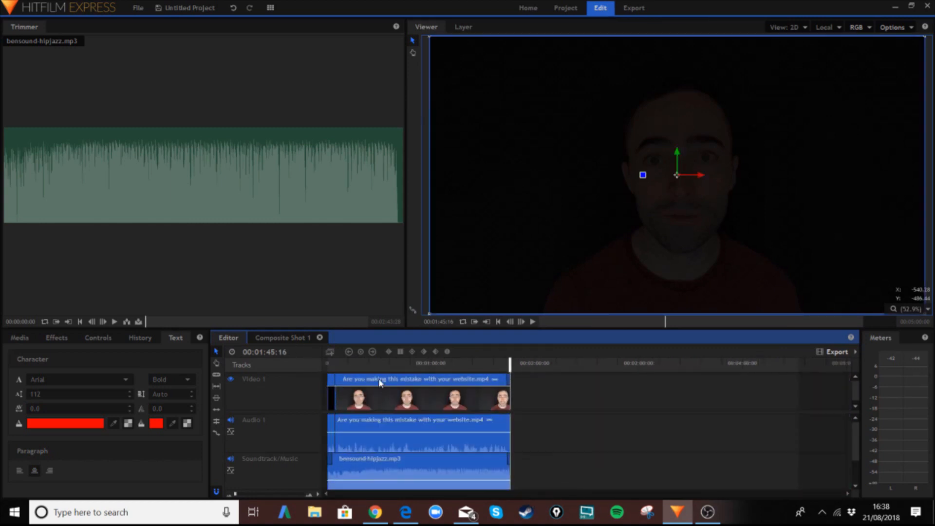
pyautogui.moveTo(382, 383); pyautogui.dragTo(399, 382)
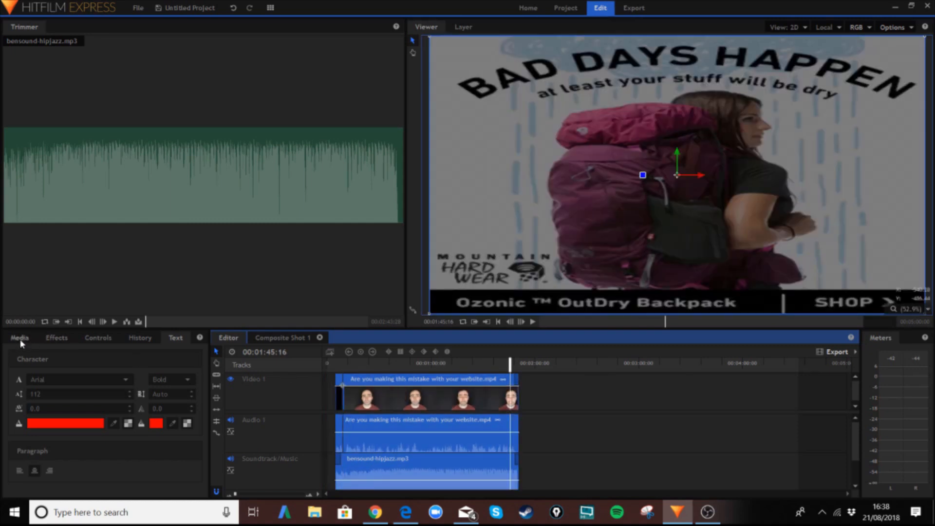
# Step: Rename Composite Shot 1 in the project media as "Hello Text"
pyautogui.click(21, 341)
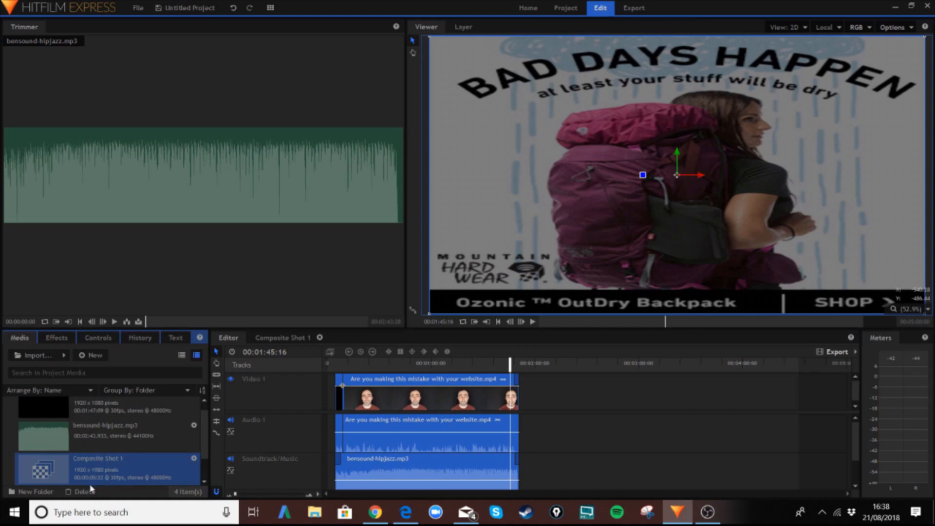
pyautogui.rightClick(99, 469)
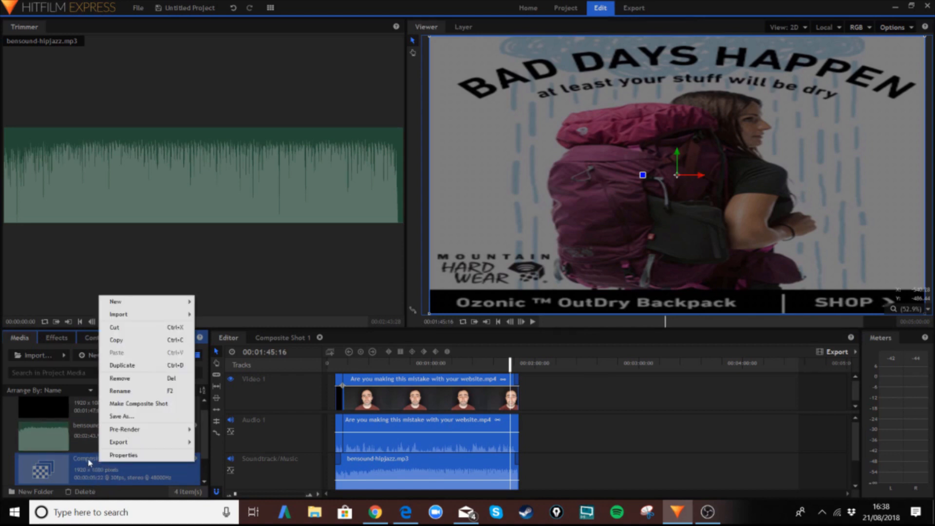
pyautogui.click(125, 390)
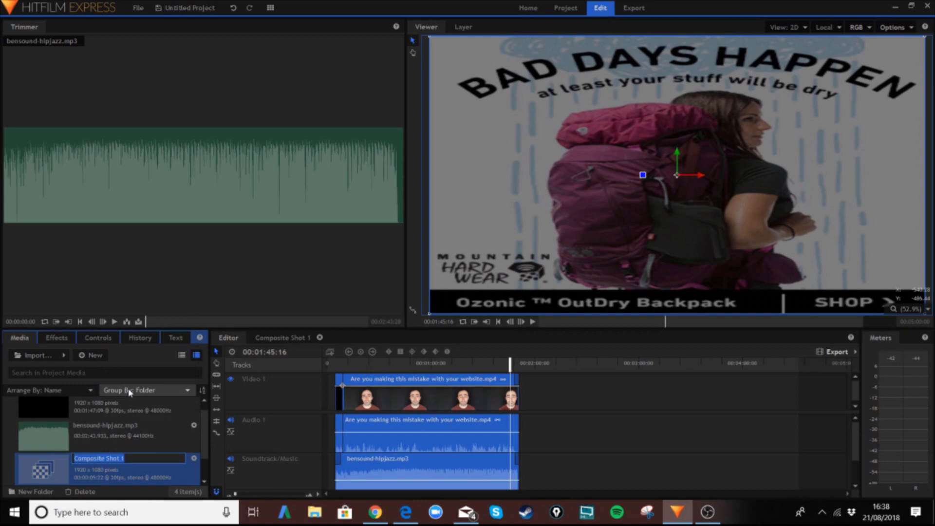
pyautogui.write('Hell')
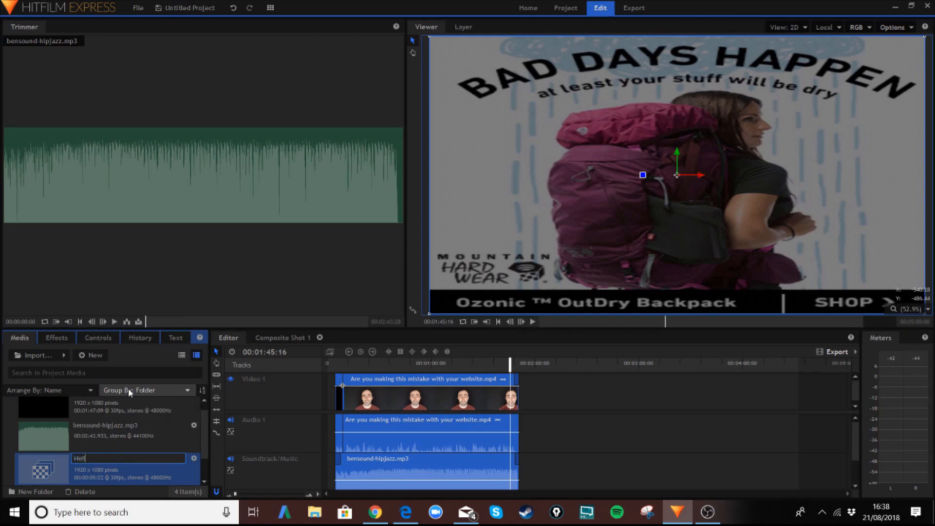
pyautogui.write('o Text')
pyautogui.press('Return')
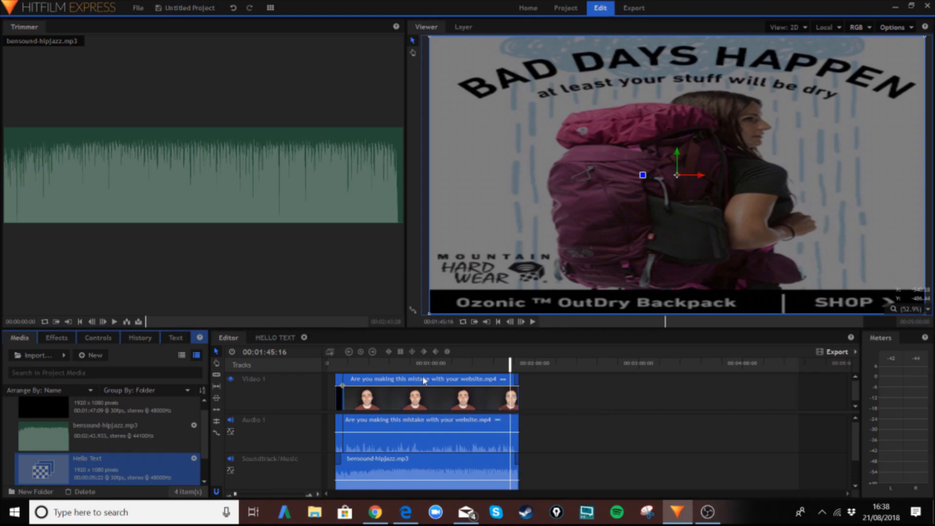
# Step: Widen the opening gap, place Hello Text at the start of Video 1, and move the website video directly after it
pyautogui.moveTo(424, 379); pyautogui.dragTo(442, 380)
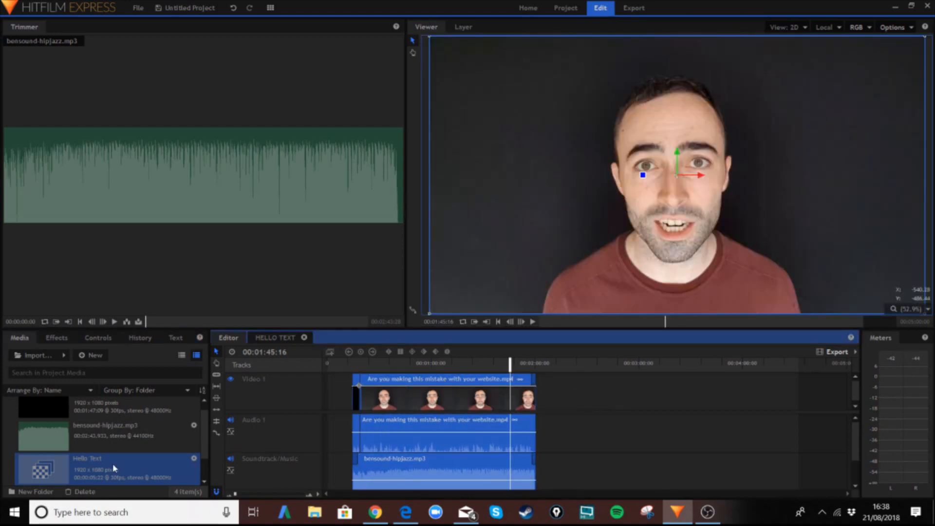
pyautogui.moveTo(114, 468); pyautogui.dragTo(329, 397)
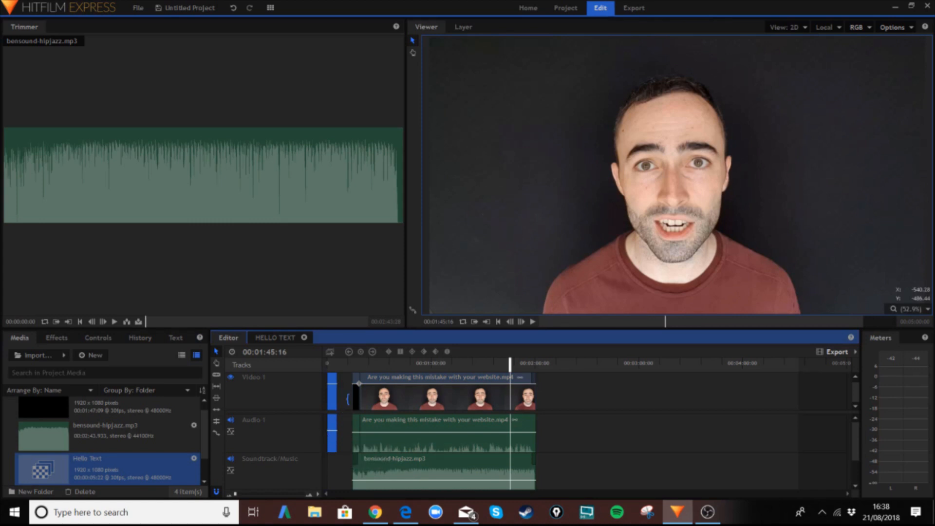
pyautogui.moveTo(391, 381); pyautogui.dragTo(358, 383)
# Step: Move bensound-hipjazz.mp3 on the Soundtrack/Music track so it starts together with the website video
pyautogui.moveTo(392, 460); pyautogui.dragTo(380, 464)
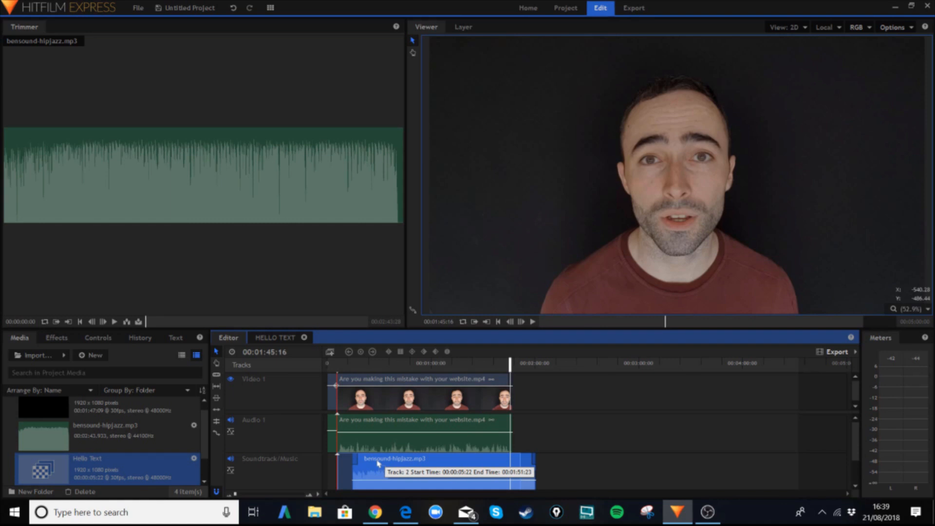
pyautogui.moveTo(378, 463); pyautogui.dragTo(391, 463)
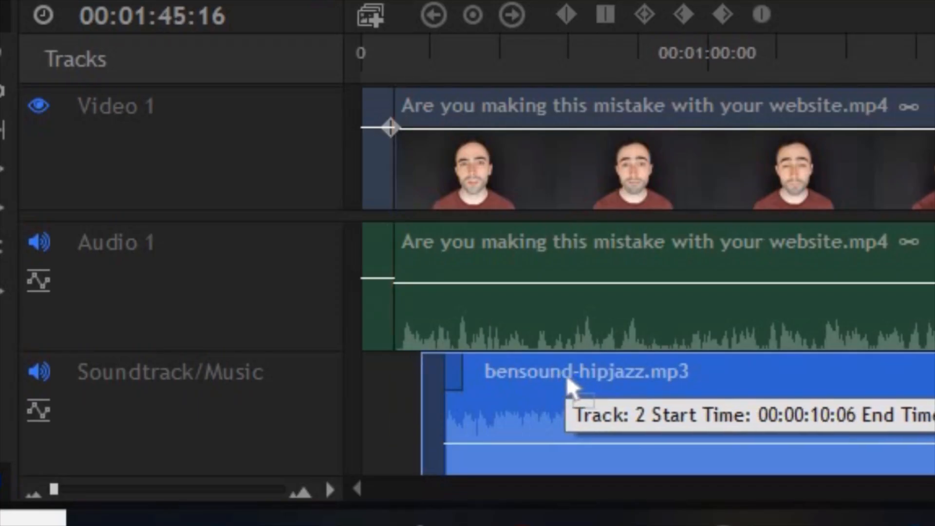
pyautogui.moveTo(567, 379); pyautogui.dragTo(552, 383)
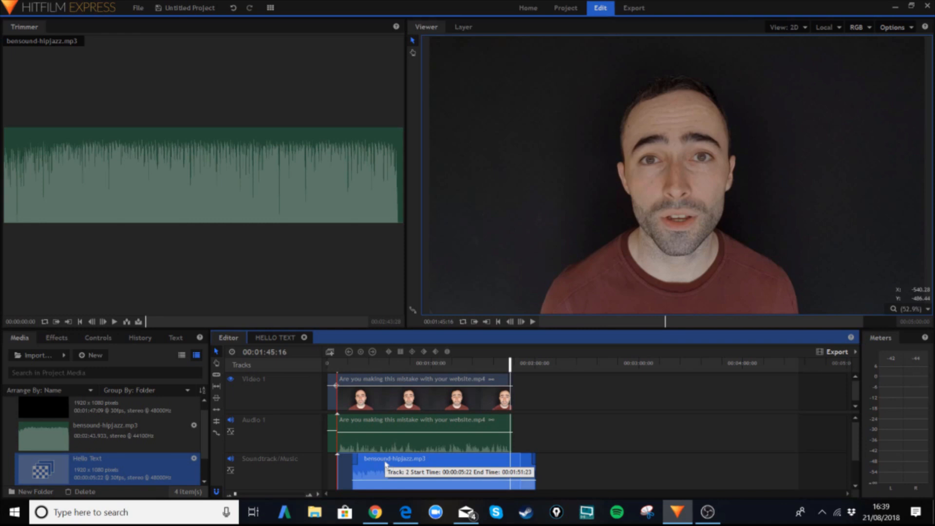
pyautogui.moveTo(385, 464); pyautogui.dragTo(384, 464)
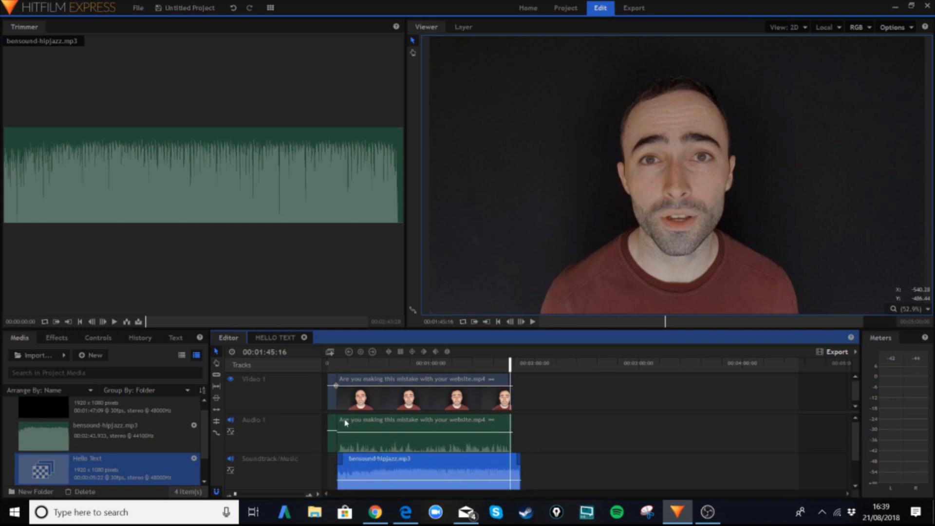
# Step: Add a Fade to Color transition at the cut between Hello Text and the website video on Video 1
pyautogui.scroll(3, 345, 427)
pyautogui.moveTo(516, 494); pyautogui.dragTo(343, 498)
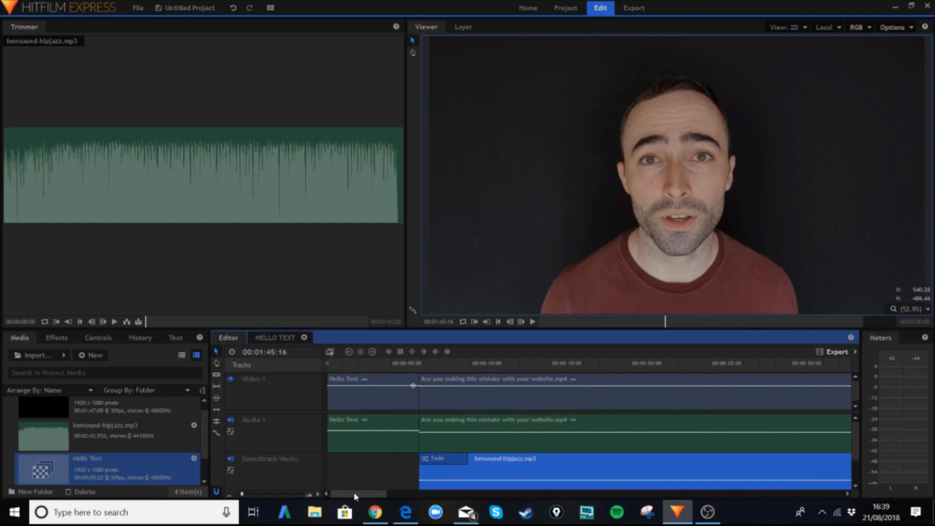
pyautogui.click(55, 339)
pyautogui.moveTo(54, 438); pyautogui.dragTo(421, 381)
pyautogui.moveTo(419, 381); pyautogui.dragTo(415, 383)
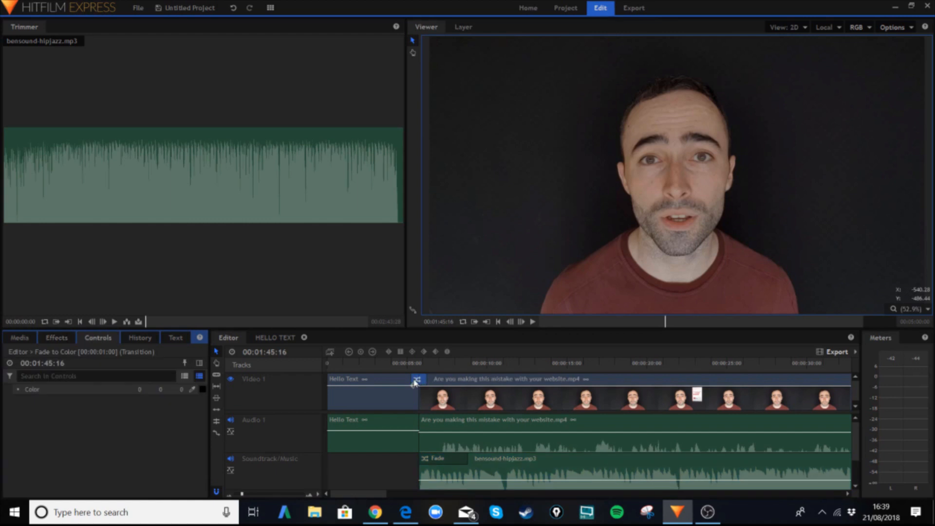
# Step: Play the timeline from the Hello Text clip through the transition into the website video
pyautogui.click(348, 370)
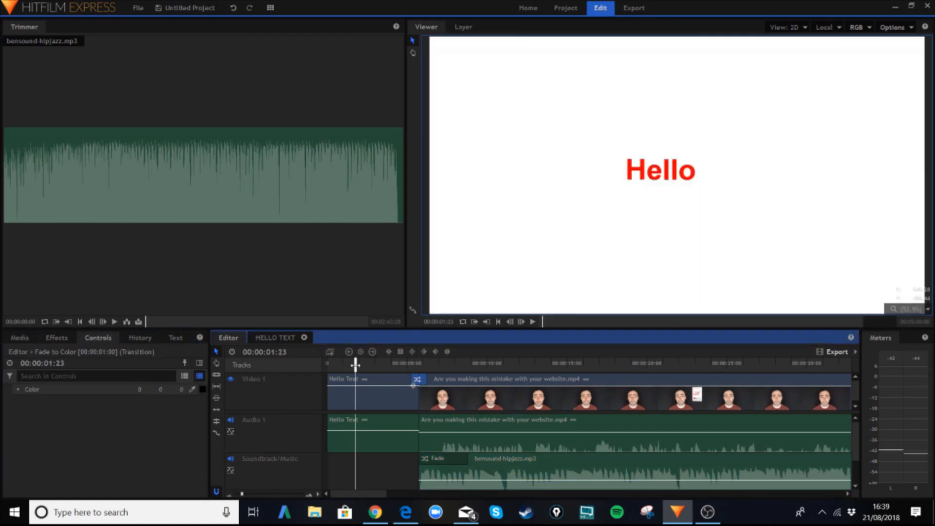
pyautogui.click(533, 322)
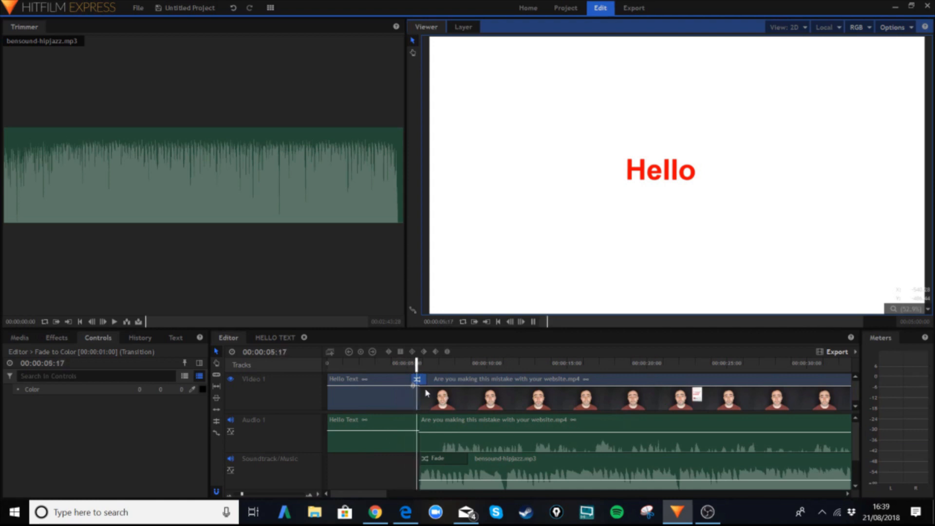
pyautogui.click(533, 322)
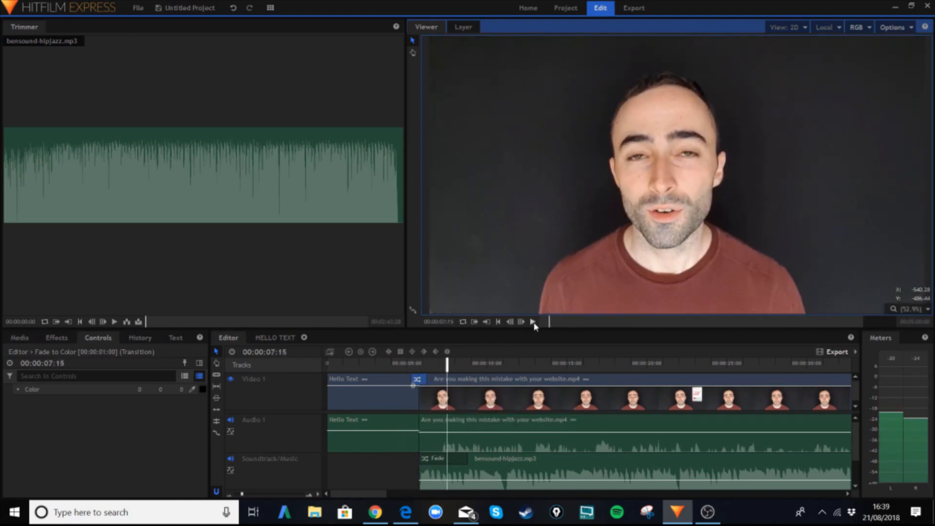
# Step: Add a Fade to Color transition at the start of the Hello Text clip and move the playhead to the beginning
pyautogui.click(57, 338)
pyautogui.moveTo(68, 435); pyautogui.dragTo(317, 369)
pyautogui.click(333, 364)
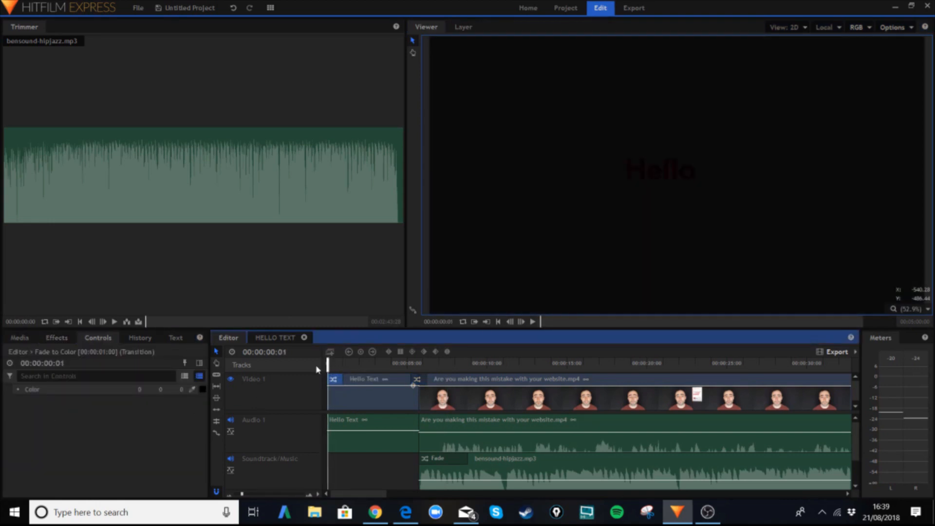
# Step: Delete the New Plane 1 layer from the Hello Text composite shot, leaving only the text layer
pyautogui.click(267, 337)
pyautogui.click(225, 338)
pyautogui.click(458, 370)
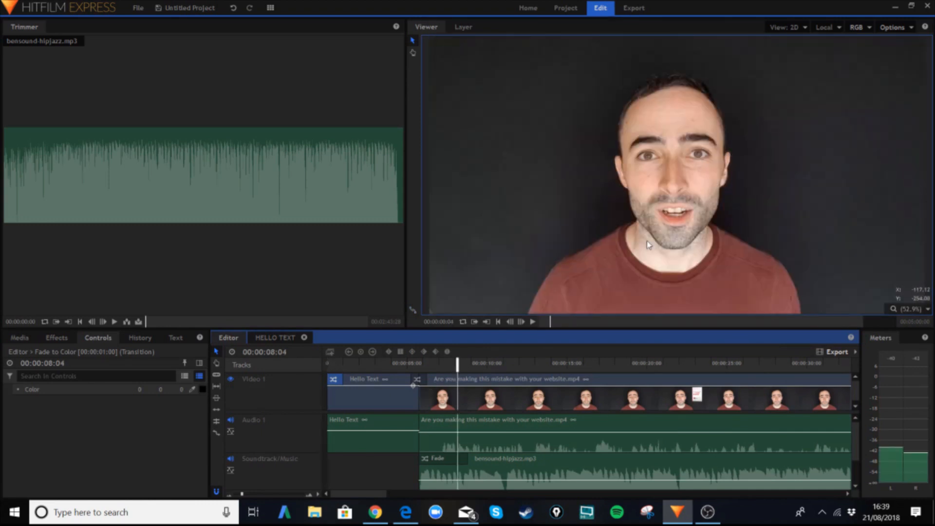
pyautogui.click(276, 339)
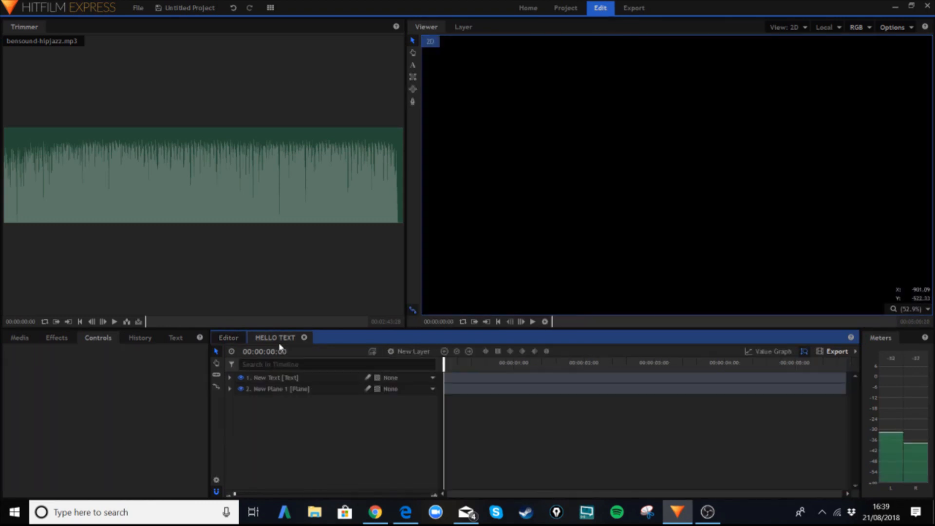
pyautogui.click(296, 392)
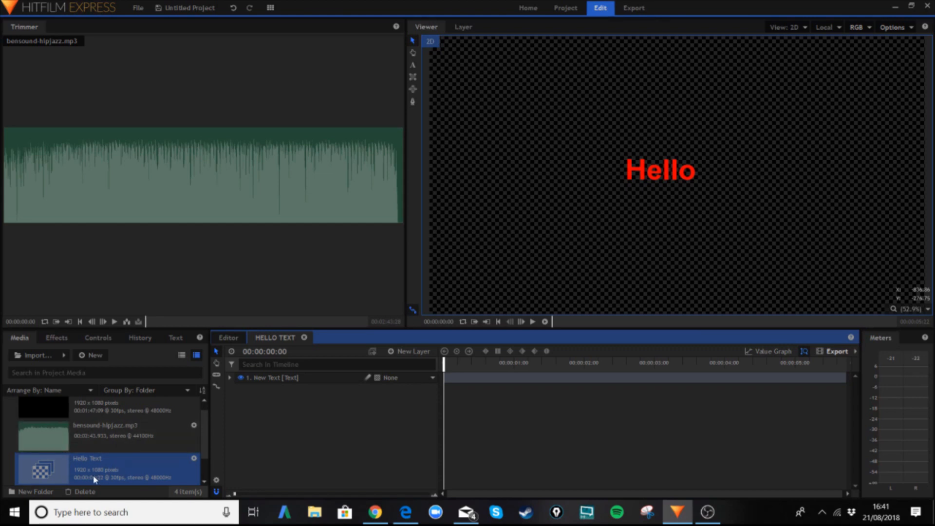
# Step: Switch from the Hello Text composite shot back to the Editor timeline
pyautogui.rightClick(118, 464)
pyautogui.click(227, 341)
pyautogui.click(226, 340)
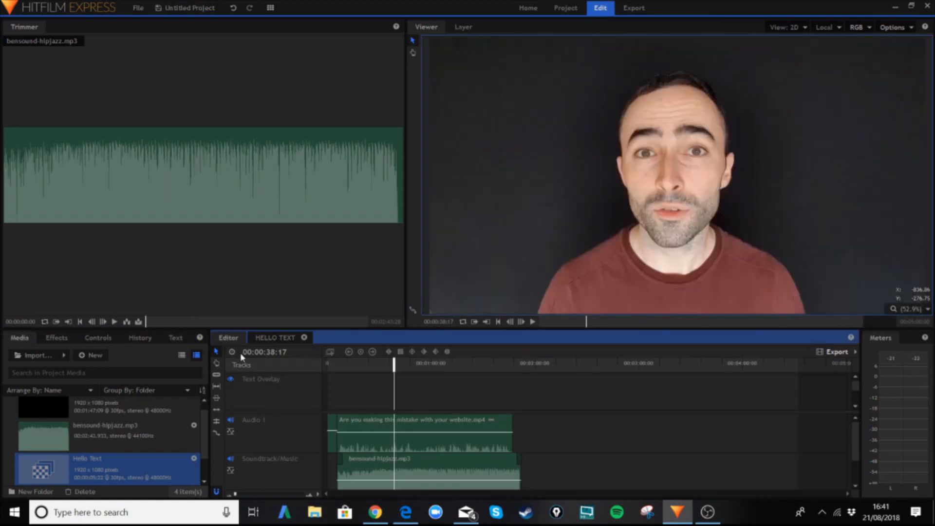
pyautogui.rightClick(87, 478)
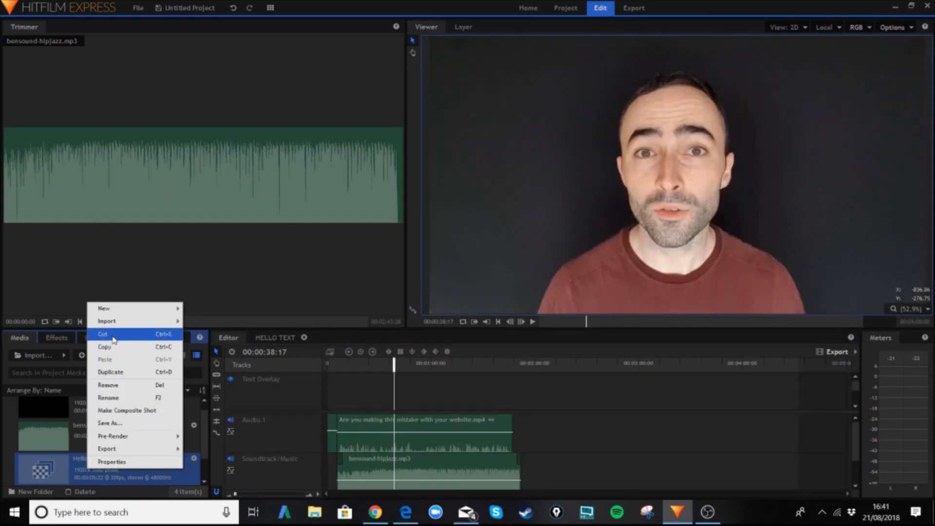
pyautogui.moveTo(147, 309)
pyautogui.click(205, 308)
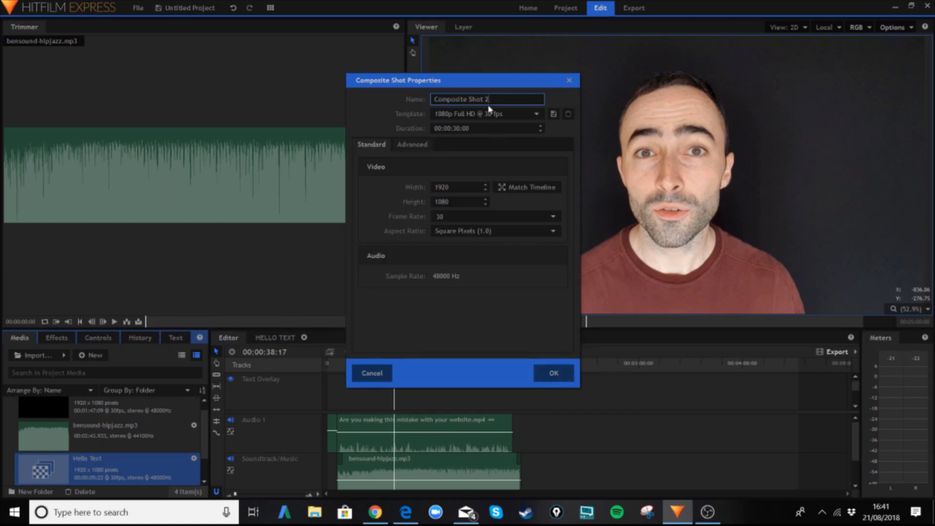
pyautogui.hotkey('ctrl', 'a')
pyautogui.click(570, 81)
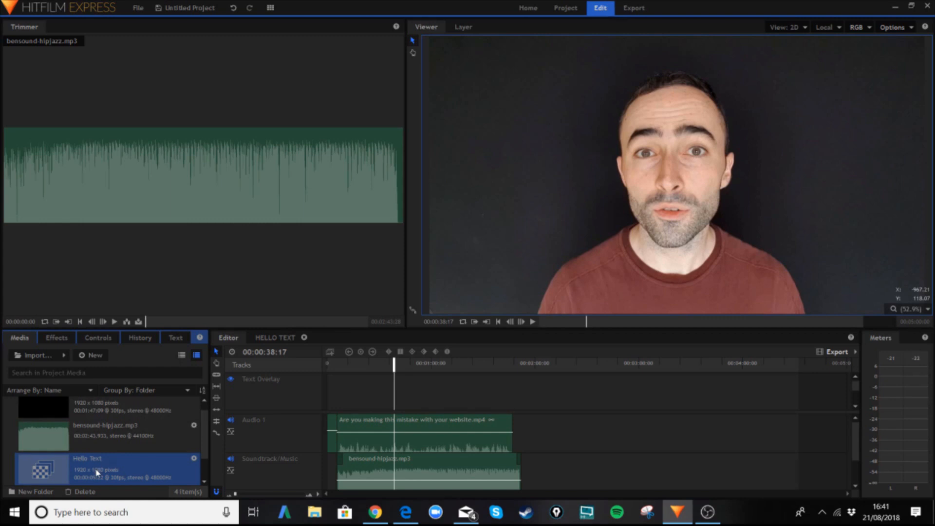
# Step: Place the Hello Text composite shot on the Text Overlay track at 00:00:38:17 and move its text to the frame's upper left
pyautogui.moveTo(97, 472); pyautogui.dragTo(395, 396)
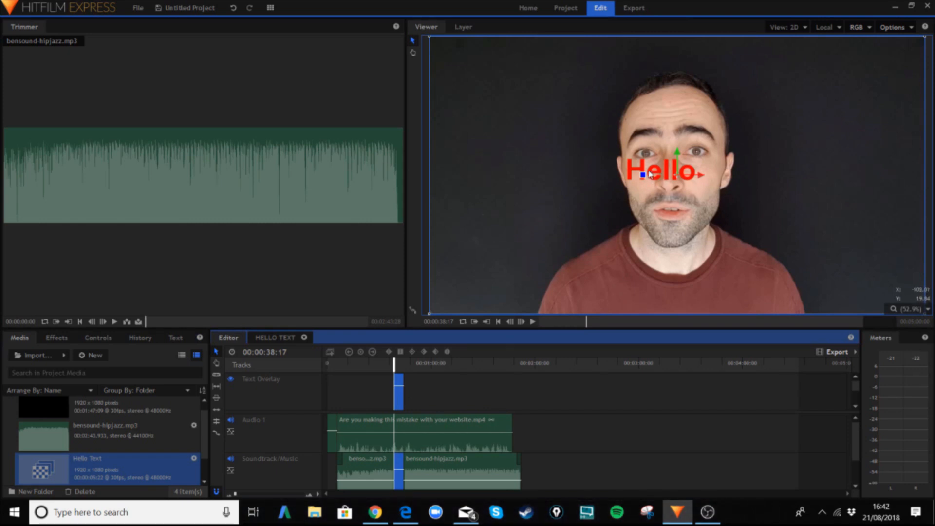
pyautogui.click(522, 188)
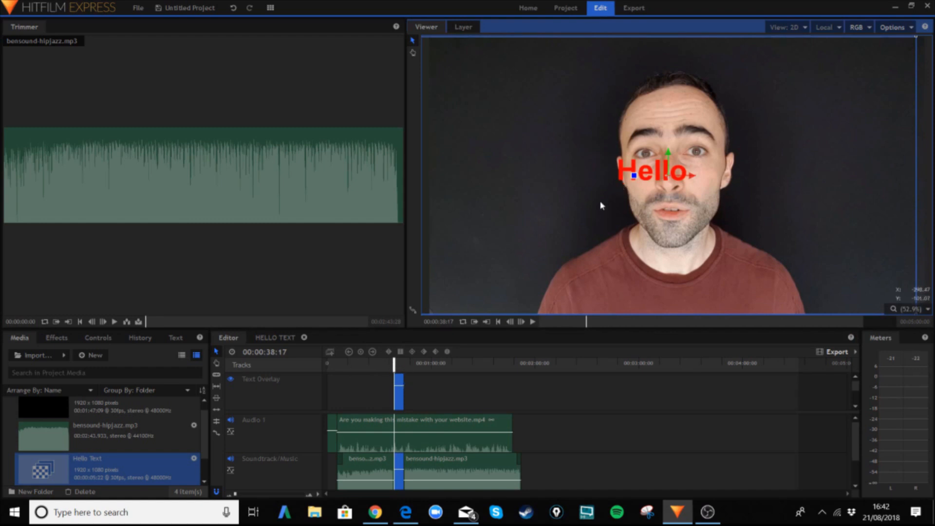
pyautogui.click(608, 214)
pyautogui.moveTo(607, 215); pyautogui.dragTo(443, 121)
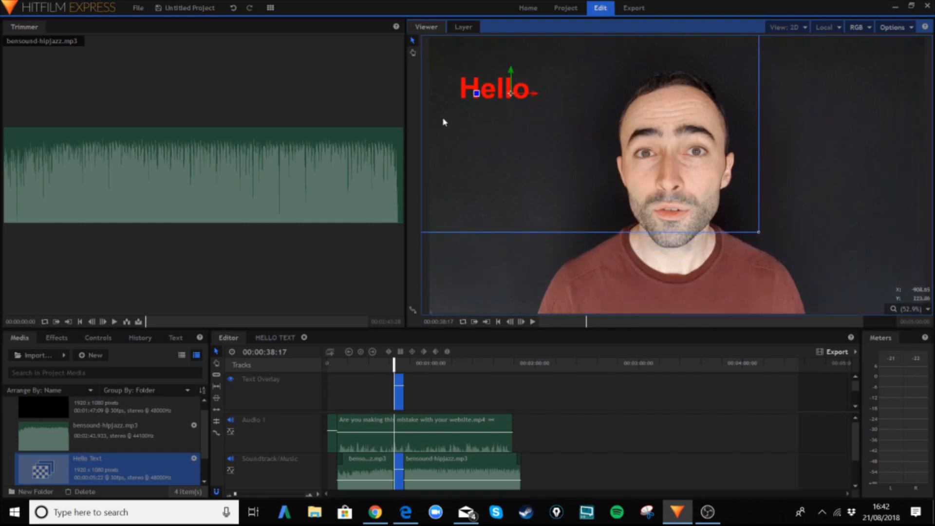
# Step: Play the timeline over the Hello Text clip and again from about 00:00:33:14, pausing before the clip
pyautogui.click(532, 322)
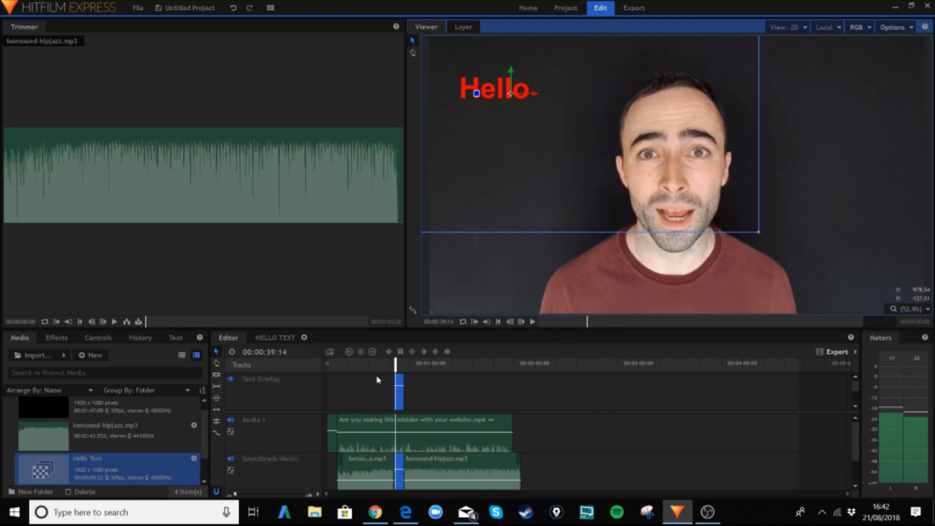
pyautogui.click(386, 363)
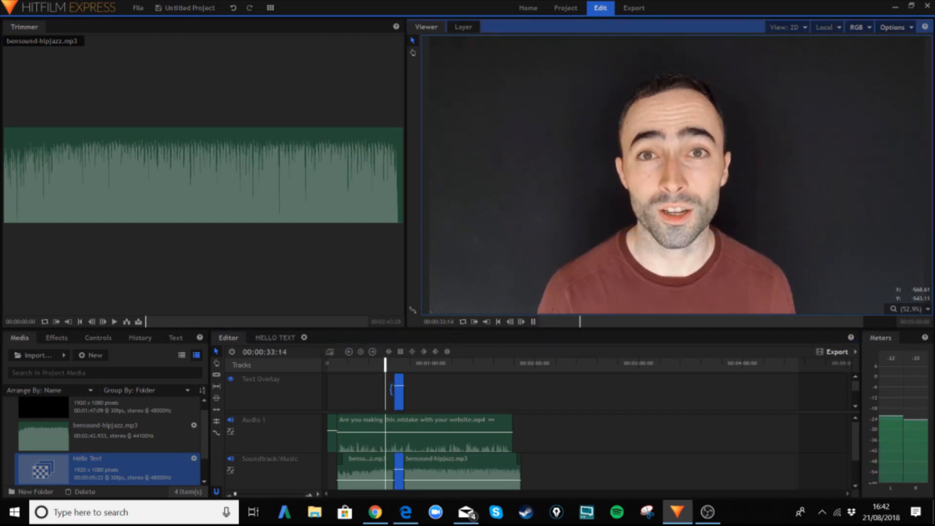
pyautogui.press('space')
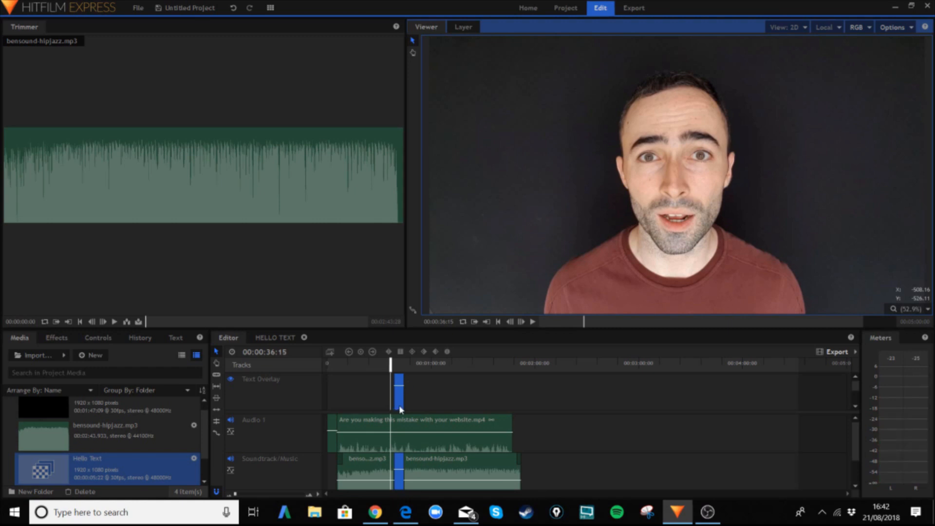
# Step: Shift the Hello Text clip about one second later on the Text Overlay track and reposition the playhead near its start
pyautogui.scroll(5, 406, 404)
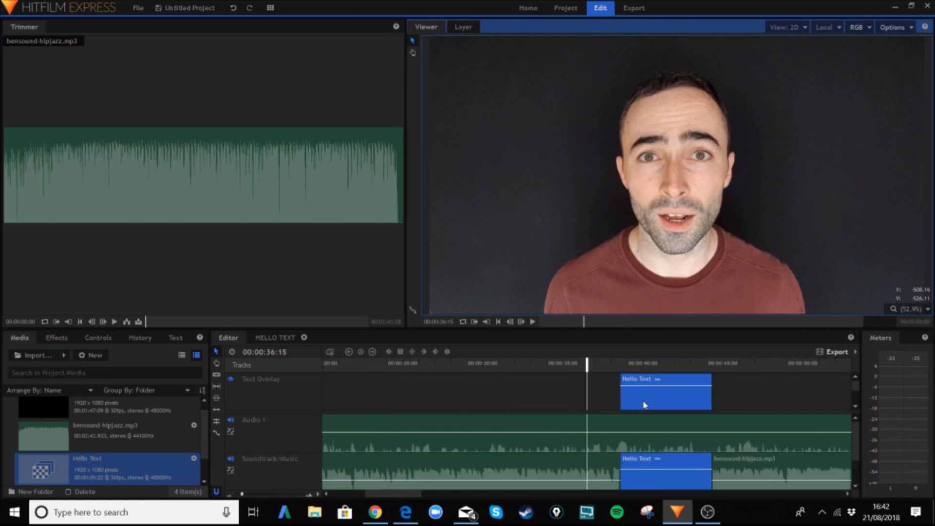
pyautogui.moveTo(647, 403); pyautogui.dragTo(660, 393)
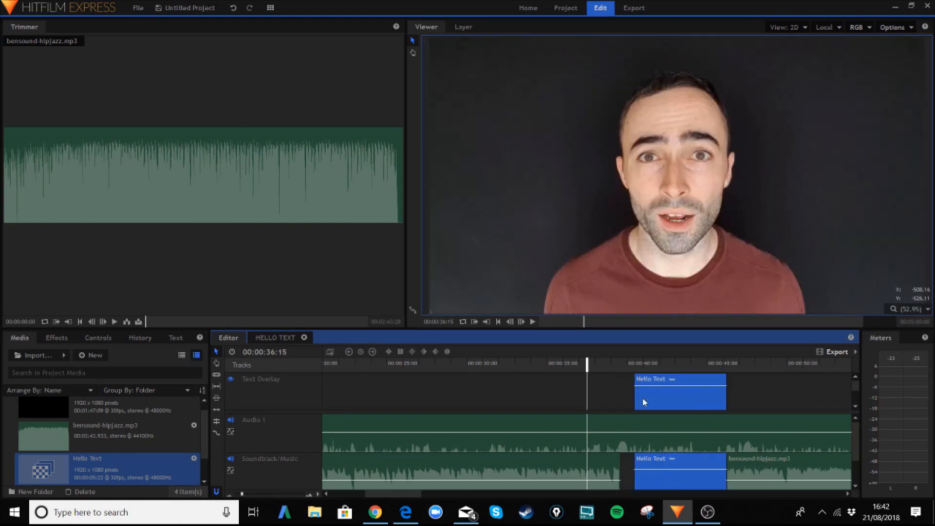
pyautogui.click(622, 363)
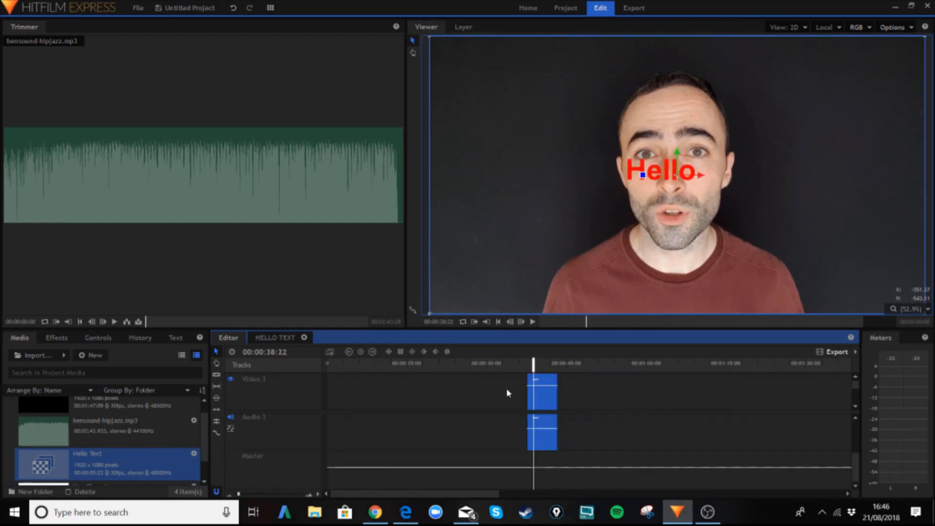
# Step: Insert a new audio track next to the Soundtrack/Music track
pyautogui.moveTo(507, 393); pyautogui.dragTo(541, 420)
pyautogui.scroll(2, 394, 429)
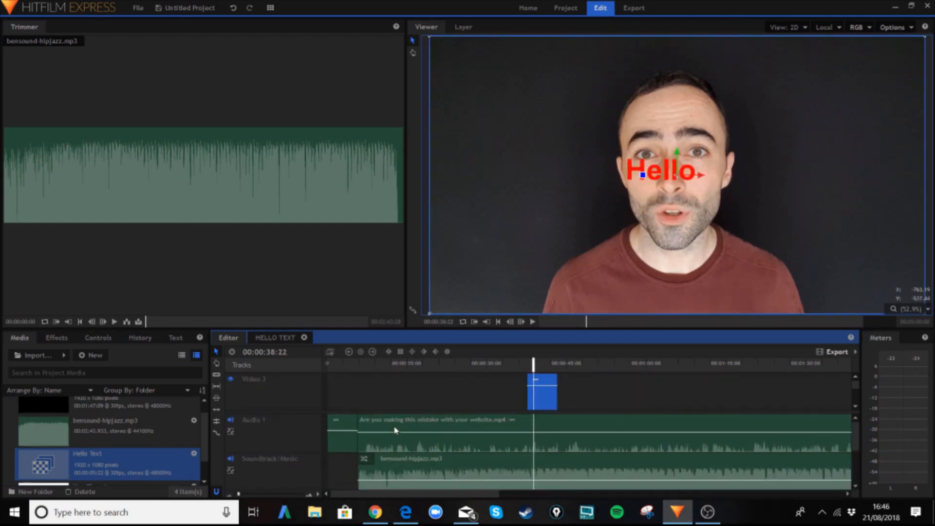
pyautogui.scroll(-3, 279, 403)
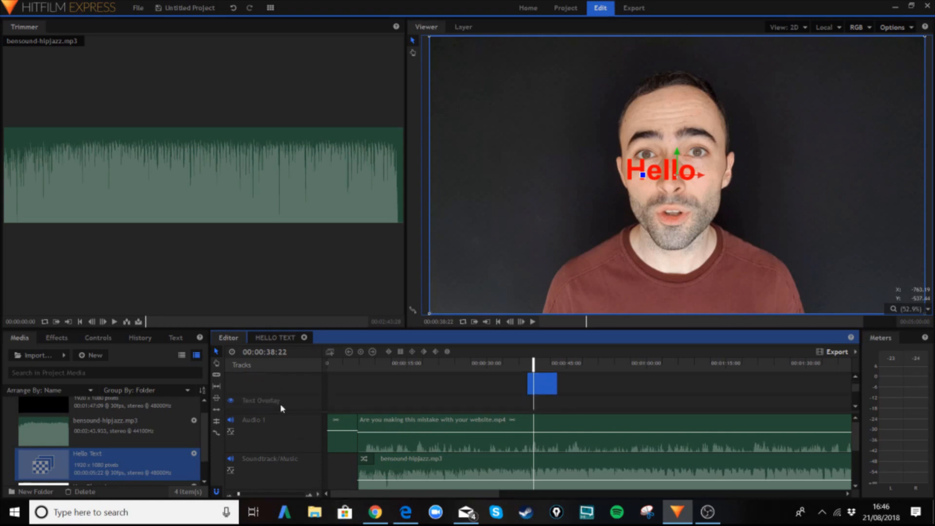
pyautogui.scroll(-1, 277, 410)
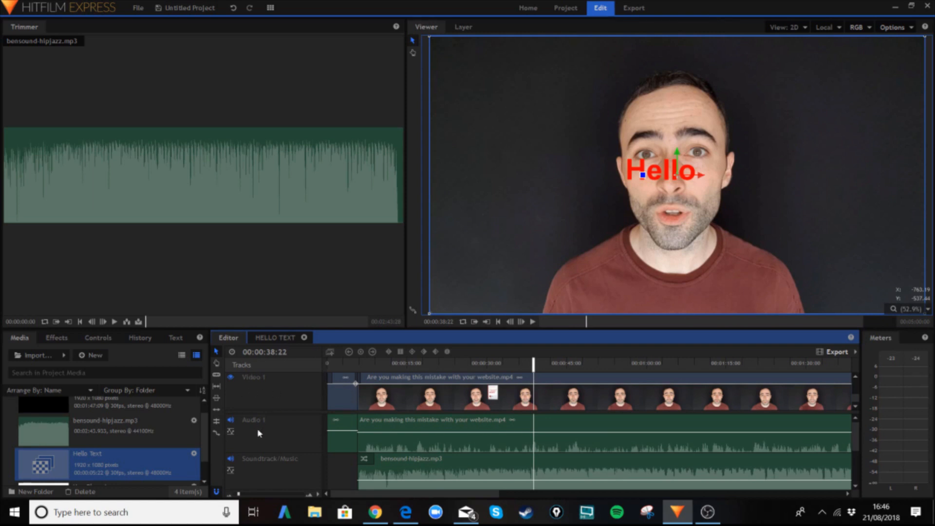
pyautogui.rightClick(261, 473)
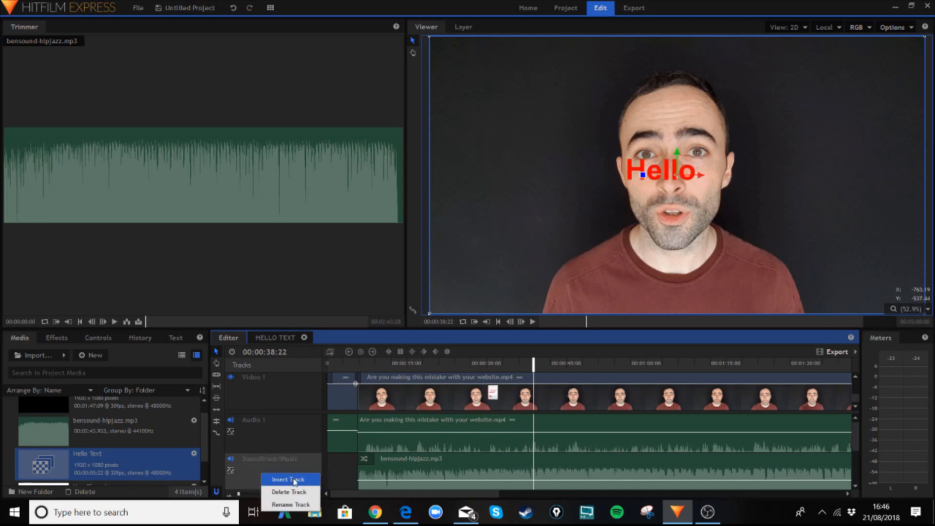
pyautogui.rightClick(244, 461)
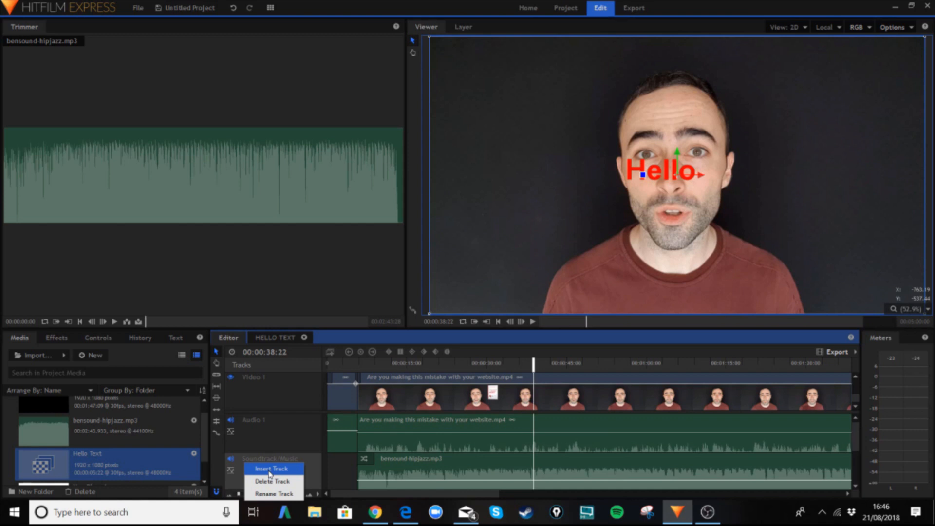
pyautogui.click(269, 471)
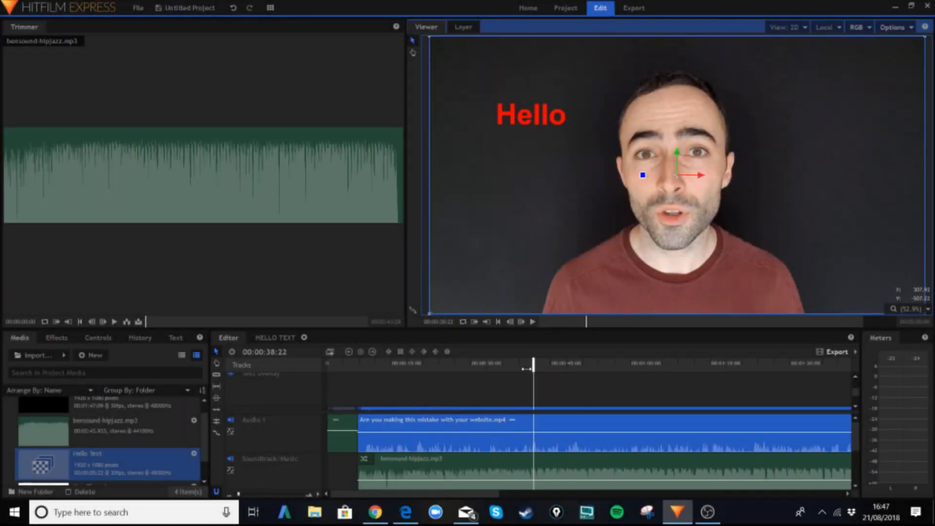
# Step: Move the playhead to 00:00:38:06 at the start of the Hello Text clip on Video 3
pyautogui.moveTo(532, 367); pyautogui.dragTo(530, 368)
pyautogui.scroll(-2, 544, 380)
pyautogui.scroll(2, 544, 381)
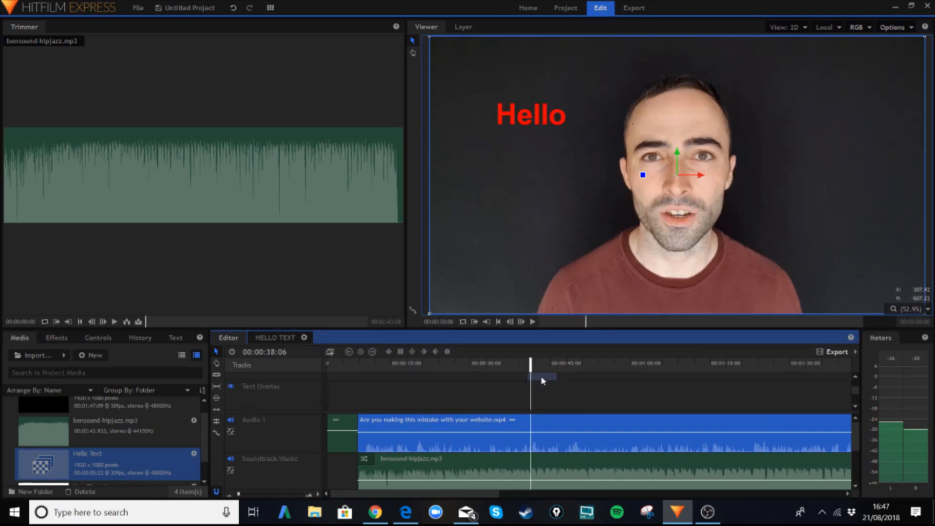
pyautogui.scroll(1, 539, 378)
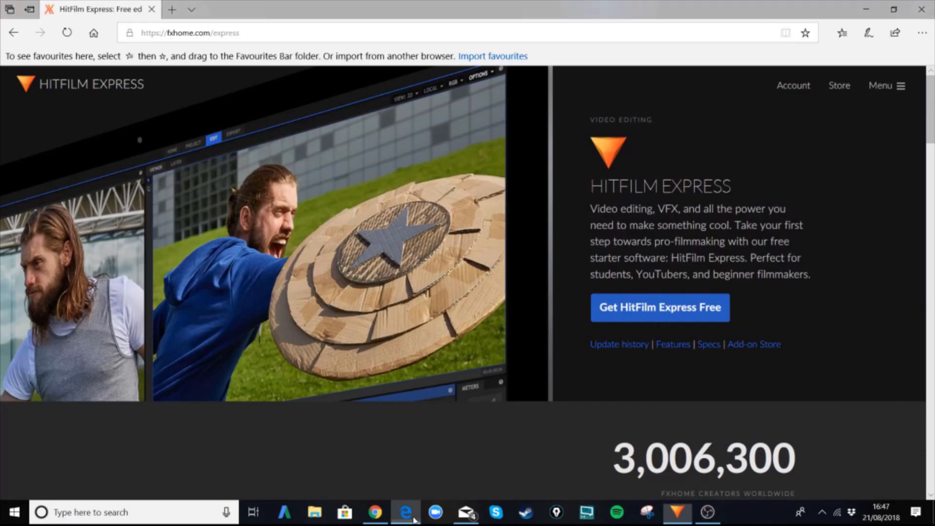
pyautogui.click(406, 512)
pyautogui.click(178, 14)
pyautogui.write('www.google.co.uk/')
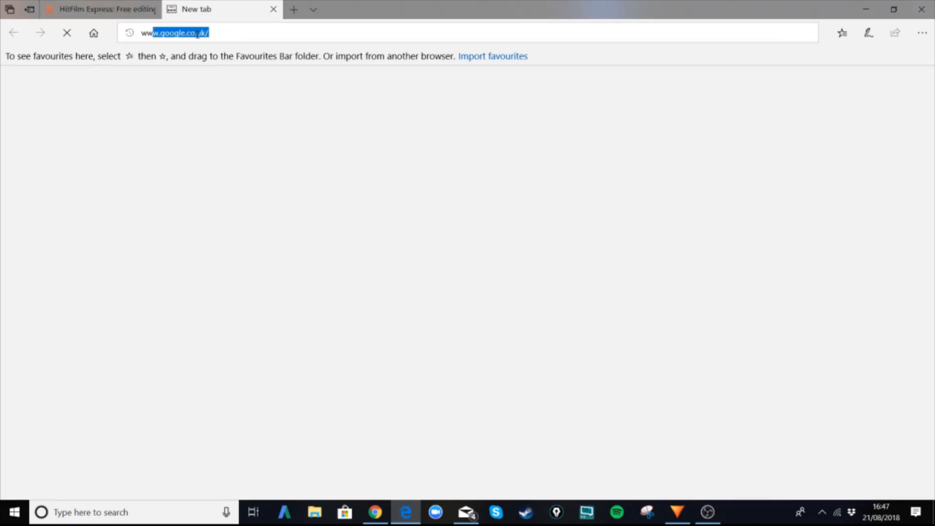
pyautogui.press('Return')
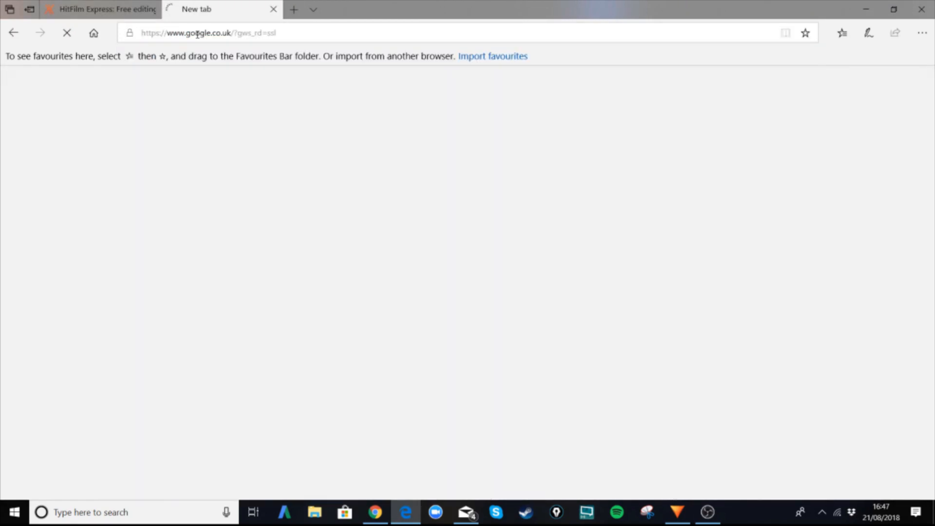
# Step: Search Google for "free audio clips pop effect"
pyautogui.write('free ')
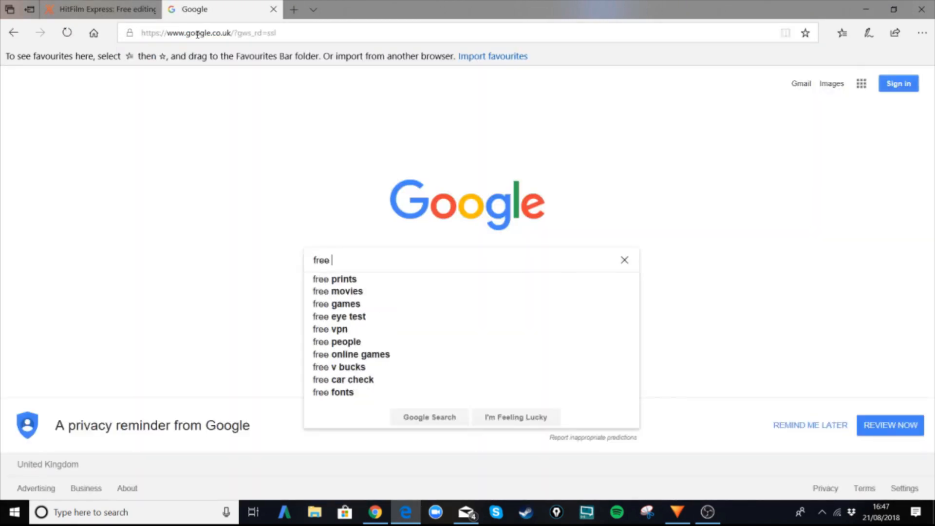
pyautogui.write('audio clips ')
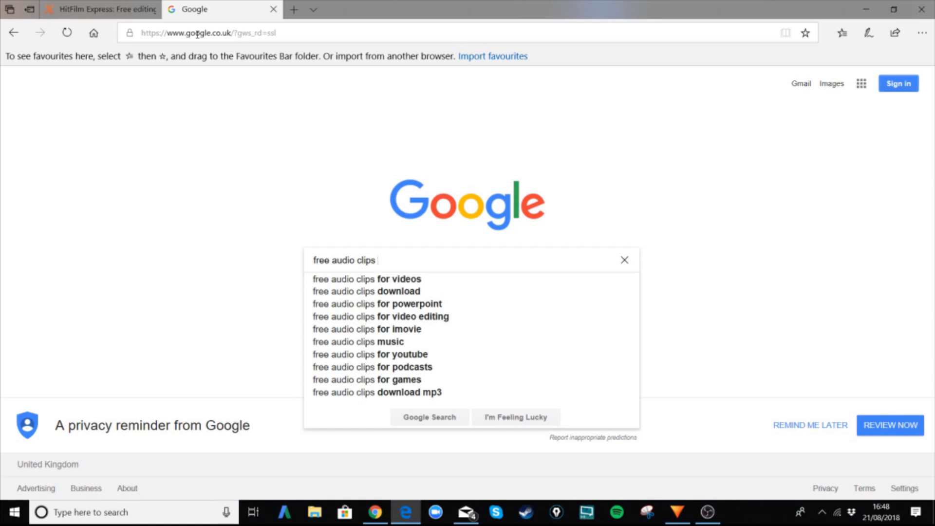
pyautogui.write('pop')
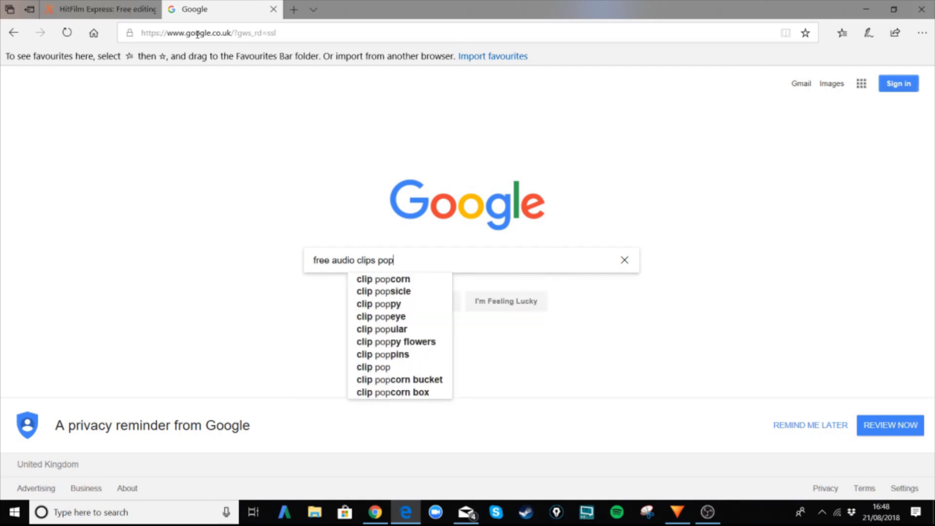
pyautogui.write(' effect')
pyautogui.press('Return')
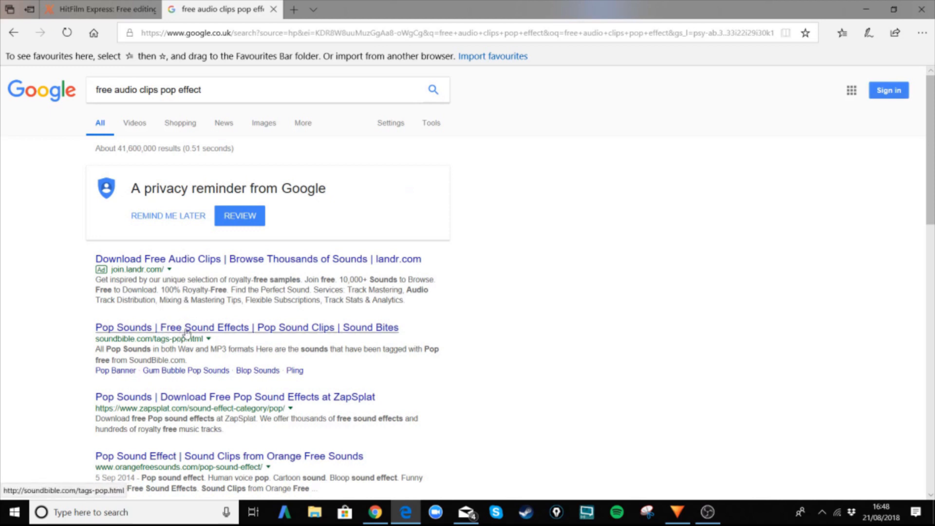
# Step: Open SoundBible's Pop Sounds page from the search results and go to the Blop sound's page
pyautogui.click(191, 337)
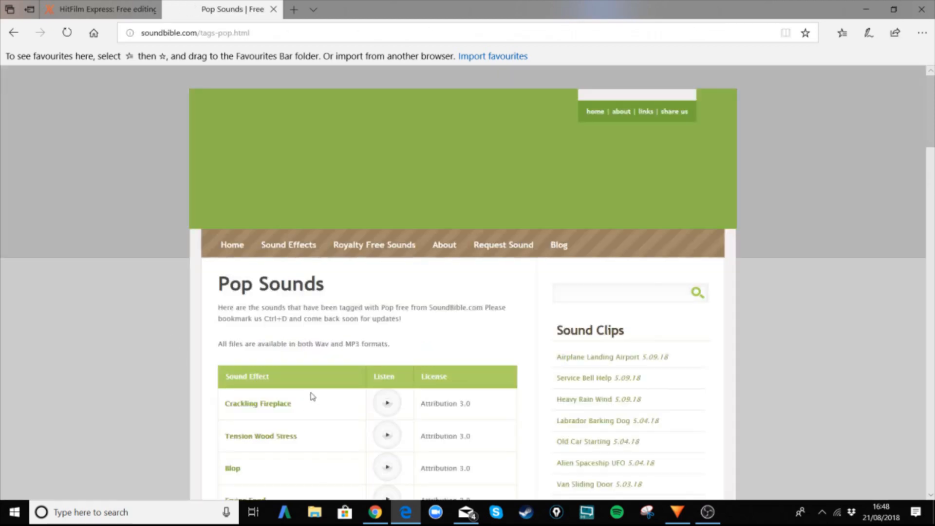
pyautogui.scroll(-1, 321, 392)
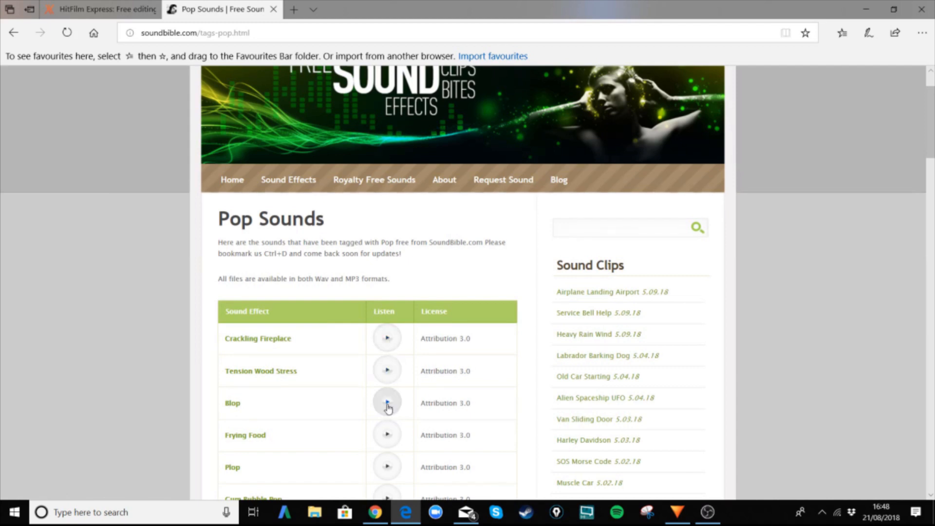
pyautogui.click(229, 407)
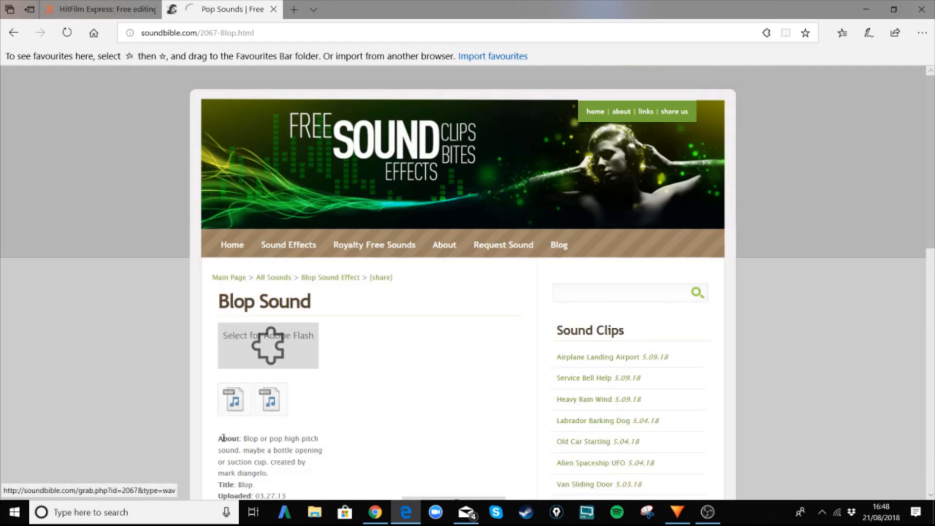
# Step: Download the Blop sound as a WAV file and save it to the Desktop
pyautogui.click(233, 402)
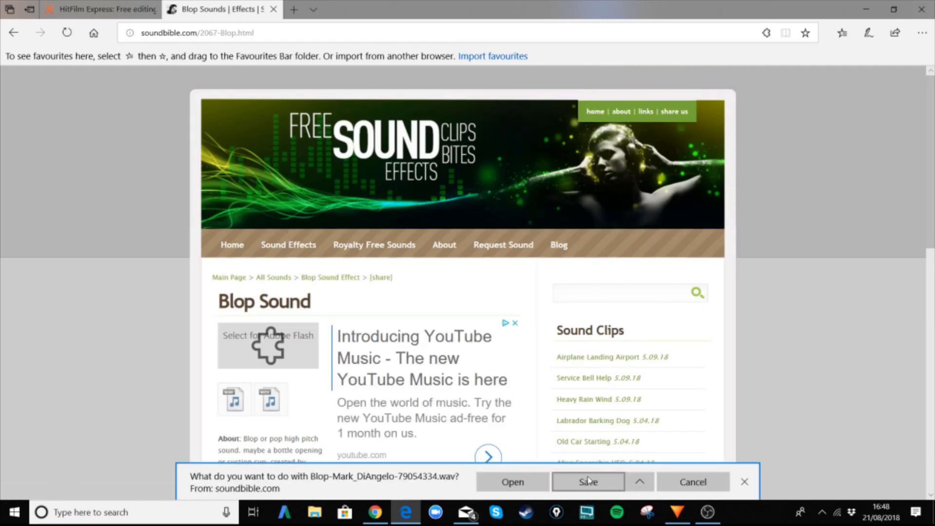
pyautogui.click(677, 519)
pyautogui.click(667, 509)
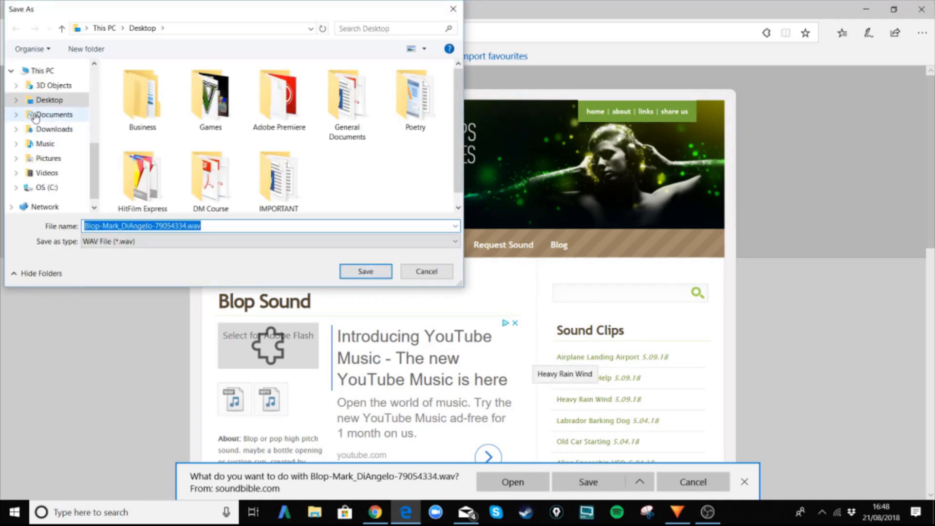
pyautogui.click(40, 101)
pyautogui.click(364, 272)
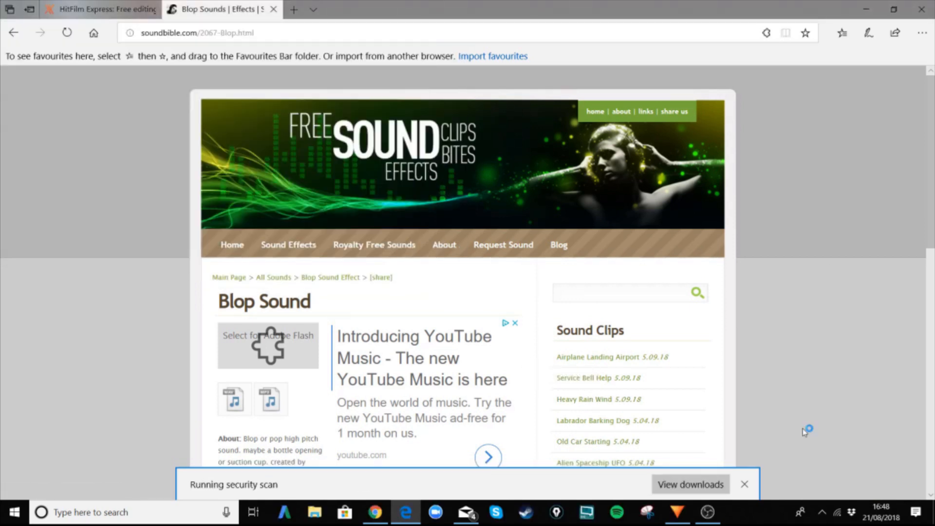
# Step: Switch back to HitFilm Express and import the downloaded Blop WAV file into the project media
pyautogui.click(676, 511)
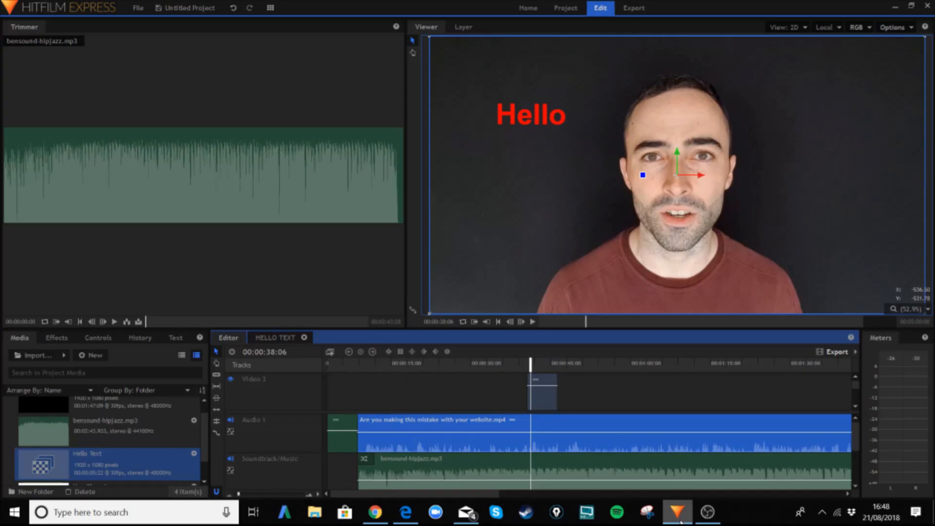
pyautogui.click(39, 356)
pyautogui.scroll(-1, 418, 141)
pyautogui.doubleClick(421, 170)
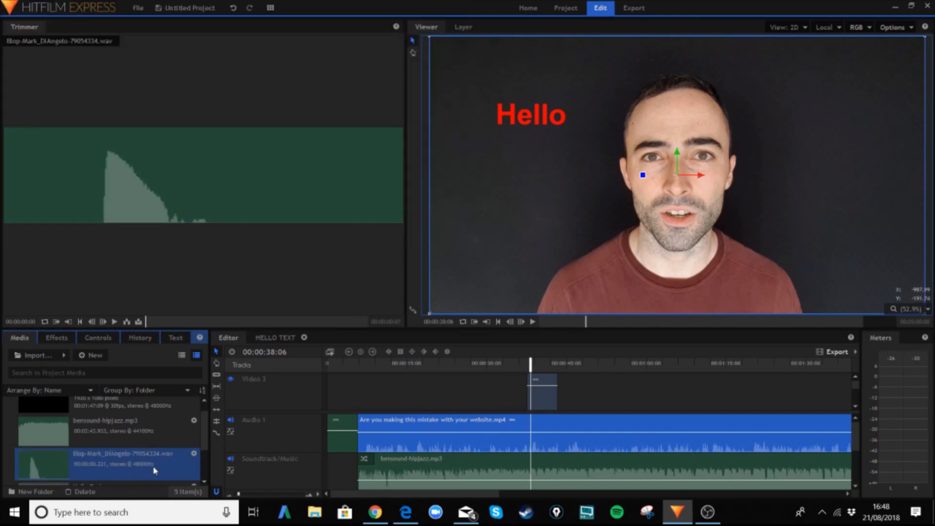
# Step: Unlink the Hello Text clip's audio on the Audio 3 track from its video and delete that audio
pyautogui.moveTo(562, 396); pyautogui.dragTo(545, 444)
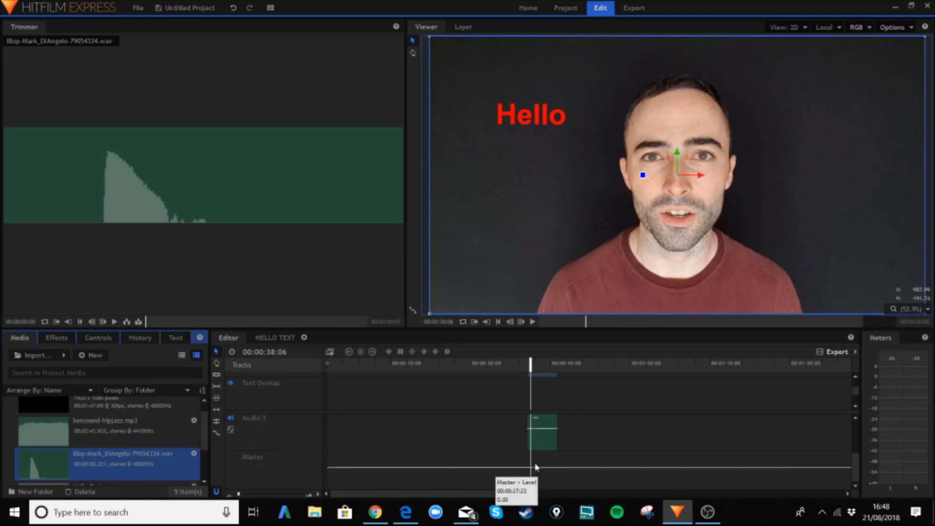
pyautogui.click(555, 443)
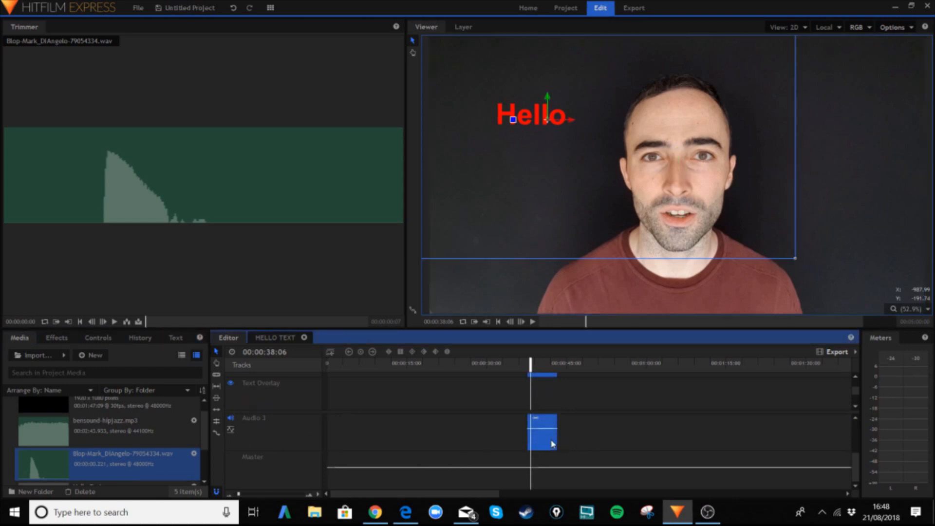
pyautogui.rightClick(552, 443)
pyautogui.click(580, 328)
pyautogui.click(580, 436)
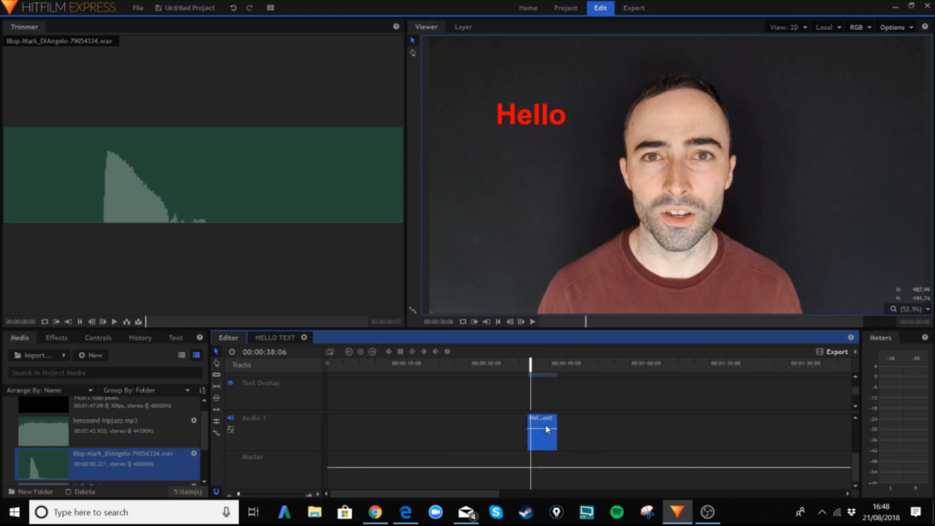
pyautogui.press('Delete')
# Step: Place the Blop WAV sound on the Audio 3 track, aligned with the start of the Hello Text clip at 00:00:37:17
pyautogui.scroll(1, 564, 387)
pyautogui.moveTo(84, 469); pyautogui.dragTo(531, 442)
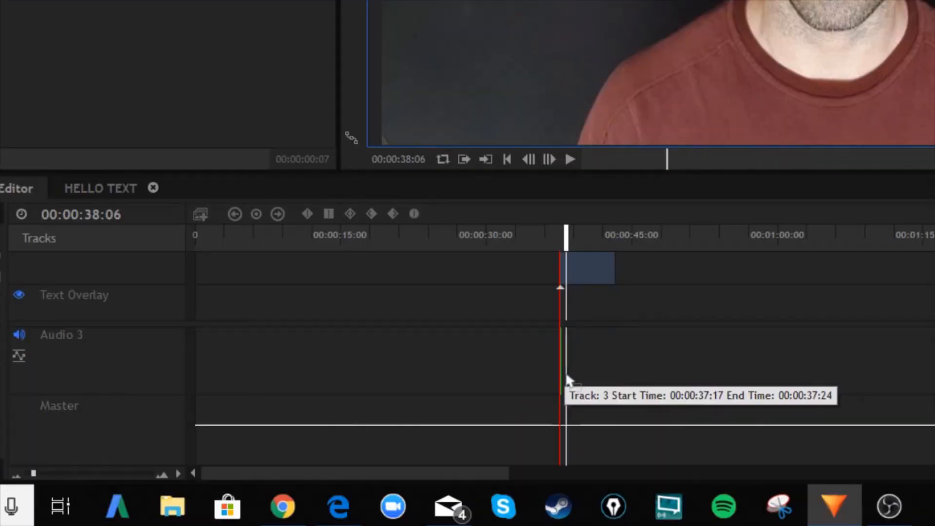
pyautogui.moveTo(567, 380); pyautogui.dragTo(563, 372)
# Step: Play the timeline from 00:00:37:11, just before the Hello text appears, to check the pop sound's timing
pyautogui.scroll(2, 563, 372)
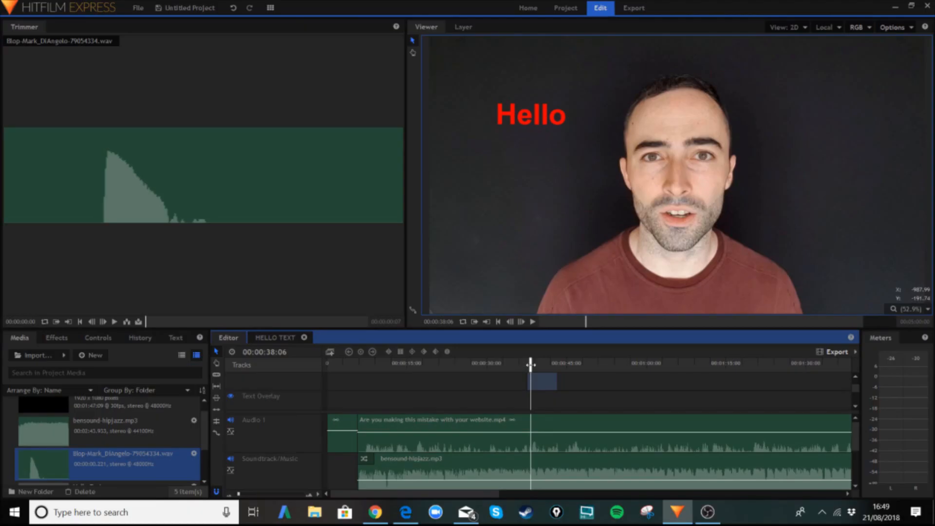
pyautogui.click(559, 237)
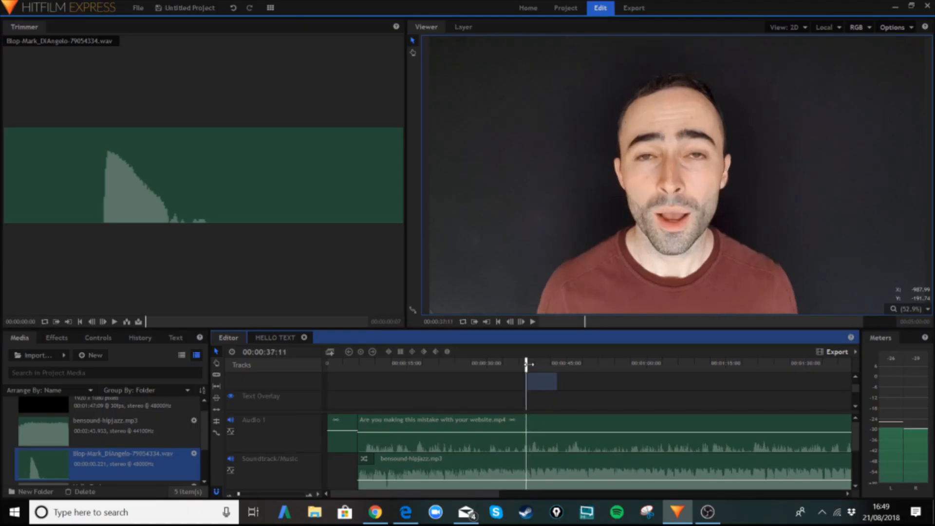
pyautogui.click(534, 322)
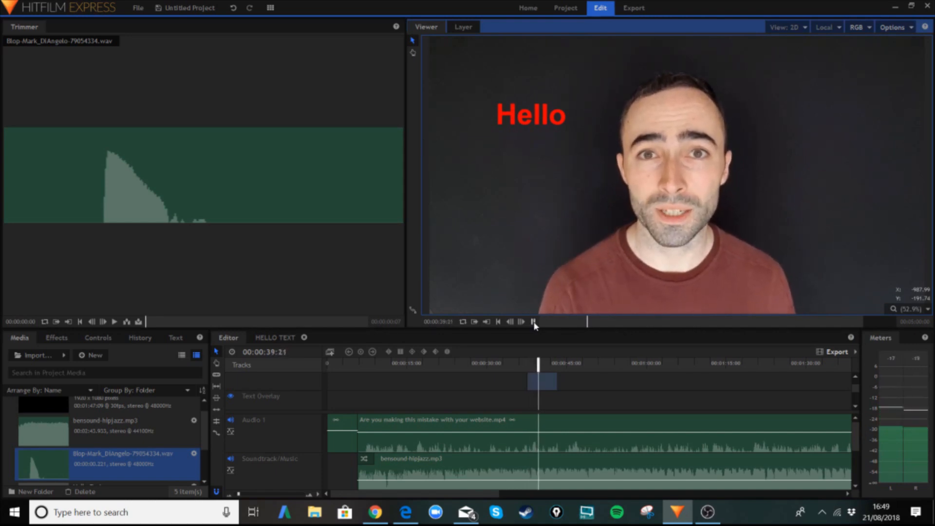
pyautogui.click(533, 323)
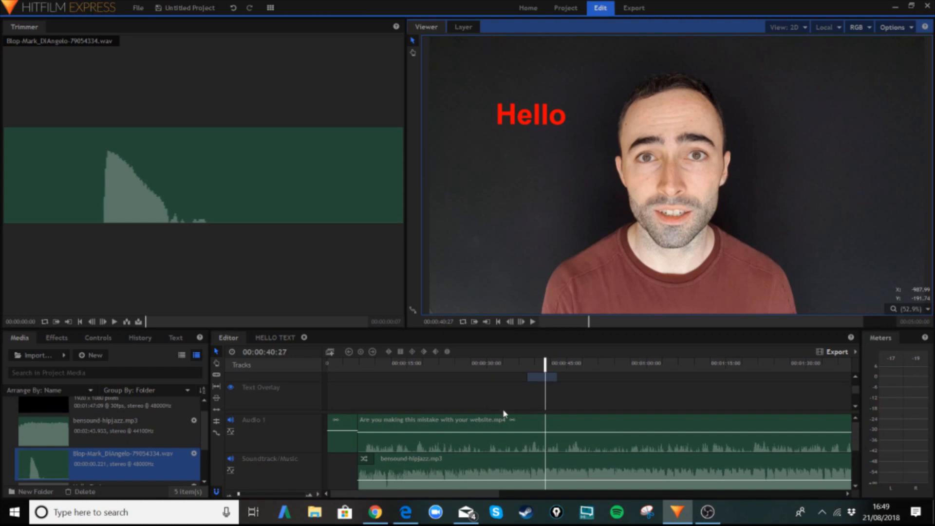
# Step: Review the stacked video and audio tracks in the timeline, including Video 3, Text Overlay, Audio 1, Soundtrack/Music and Audio 3
pyautogui.scroll(1, 480, 381)
pyautogui.scroll(2, 478, 385)
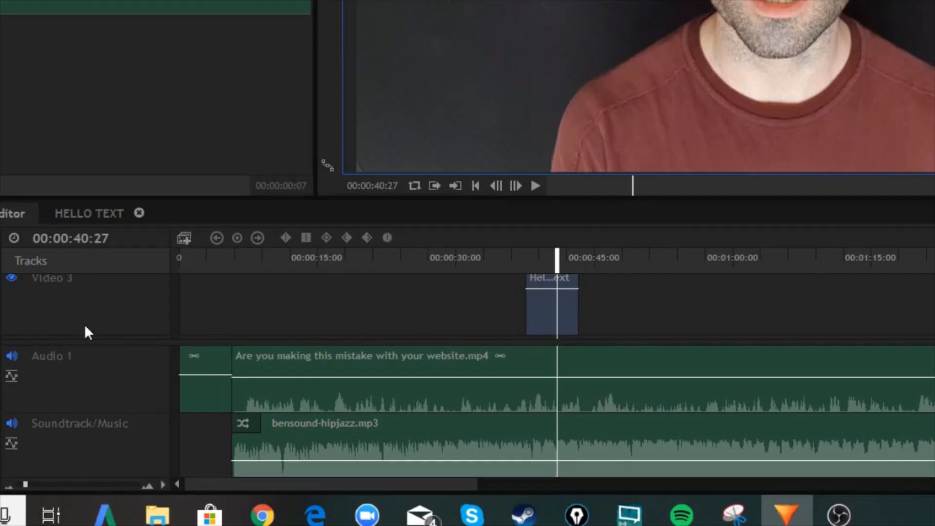
pyautogui.scroll(1, 167, 321)
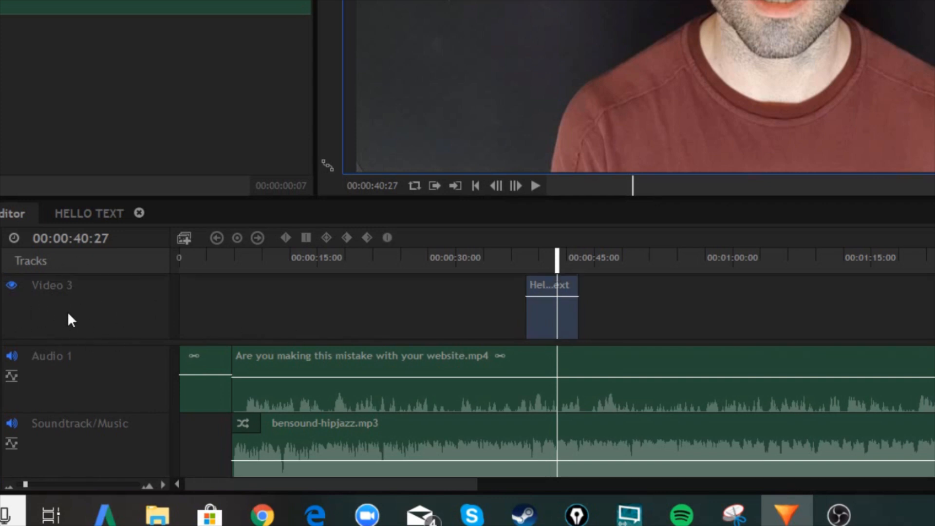
pyautogui.scroll(-1, 42, 300)
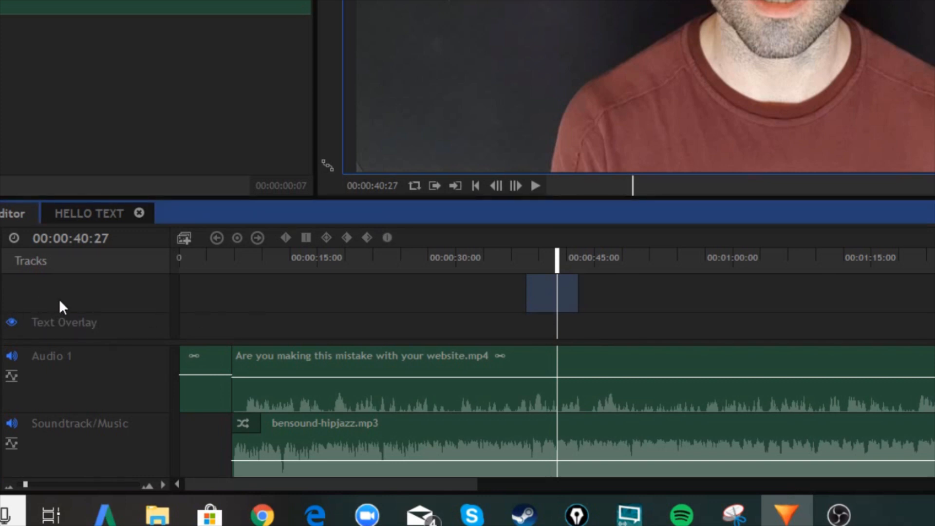
pyautogui.scroll(-2, 80, 303)
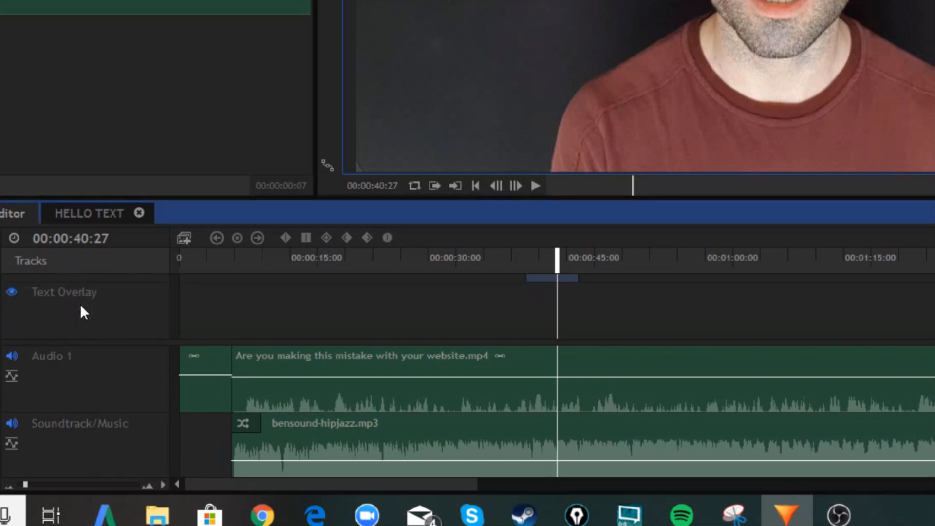
pyautogui.scroll(2, 81, 307)
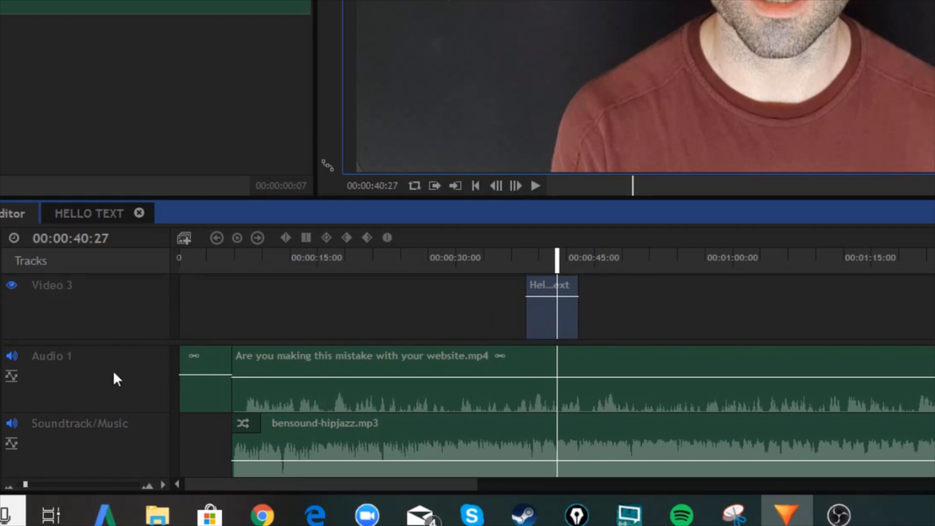
pyautogui.scroll(-1, 309, 409)
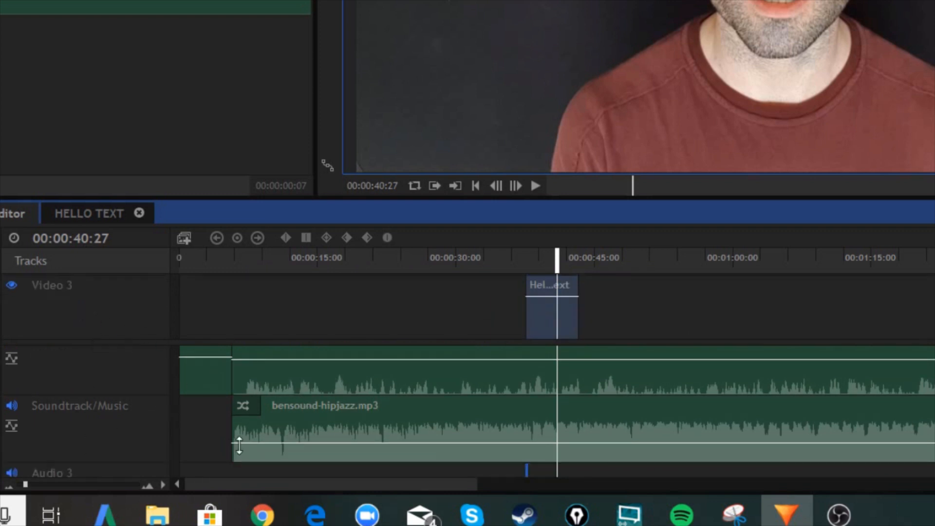
pyautogui.scroll(-6, 313, 418)
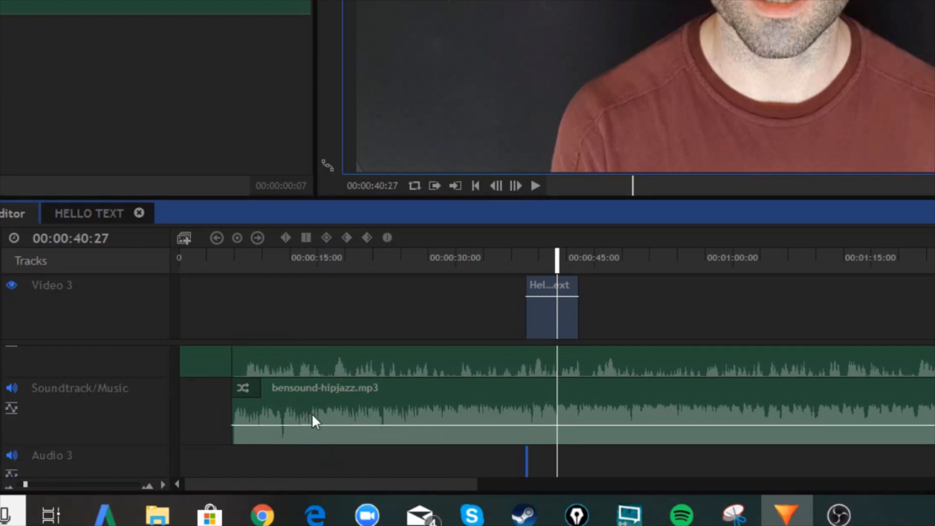
pyautogui.scroll(4, 317, 419)
pyautogui.scroll(3, 317, 416)
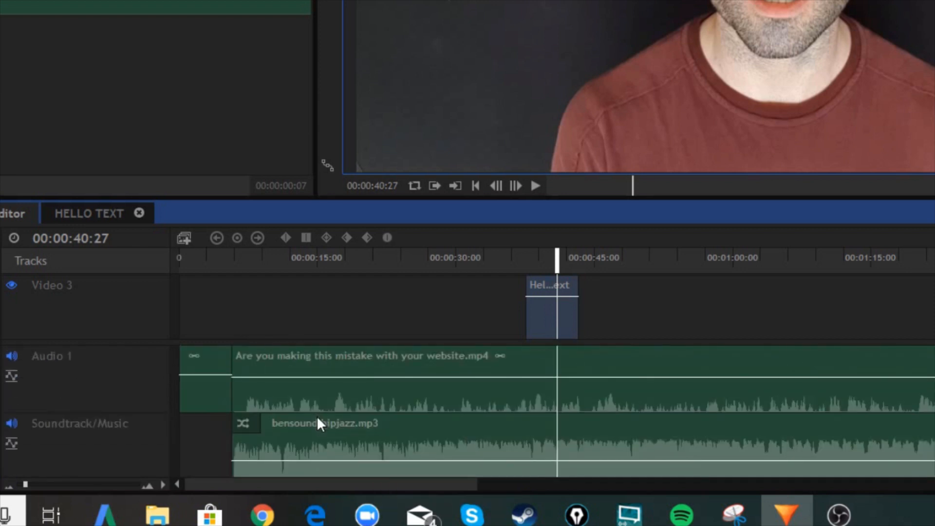
pyautogui.scroll(-6, 316, 416)
pyautogui.scroll(4, 316, 416)
pyautogui.scroll(2, 317, 425)
pyautogui.scroll(-6, 301, 308)
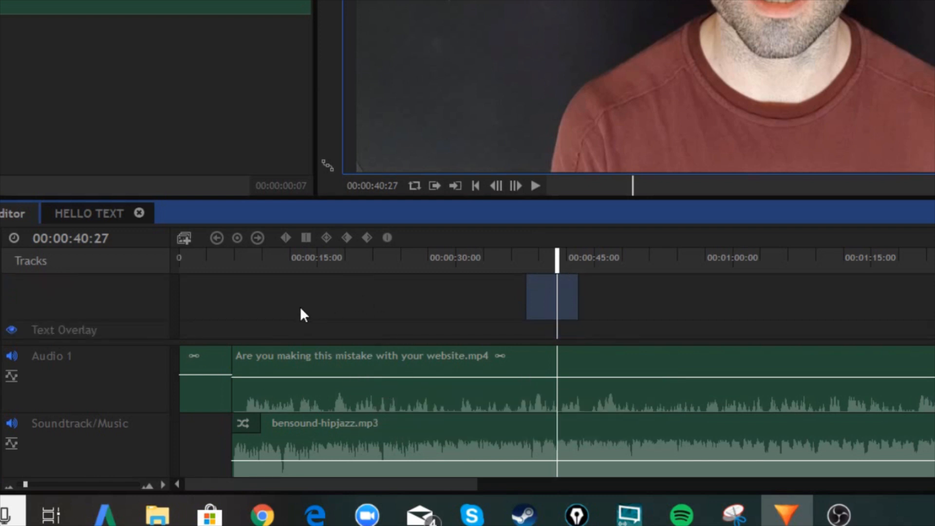
pyautogui.scroll(6, 300, 308)
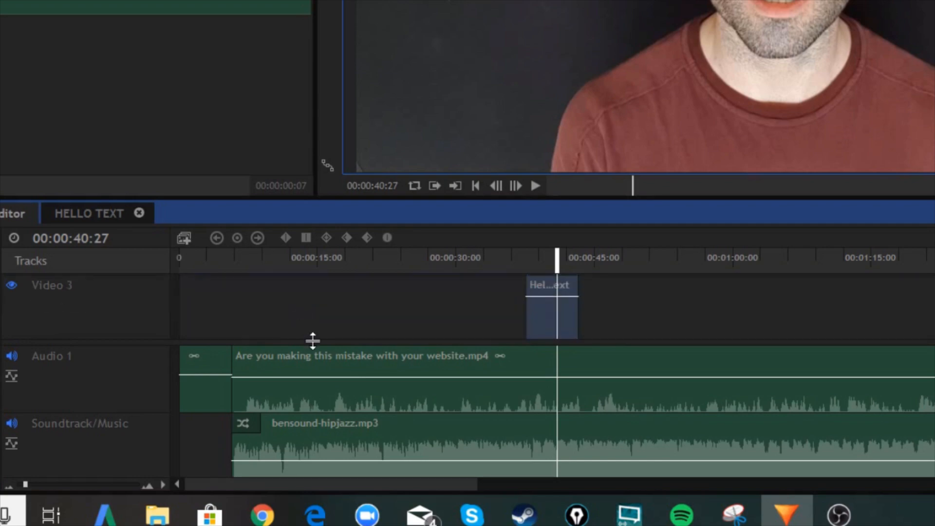
pyautogui.scroll(-3, 338, 401)
pyautogui.scroll(3, 338, 401)
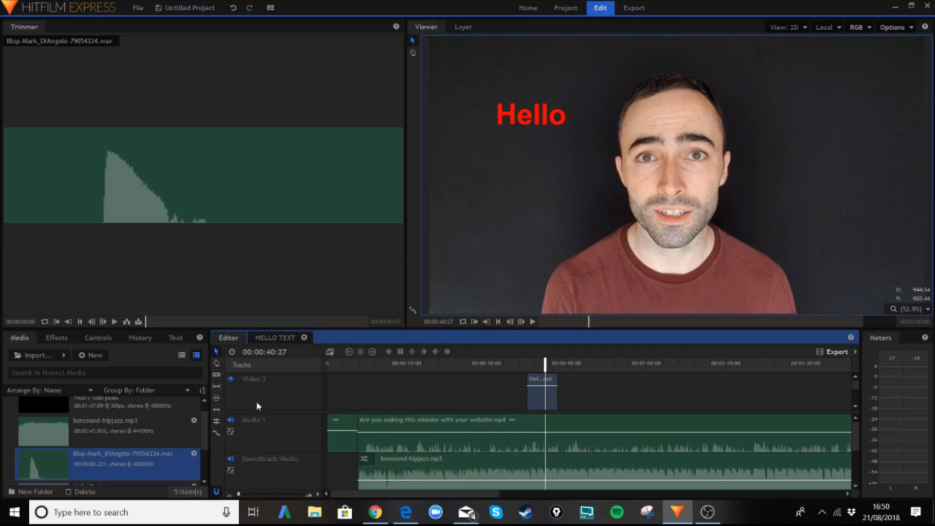
# Step: Close the Hello Text composite shot's timeline, reopen it from the project media, and close it again
pyautogui.click(304, 338)
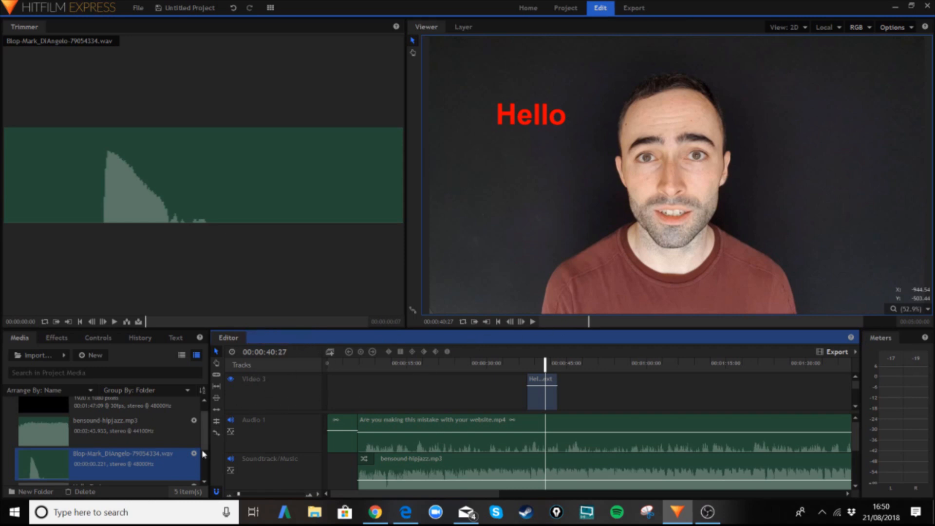
pyautogui.scroll(1, 134, 460)
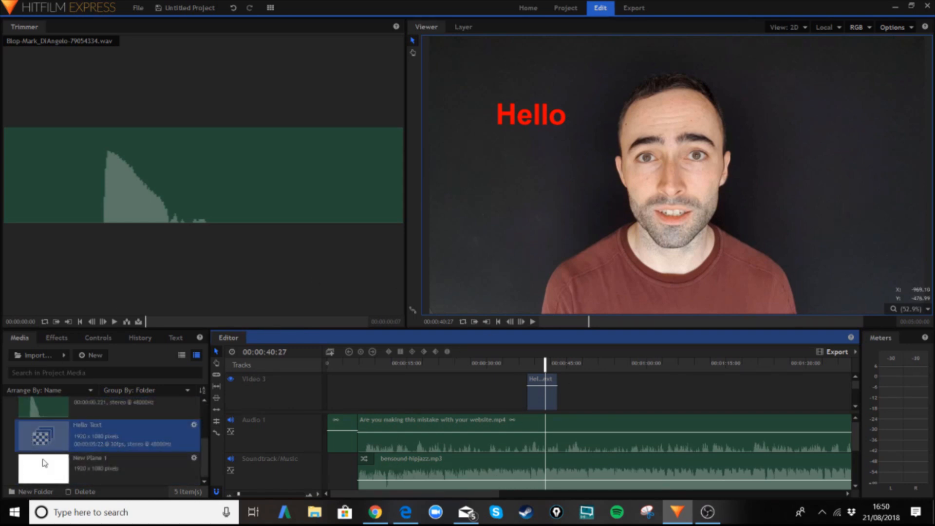
pyautogui.doubleClick(81, 441)
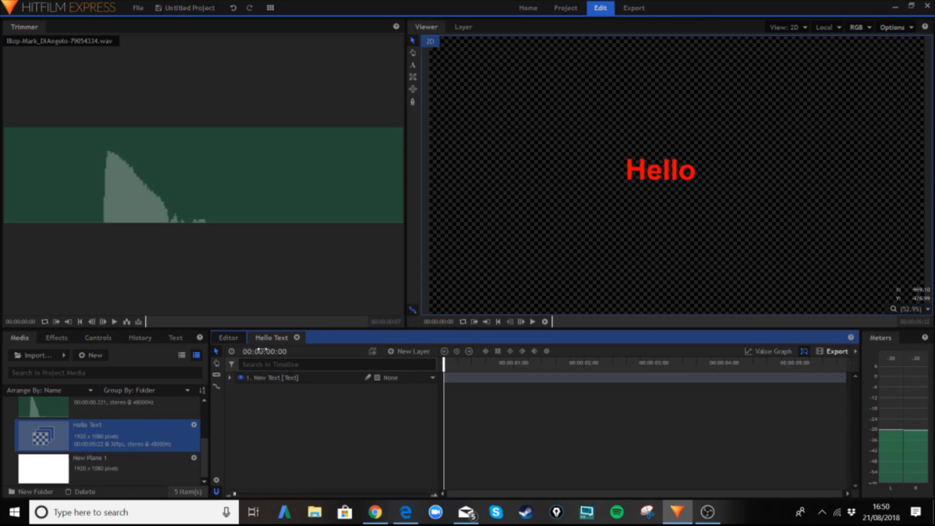
pyautogui.click(296, 337)
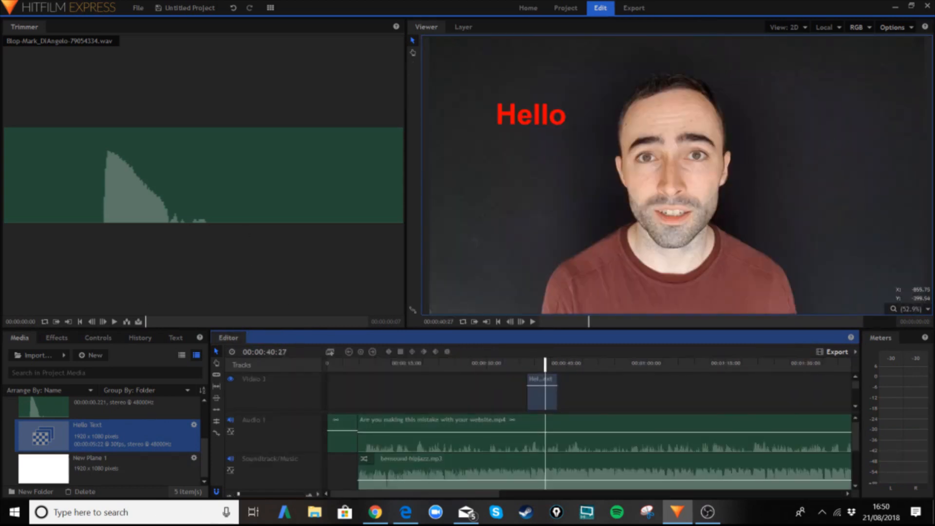